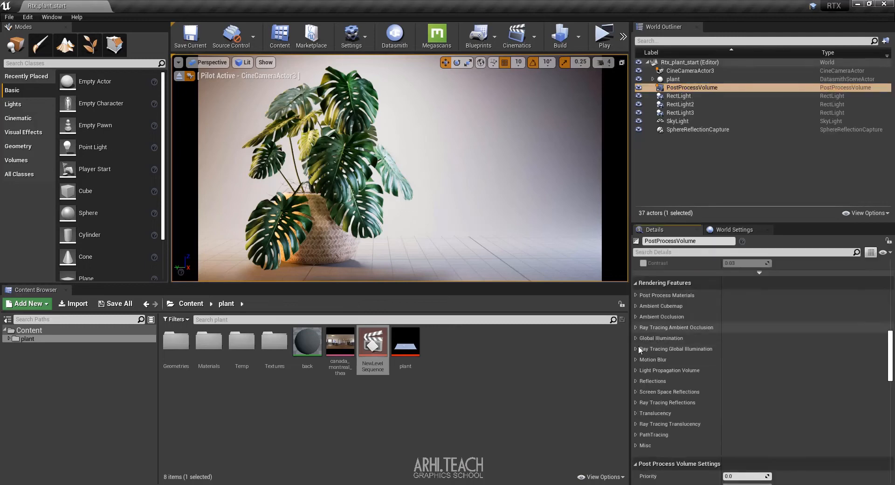
# In the PostProcessVolume, set a Ray Tracing Global Illumination value to 16 and the Screen Percentage to 300
pyautogui.click(746, 360)
pyautogui.click(747, 372)
pyautogui.click(735, 383)
pyautogui.write('16')
pyautogui.press('Return')
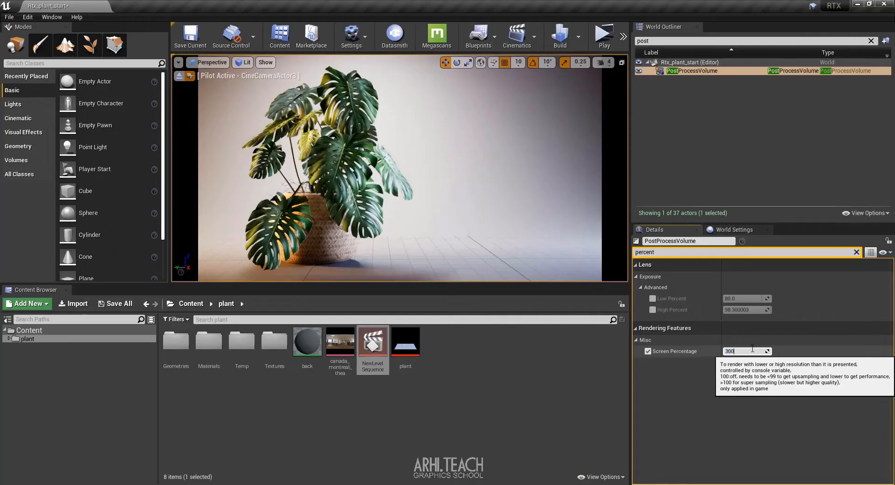
pyautogui.click(415, 419)
# Open the NewLevelSequence level sequence from the plant folder and render it to an image
pyautogui.press('`')
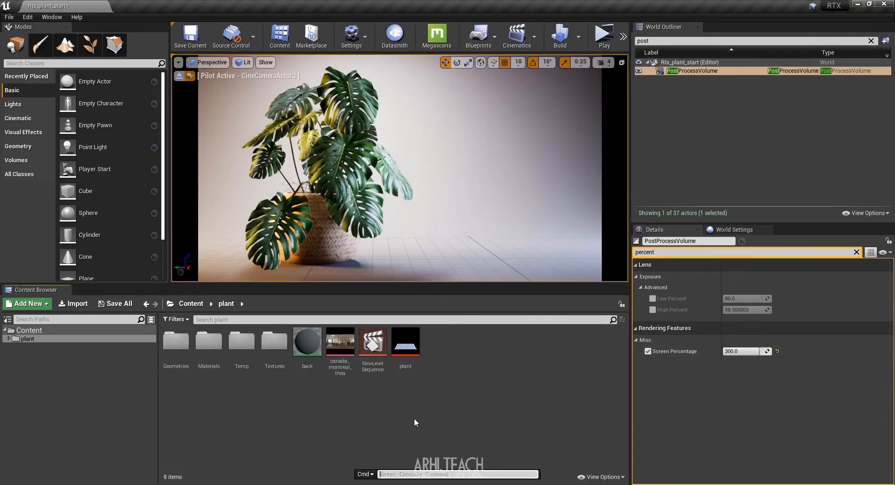
pyautogui.press('Escape')
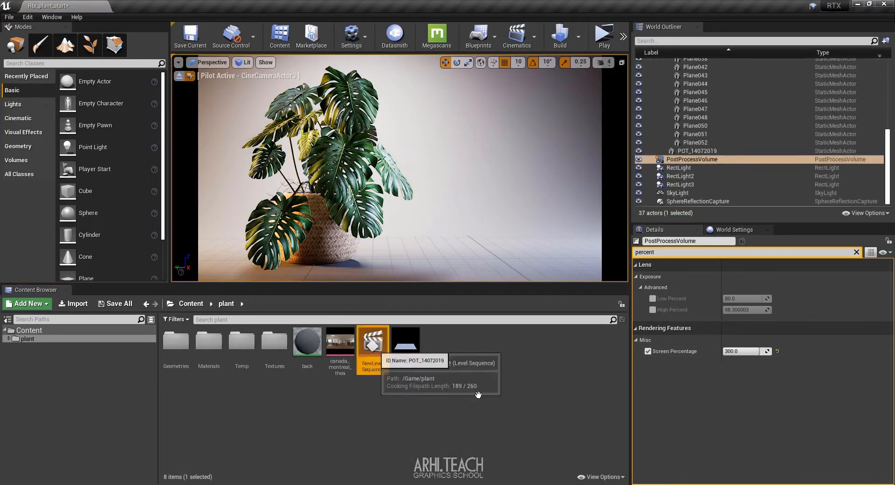
pyautogui.doubleClick(373, 342)
pyautogui.click(282, 177)
pyautogui.click(538, 403)
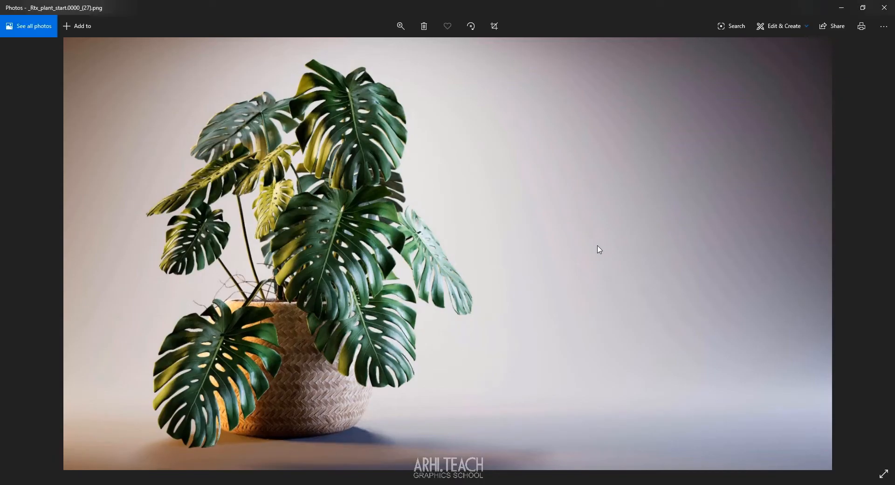
# Inspect the rendered plant image in full screen in Photos
pyautogui.press('F11')
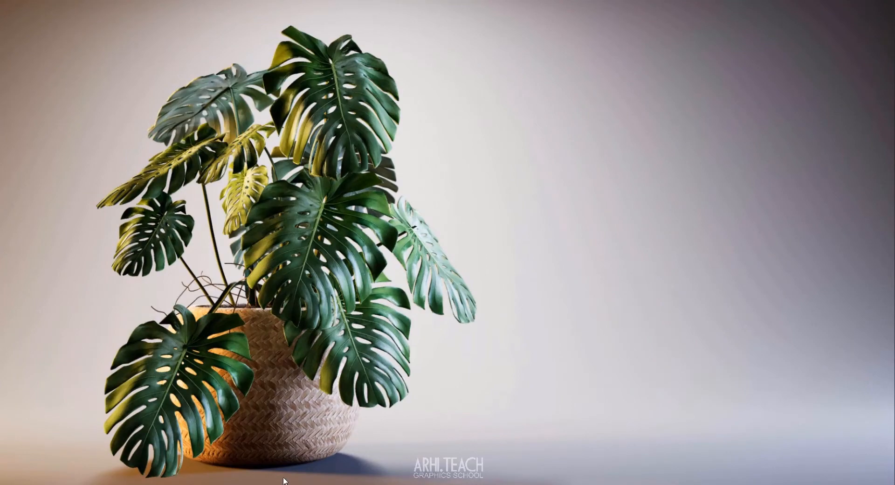
pyautogui.press('Escape')
pyautogui.scroll(5, 343, 278)
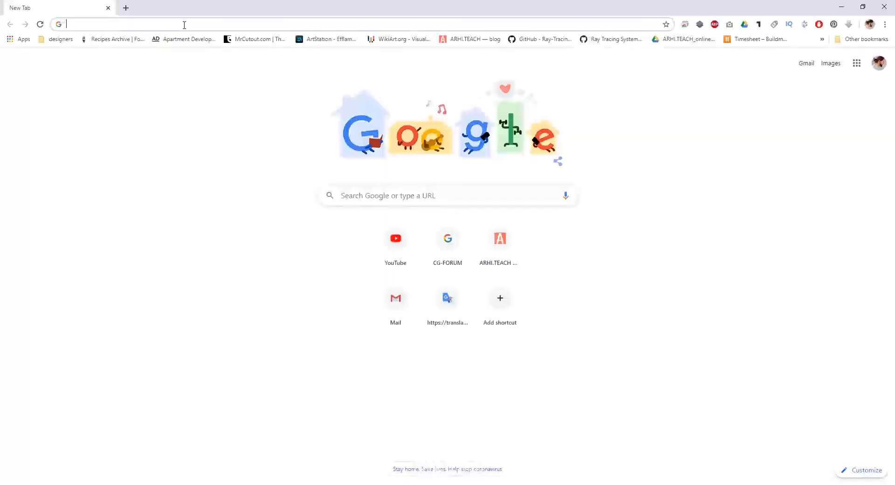
# Search Google in Chrome for "unreal engine datasmith plugin"
pyautogui.write('unreal engine datasmith plugin')
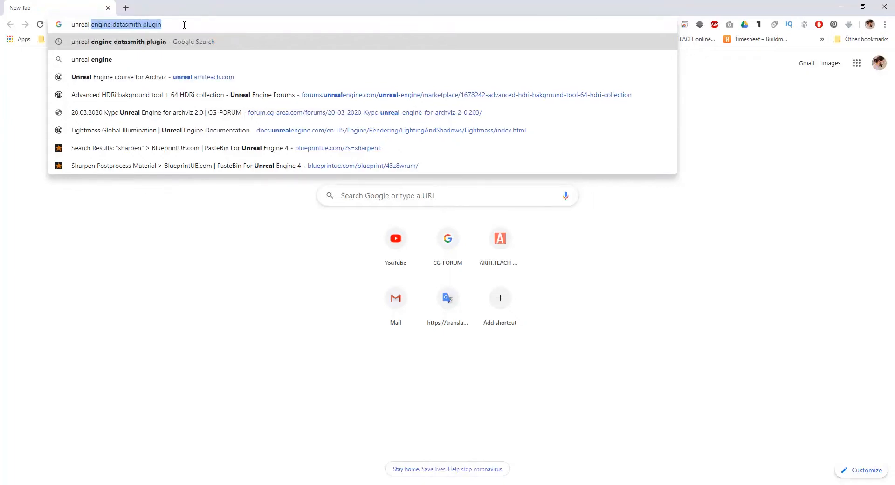
pyautogui.press('Right')
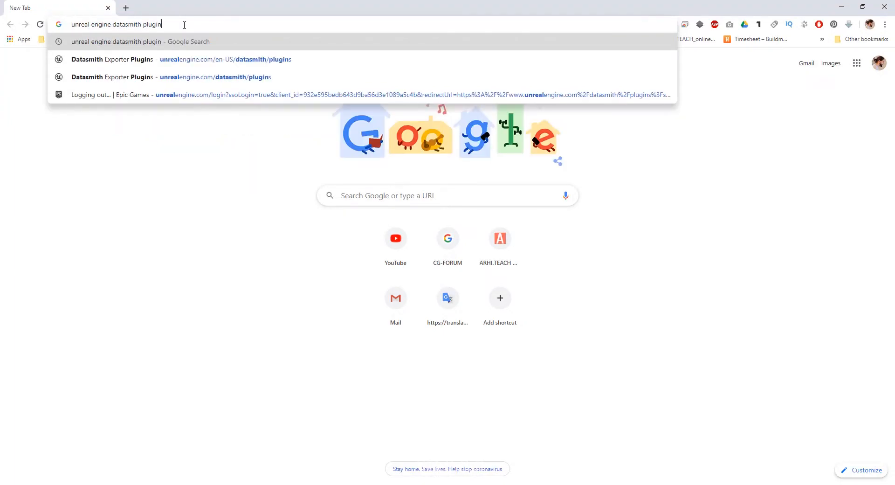
pyautogui.click(185, 25)
pyautogui.press('Return')
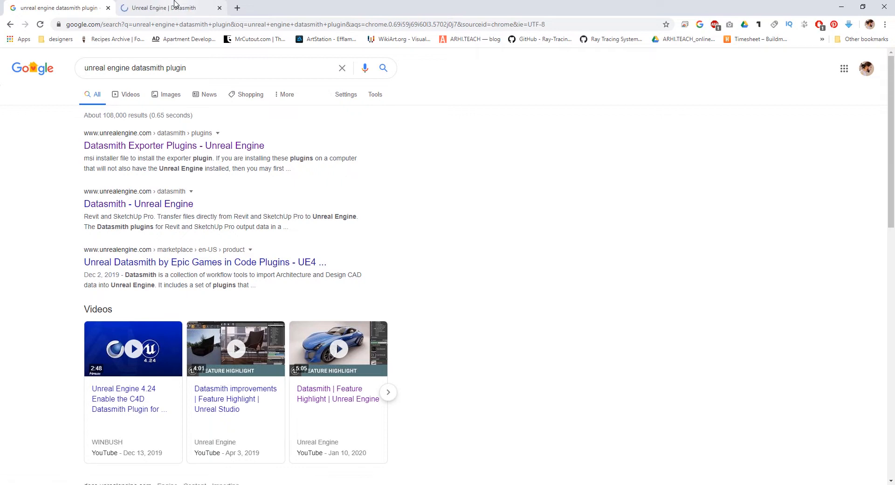
# Go to the Datasmith page on the Unreal Engine site and open its export plugins page
pyautogui.click(187, 6)
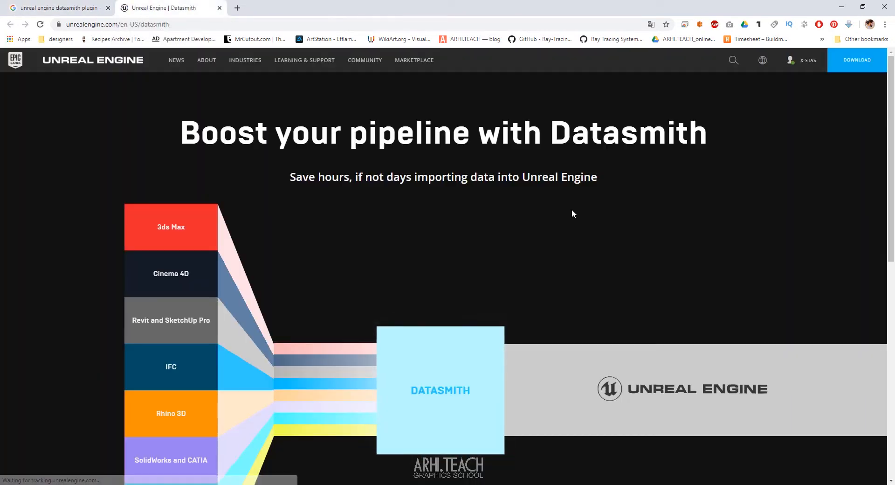
pyautogui.scroll(-7, 573, 211)
pyautogui.scroll(-3, 578, 217)
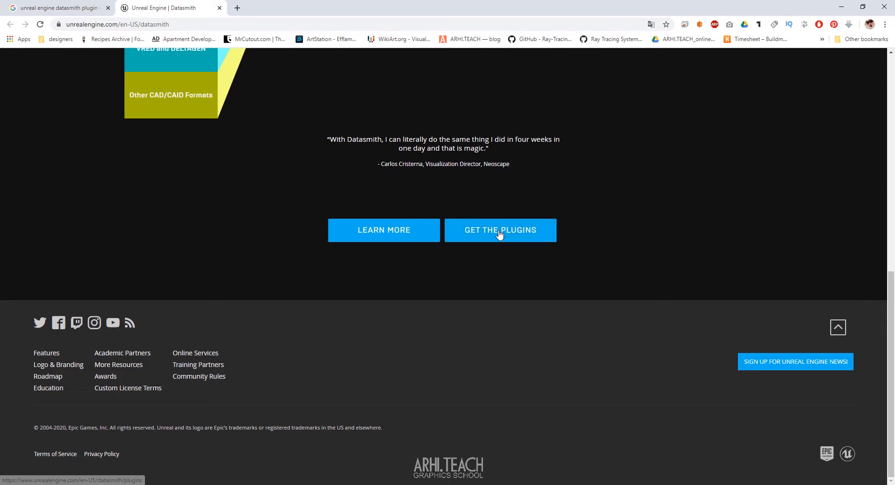
pyautogui.click(526, 241)
pyautogui.click(210, 24)
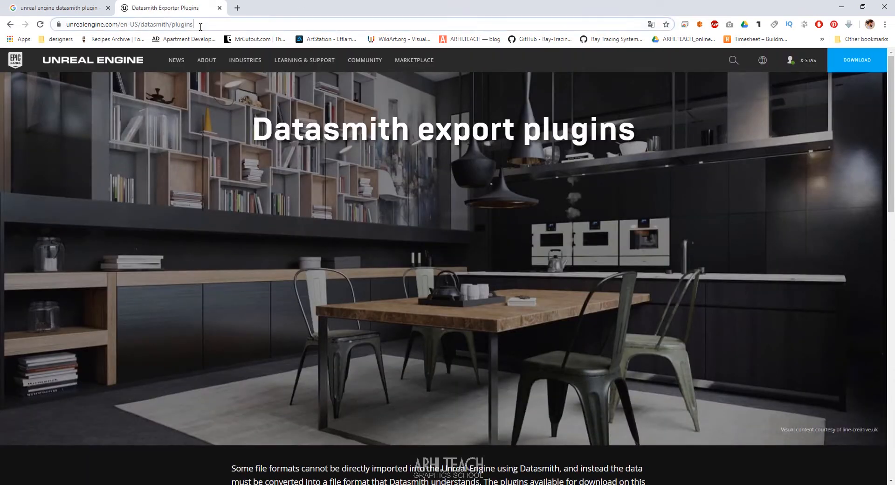
# Download the Autodesk 3ds Max exporter for Unreal Engine 4.24 to the del folder and launch its installer
pyautogui.scroll(-7, 413, 237)
pyautogui.scroll(-3, 413, 246)
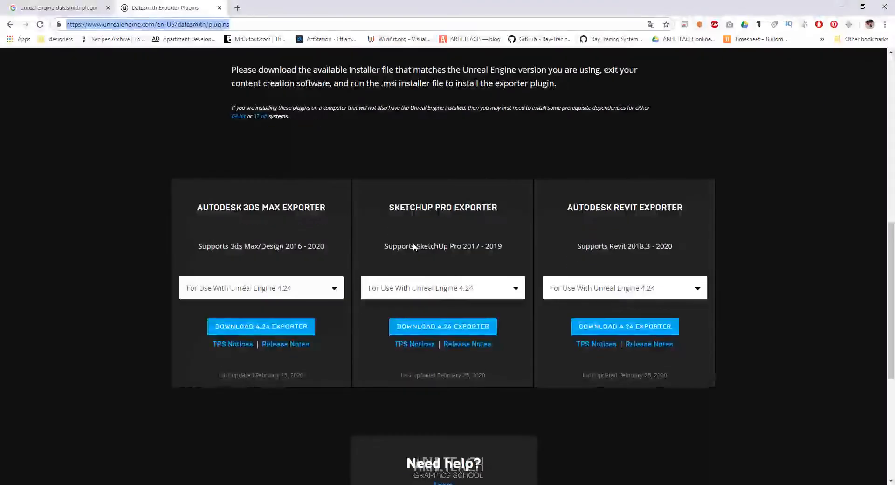
pyautogui.click(293, 295)
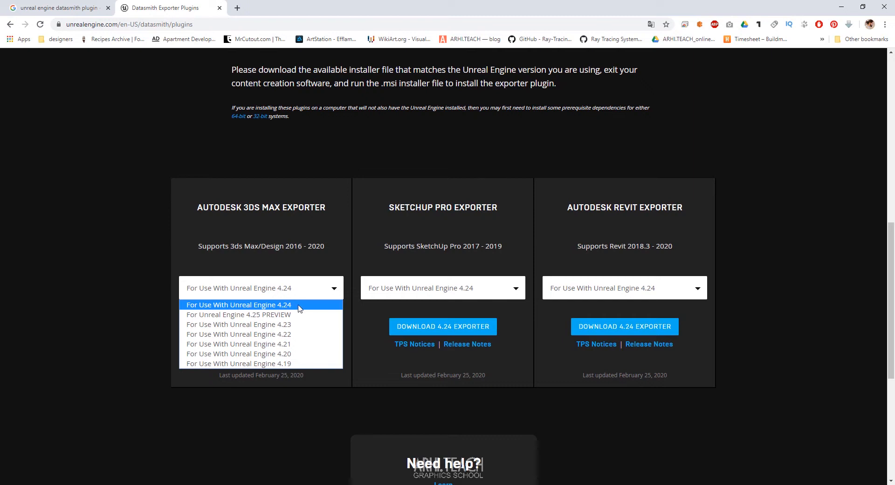
pyautogui.click(289, 305)
pyautogui.click(257, 334)
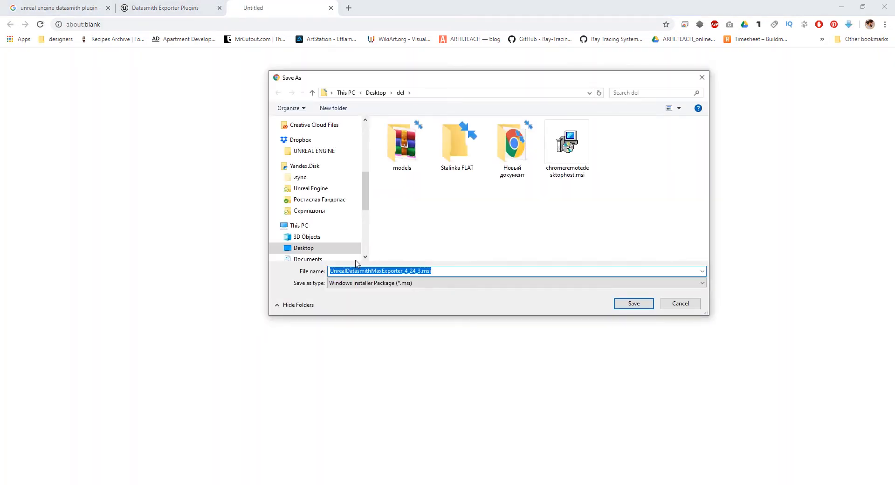
pyautogui.click(638, 303)
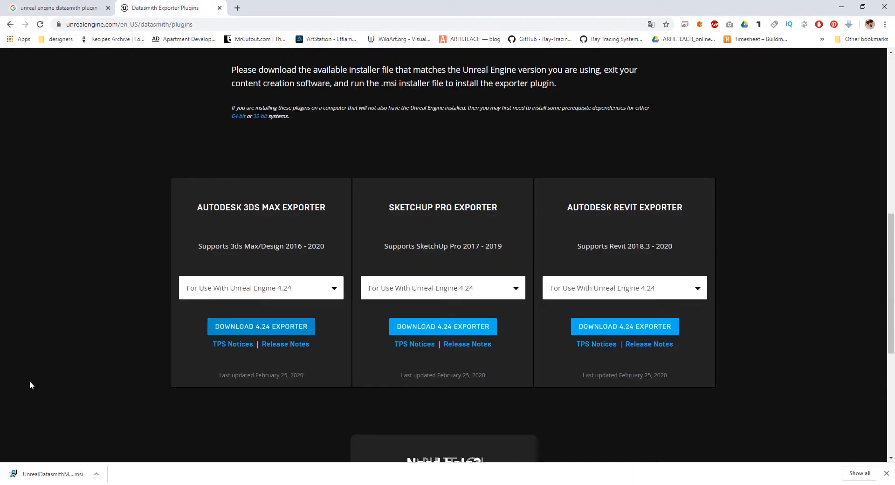
pyautogui.click(49, 474)
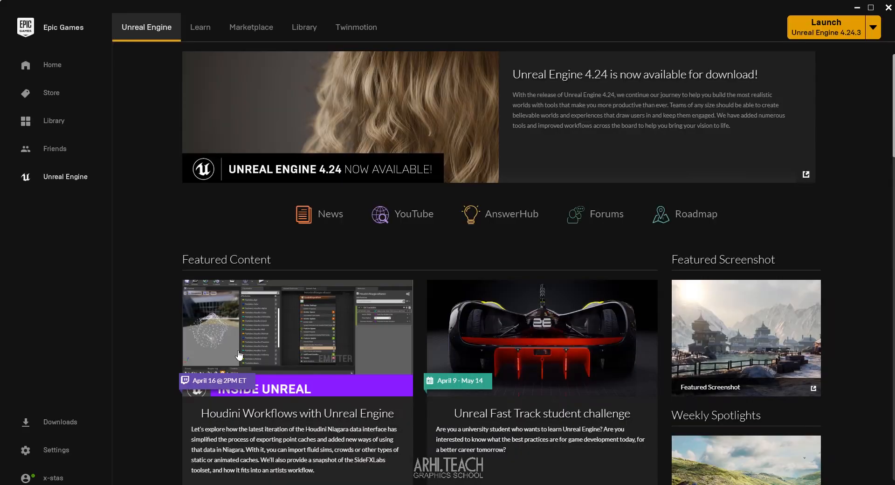
# Launch Unreal Engine from the Epic Games Launcher library and choose the Blank template in the Games category
pyautogui.click(304, 27)
pyautogui.click(403, 123)
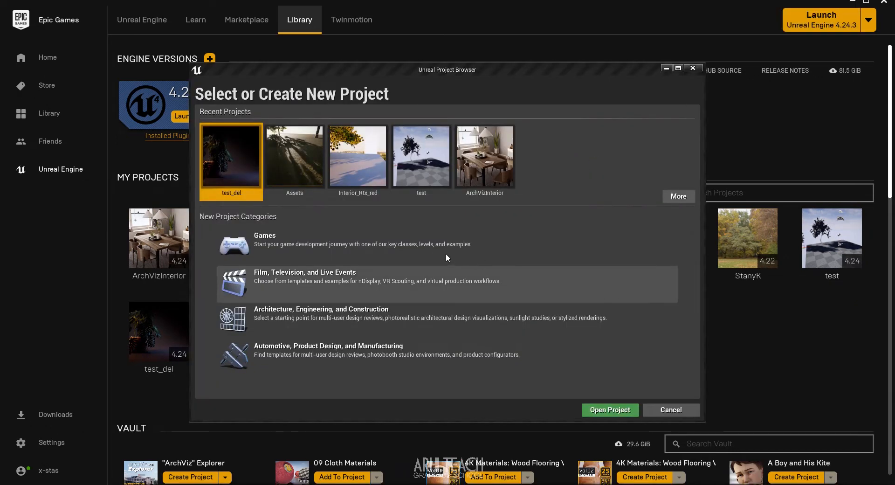
pyautogui.click(432, 246)
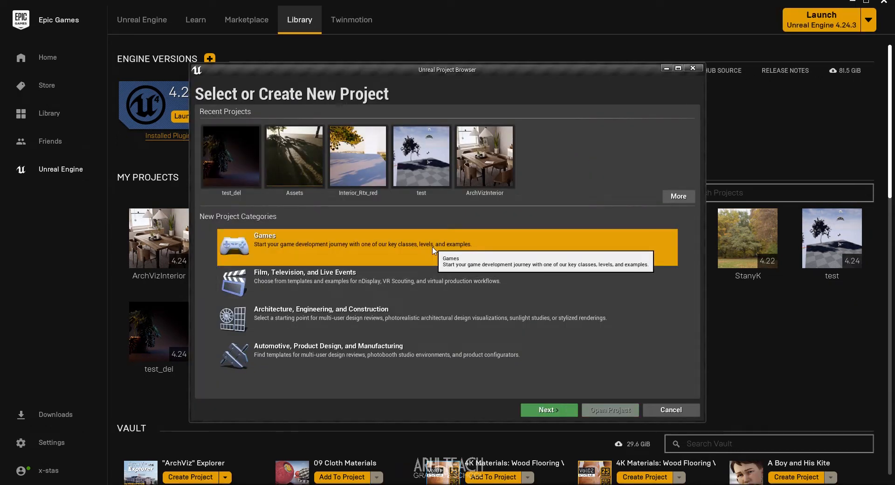
pyautogui.click(549, 410)
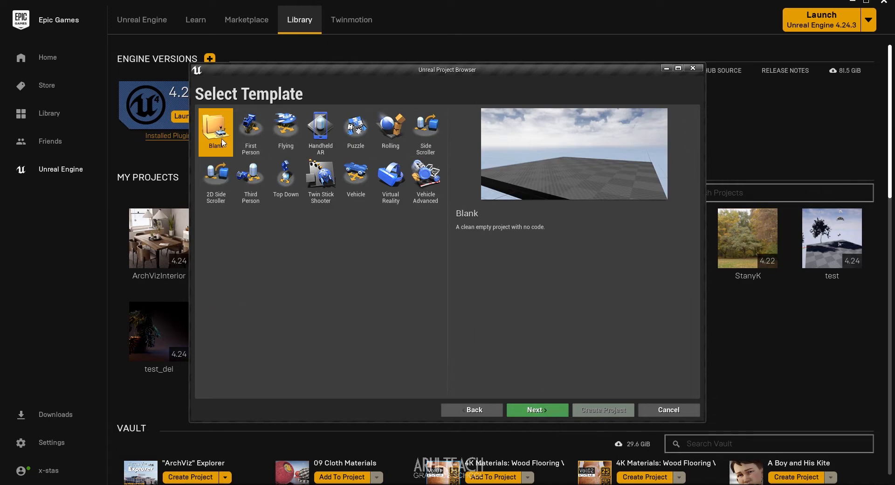
pyautogui.click(534, 412)
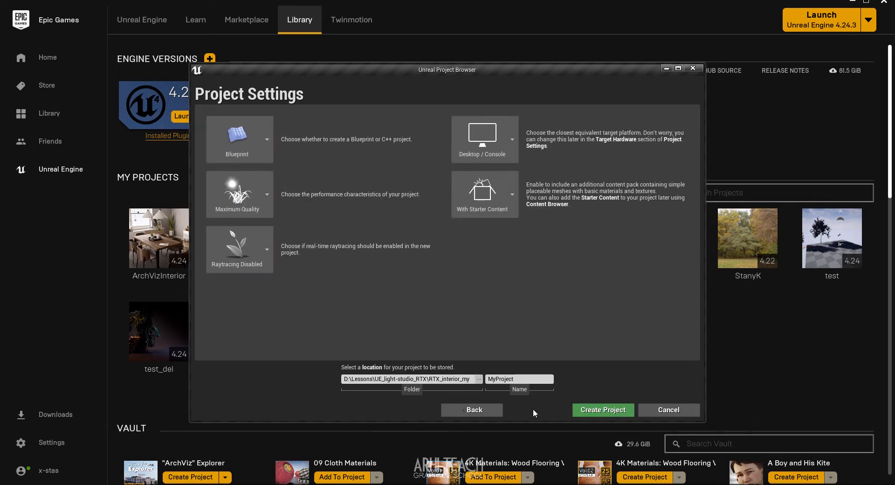
# Create the project as RTX with no starter content and raytracing enabled
pyautogui.click(488, 195)
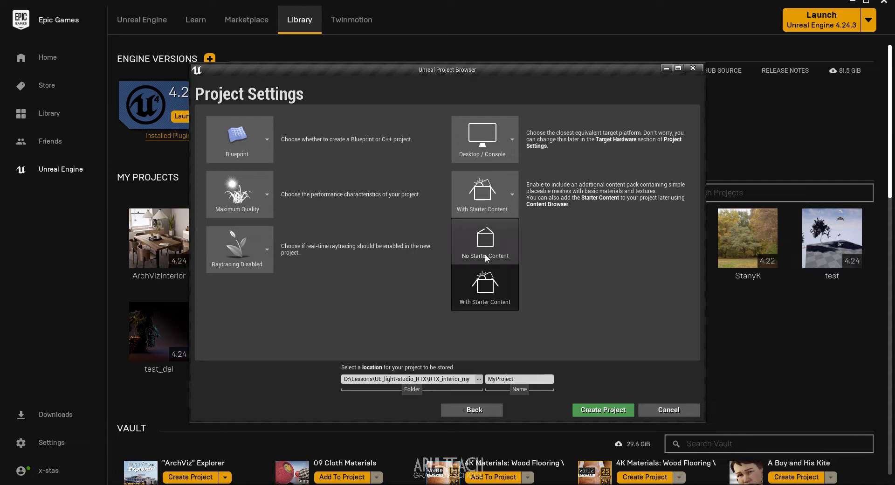
pyautogui.click(499, 264)
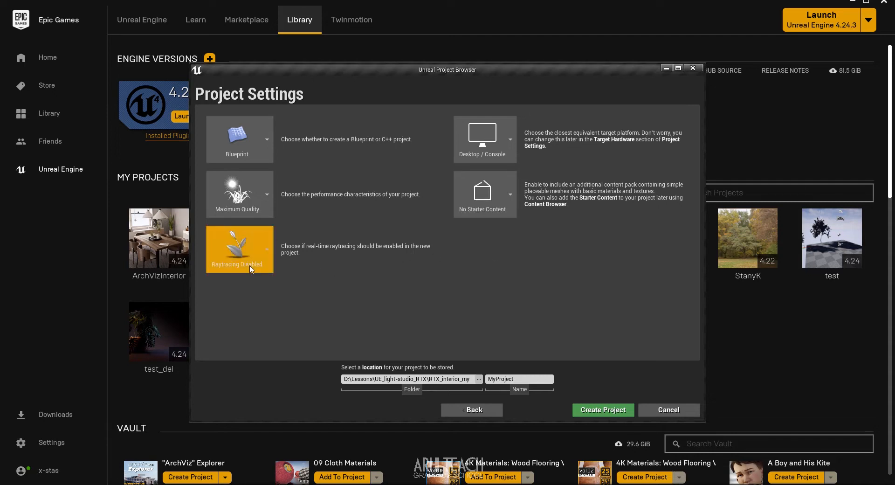
pyautogui.click(238, 245)
pyautogui.click(242, 357)
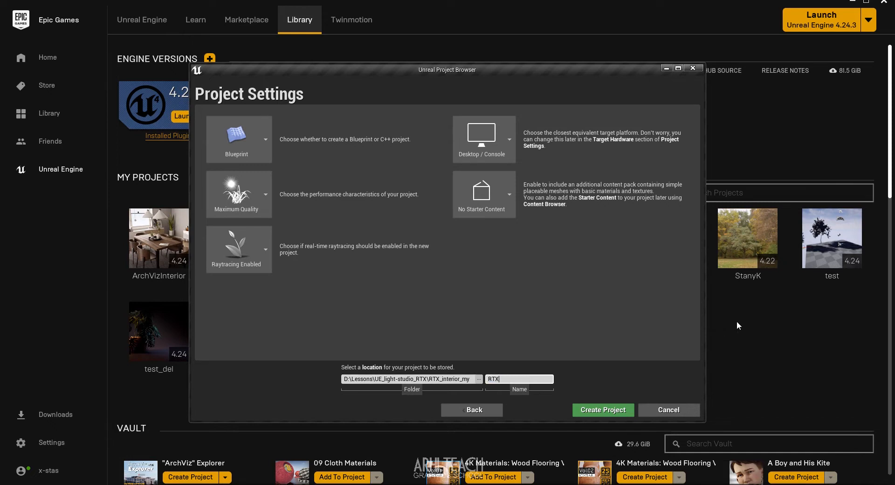
pyautogui.click(606, 412)
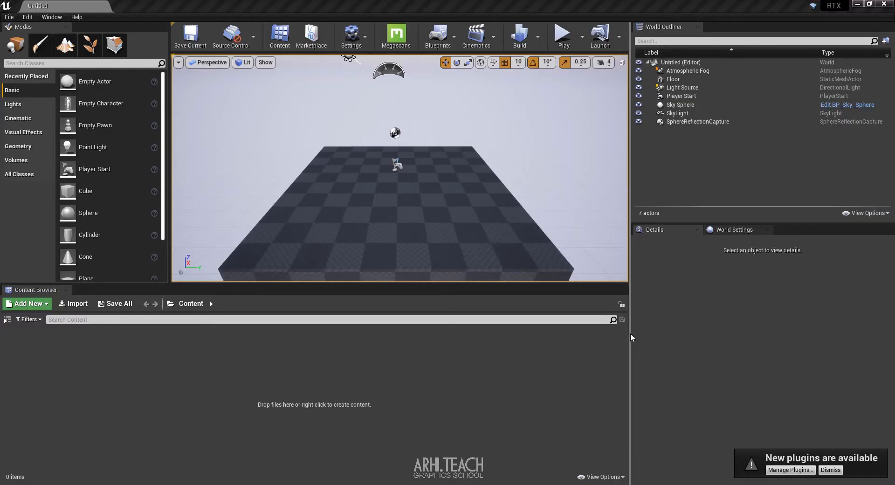
# Open the plugin manager and search the built-in plugins for "datasmith"
pyautogui.click(351, 42)
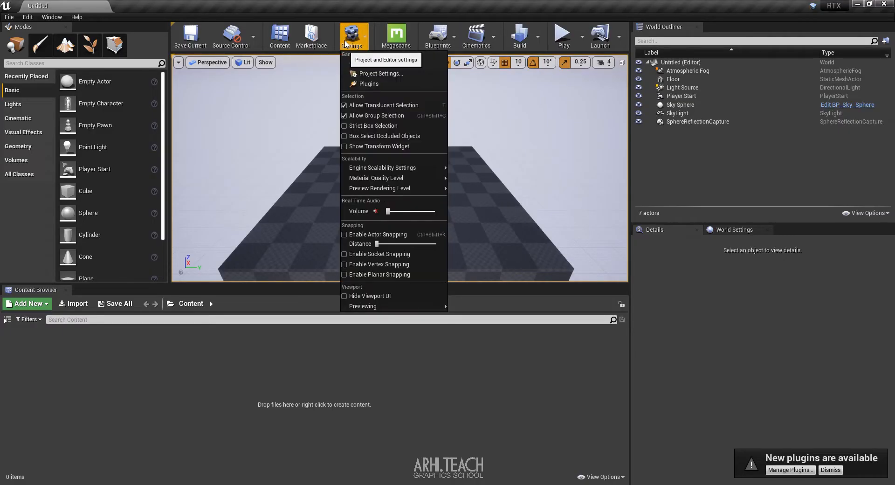
pyautogui.click(363, 83)
pyautogui.click(181, 94)
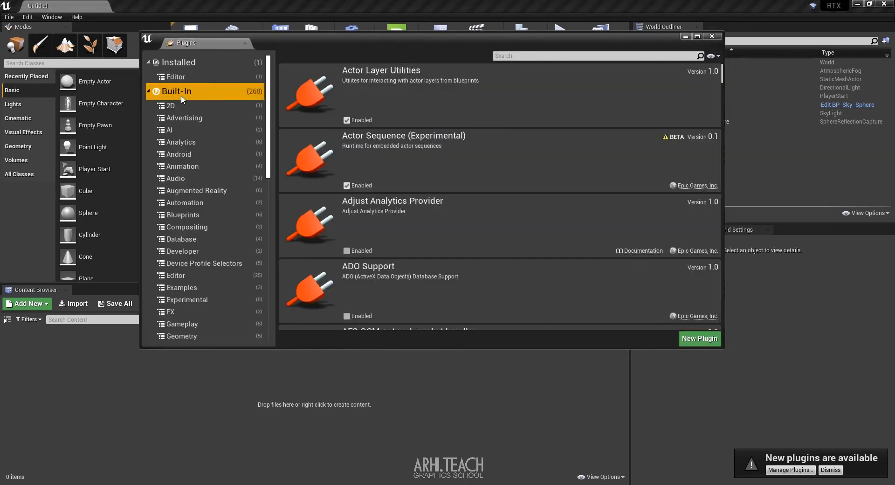
pyautogui.click(515, 55)
pyautogui.write('data')
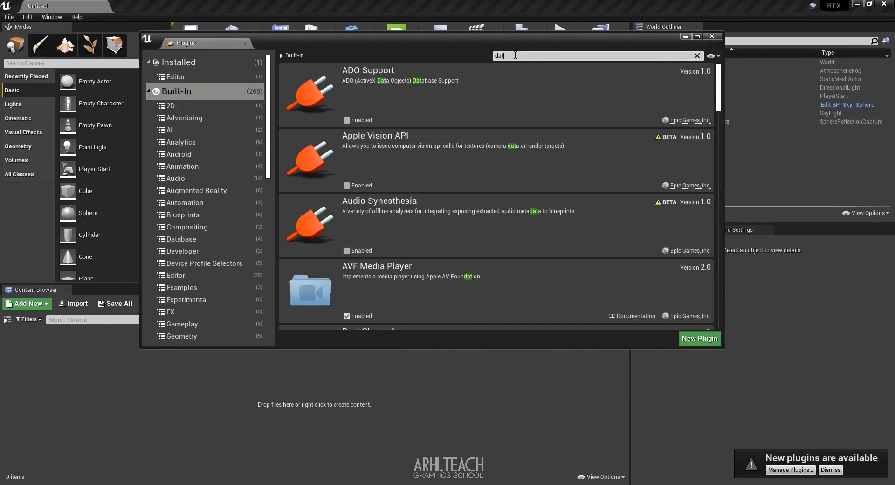
pyautogui.write('sm')
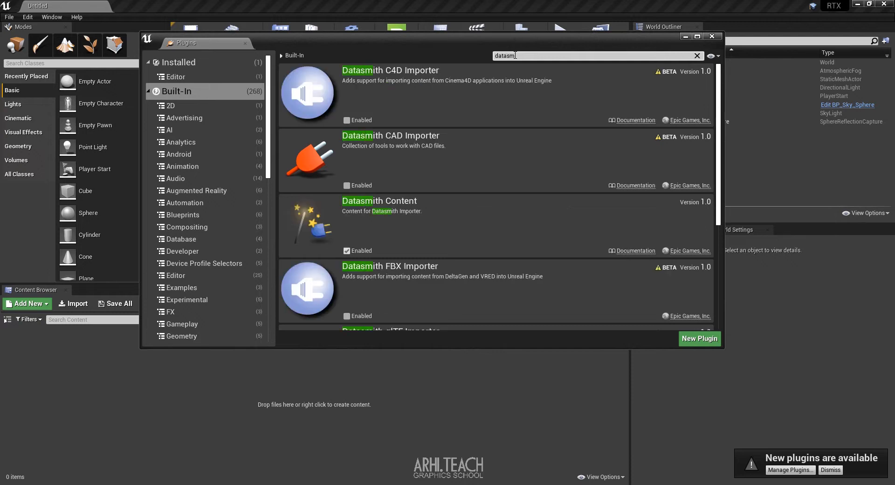
pyautogui.write('ith')
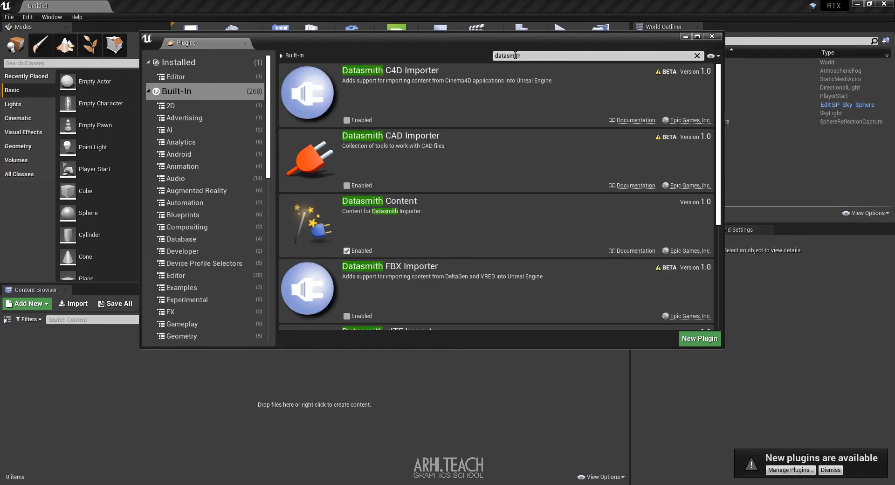
# Enable the Datasmith Importer plugin, accept the beta notice, restart the editor and close the plugin window
pyautogui.scroll(-5, 437, 237)
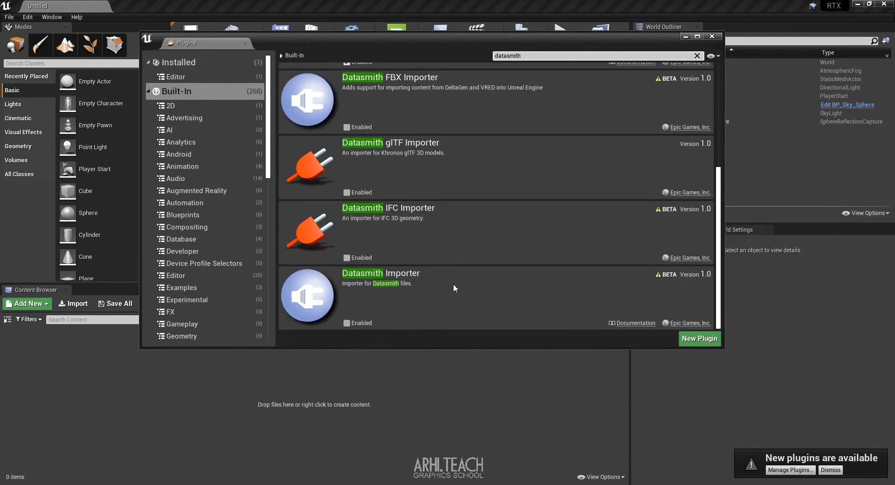
pyautogui.click(346, 323)
pyautogui.click(516, 277)
pyautogui.click(688, 323)
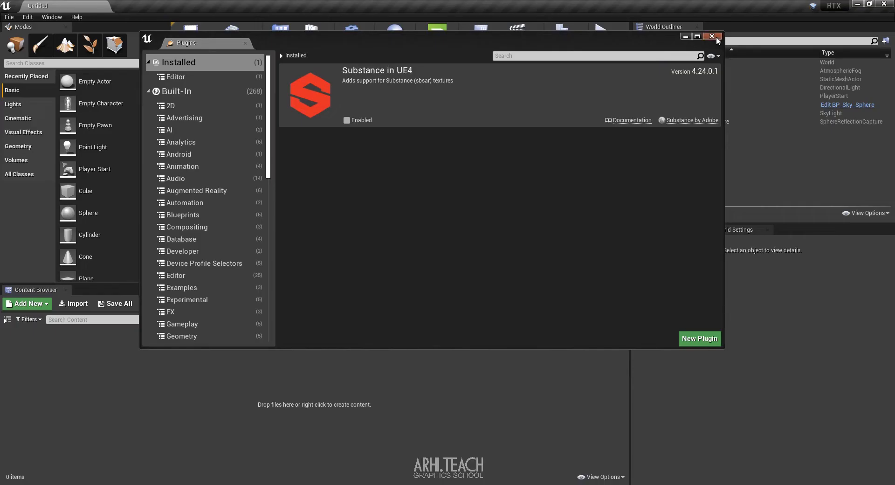
pyautogui.click(717, 34)
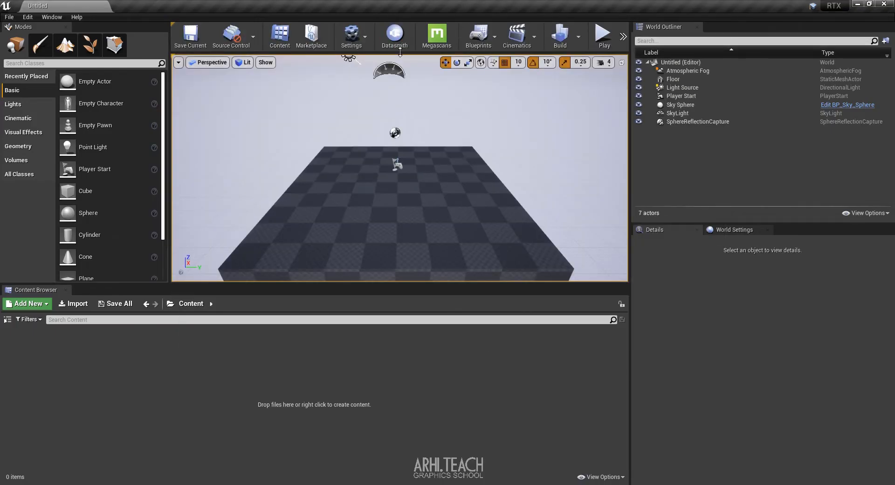
pyautogui.moveTo(410, 112); pyautogui.dragTo(410, 110, button='right')
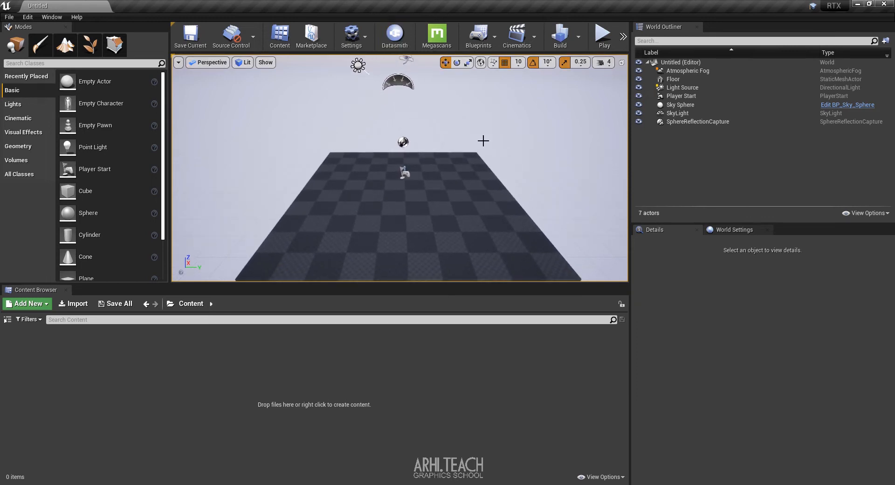
pyautogui.moveTo(483, 140); pyautogui.dragTo(483, 140, button='right')
pyautogui.press('w')
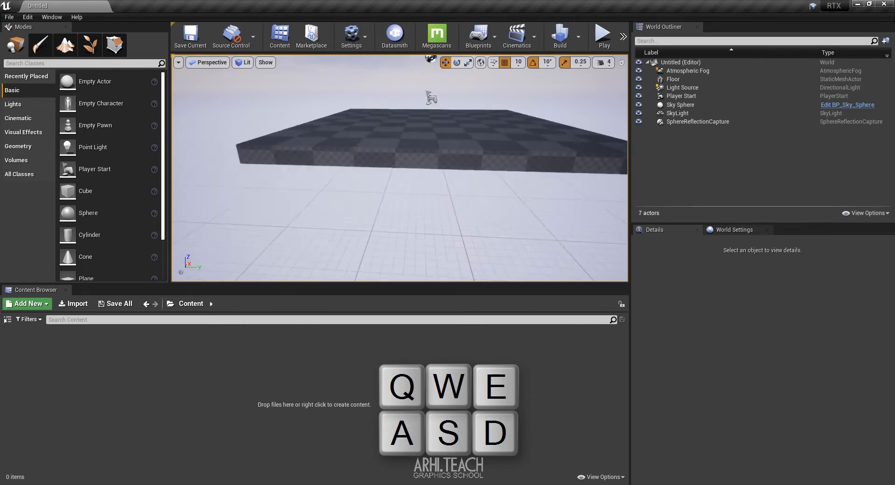
# Set the viewport camera speed to 2
pyautogui.moveTo(585, 76); pyautogui.dragTo(586, 76, button='right')
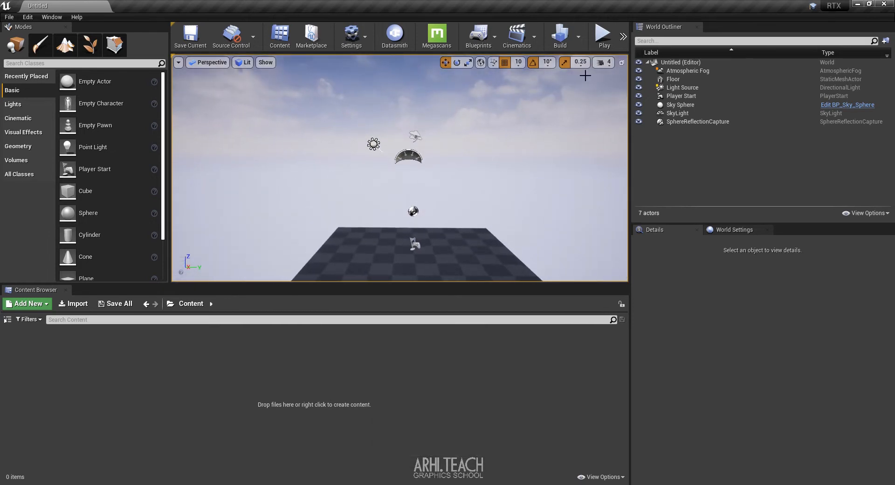
pyautogui.click(605, 62)
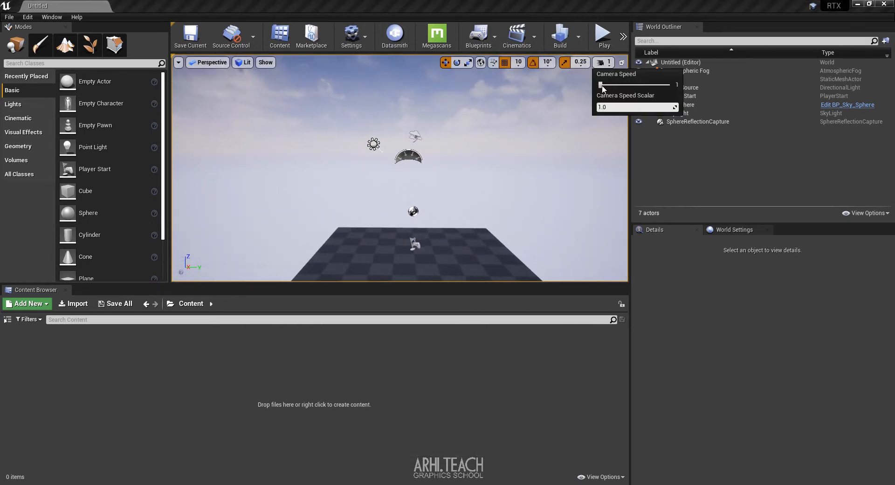
# Check the Default RHI option in the project's Windows platform settings
pyautogui.click(351, 35)
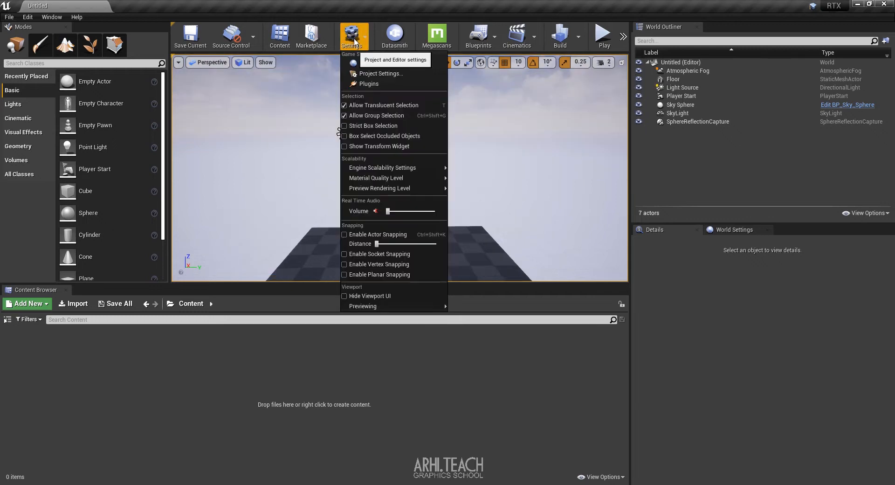
pyautogui.click(381, 75)
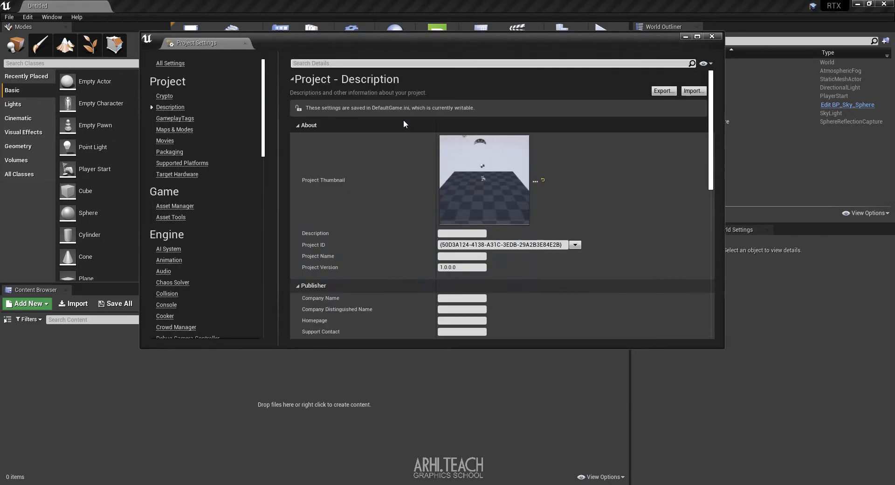
pyautogui.scroll(-5, 195, 192)
pyautogui.scroll(-5, 191, 234)
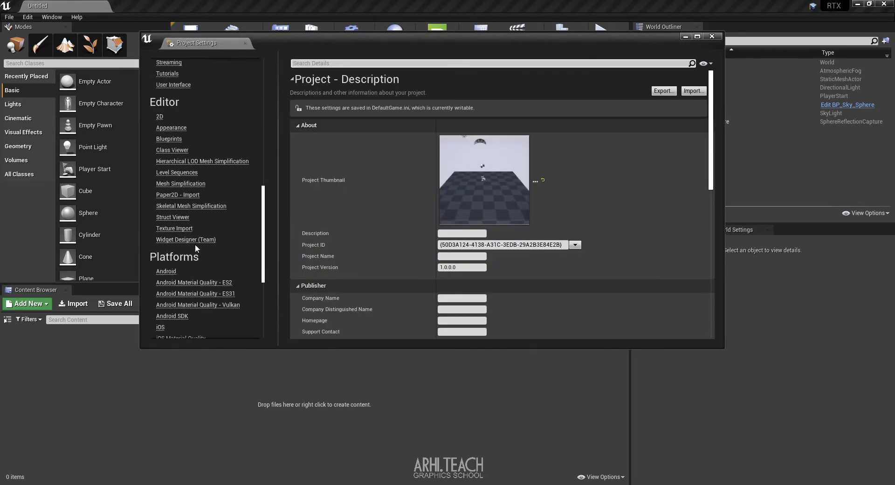
pyautogui.scroll(-5, 201, 192)
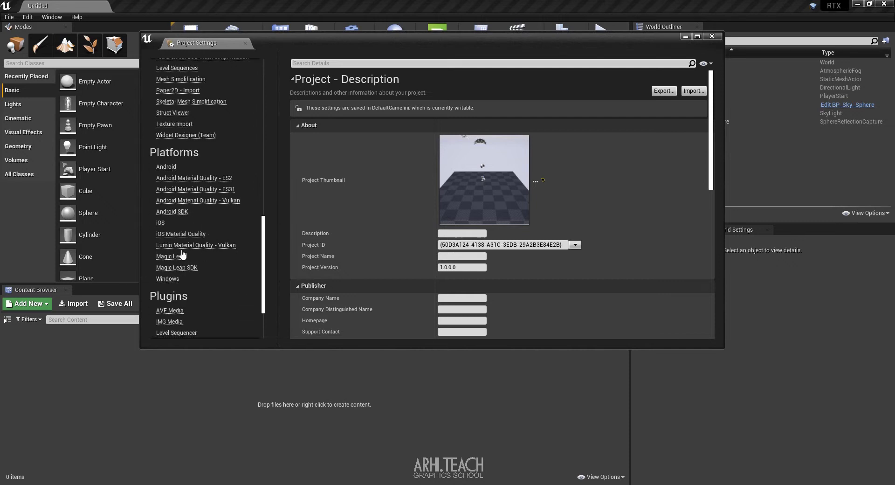
pyautogui.click(169, 279)
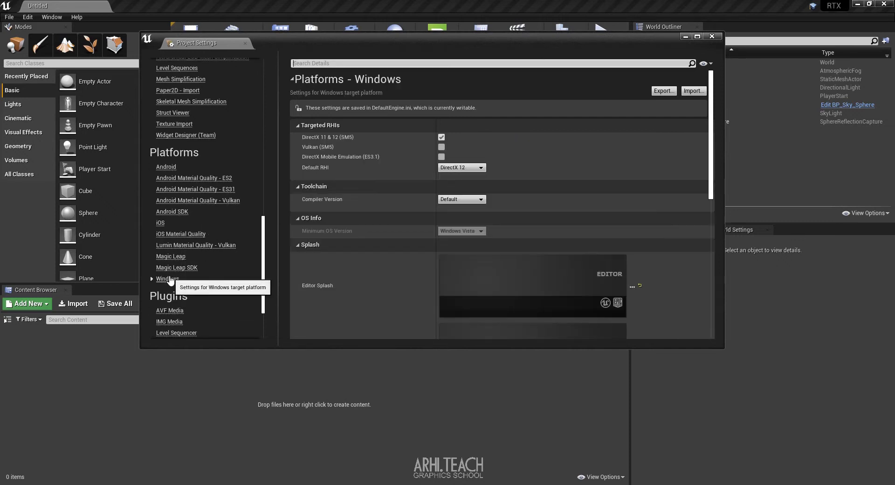
pyautogui.click(458, 169)
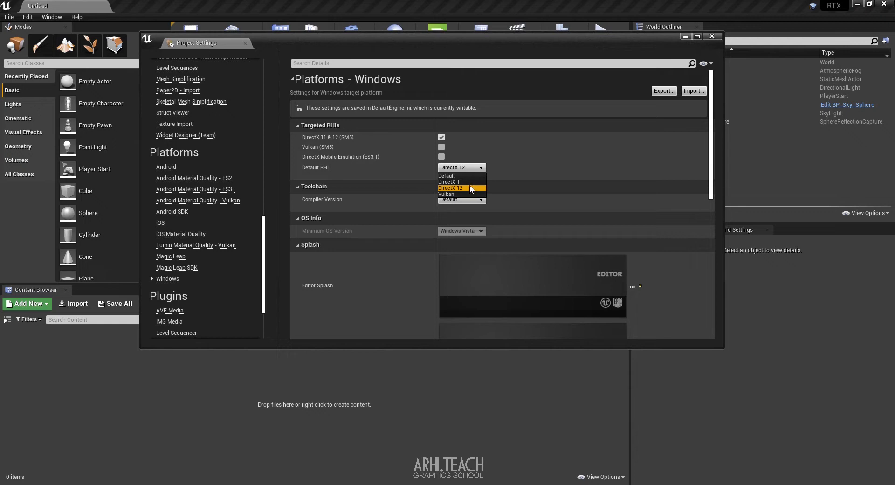
pyautogui.click(533, 89)
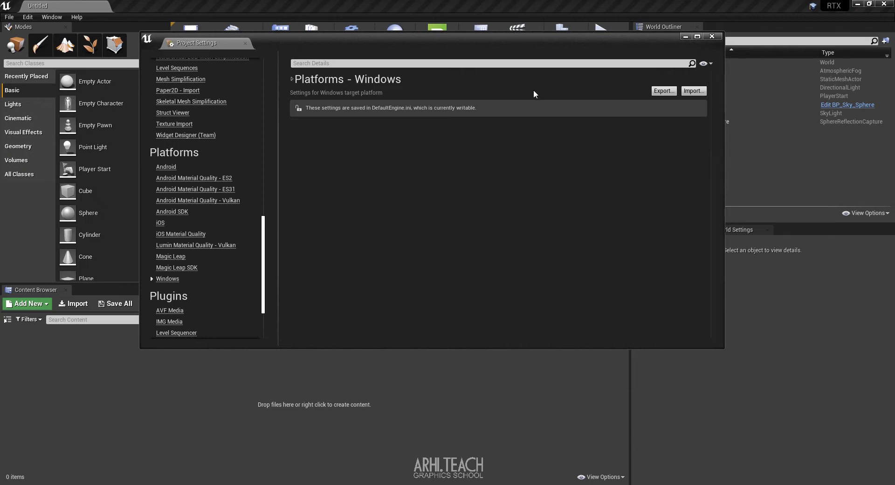
# Search the project settings for "rayt", check the Ray Tracing option and close the settings
pyautogui.scroll(6, 267, 71)
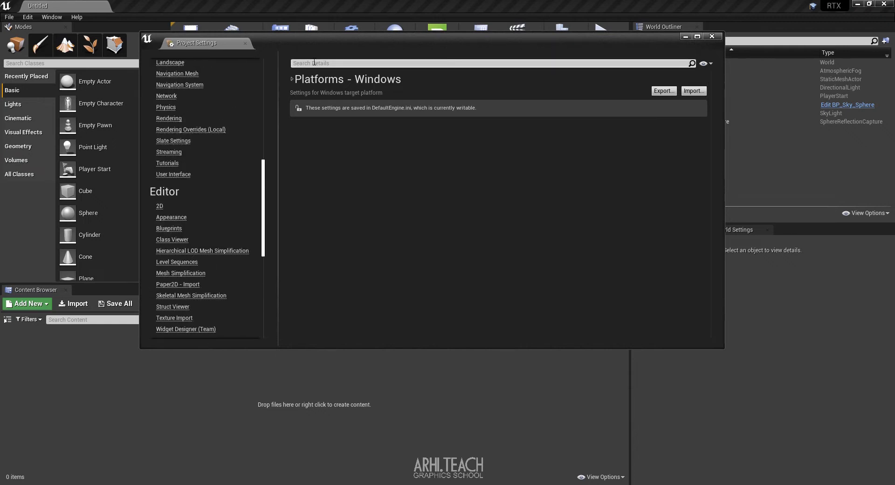
pyautogui.click(315, 63)
pyautogui.write('rayt')
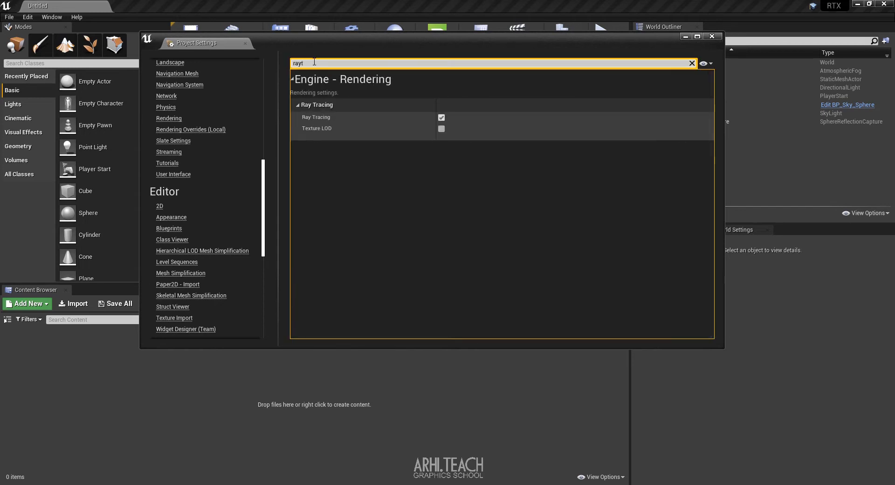
pyautogui.click(441, 117)
pyautogui.click(712, 36)
# Save the level as Rtx_plant_start in the Content folder and show the folder tree of the project content
pyautogui.hotkey('ctrl', 's')
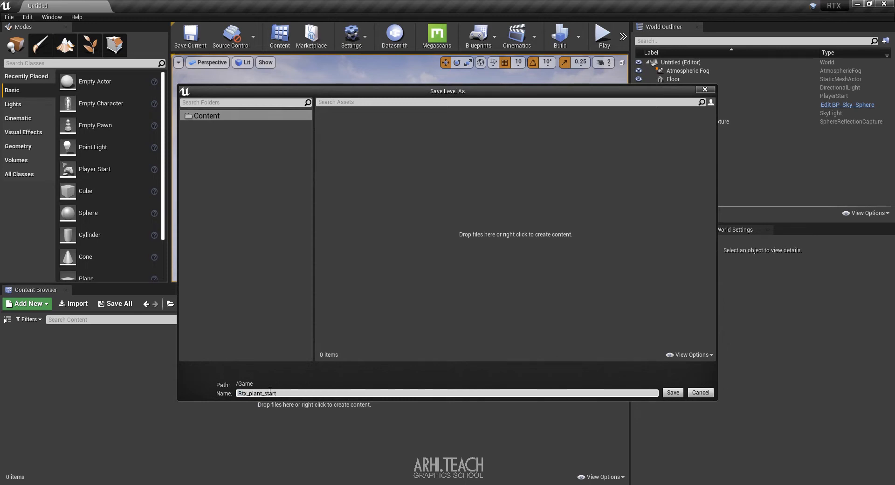
pyautogui.click(673, 392)
pyautogui.click(7, 320)
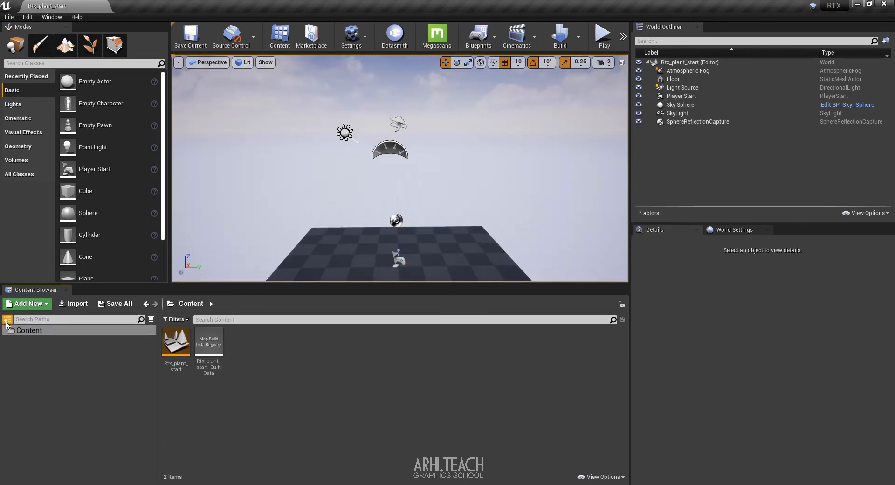
# Set the project's Editor Startup Map to Rtx_plant_start in the Maps & Modes settings
pyautogui.click(351, 36)
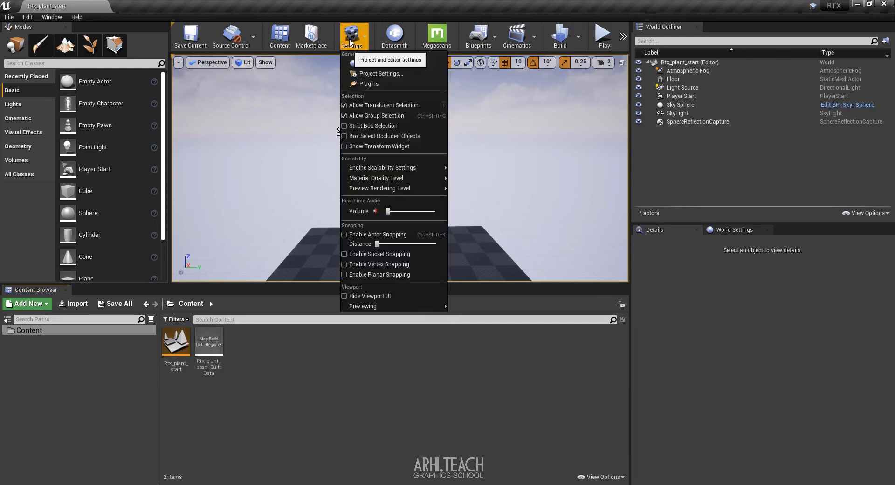
pyautogui.click(375, 74)
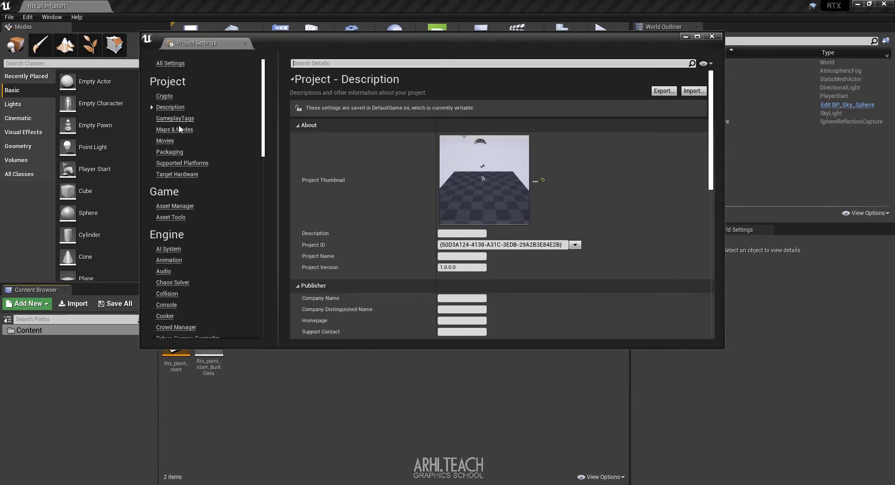
pyautogui.click(181, 129)
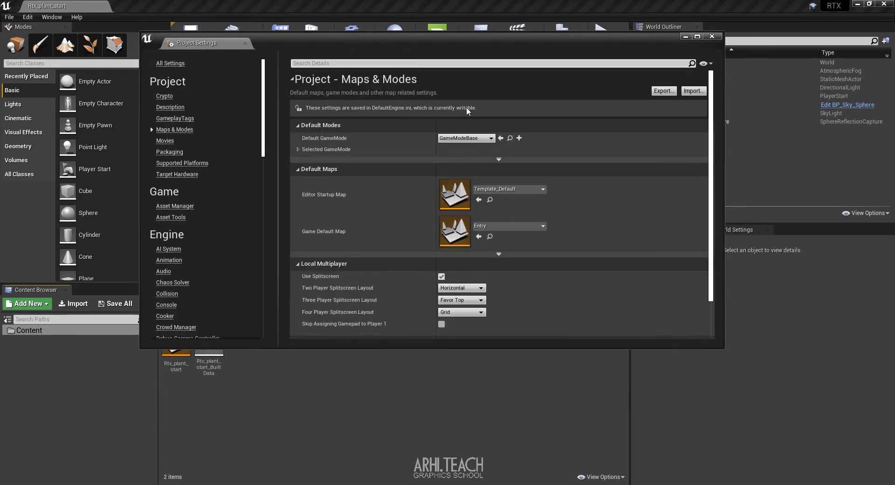
pyautogui.click(508, 189)
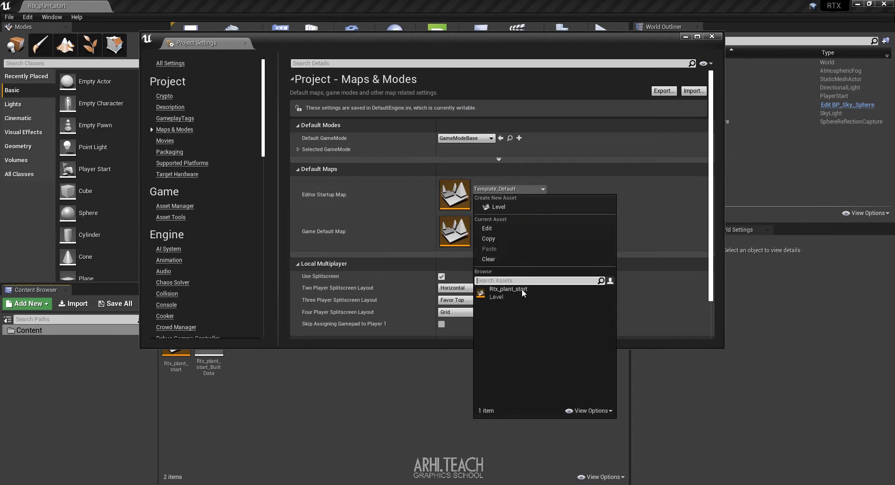
pyautogui.click(509, 291)
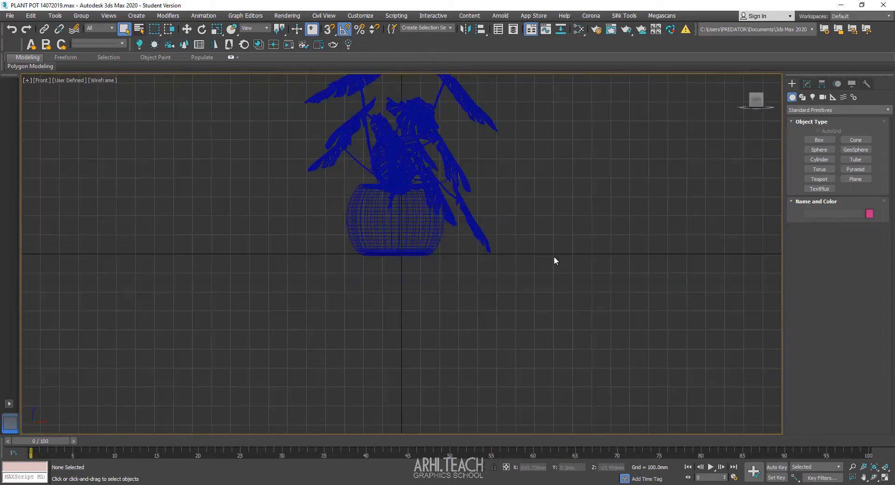
# Switch to 3ds Max, hide the grid and draw an L-shaped spline line under and behind the potted plant in the front view
pyautogui.moveTo(554, 256); pyautogui.dragTo(569, 332, button='middle')
pyautogui.press('g')
pyautogui.click(803, 97)
pyautogui.click(830, 147)
pyautogui.moveTo(545, 246); pyautogui.dragTo(534, 290, button='middle')
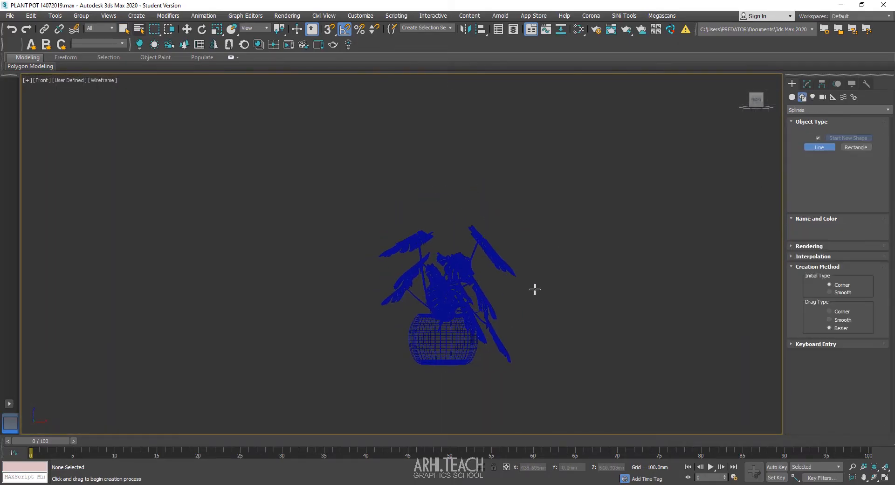
pyautogui.click(737, 361)
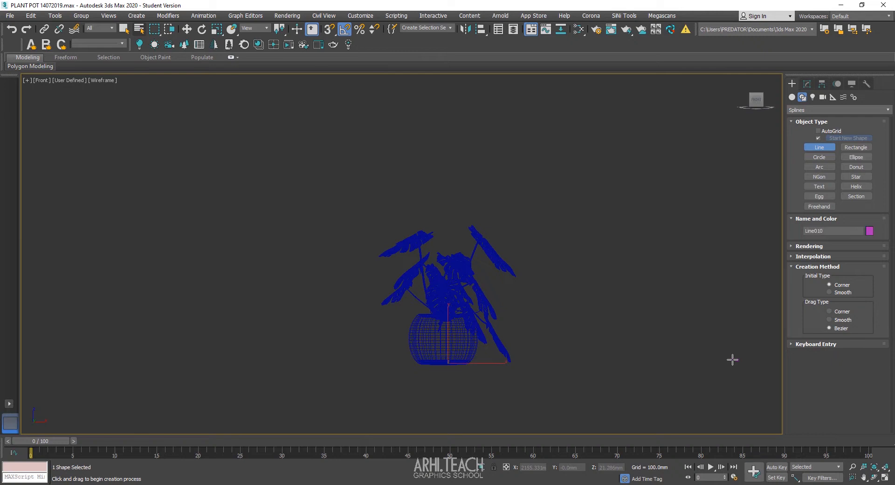
pyautogui.keyDown('shift'); pyautogui.click(119, 333); pyautogui.keyUp('shift')
pyautogui.scroll(-4, 139, 284)
pyautogui.keyDown('shift'); pyautogui.click(134, 87); pyautogui.keyUp('shift')
pyautogui.rightClick(274, 289)
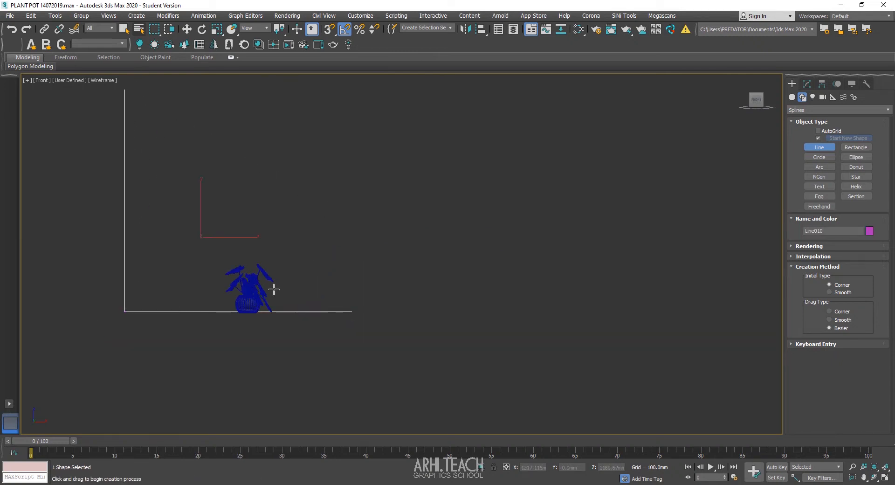
# Move the L-shaped line down so its horizontal segment lies level with the base of the pot
pyautogui.scroll(5, 170, 355)
pyautogui.press('w')
pyautogui.scroll(5, 254, 168)
pyautogui.scroll(-2, 244, 96)
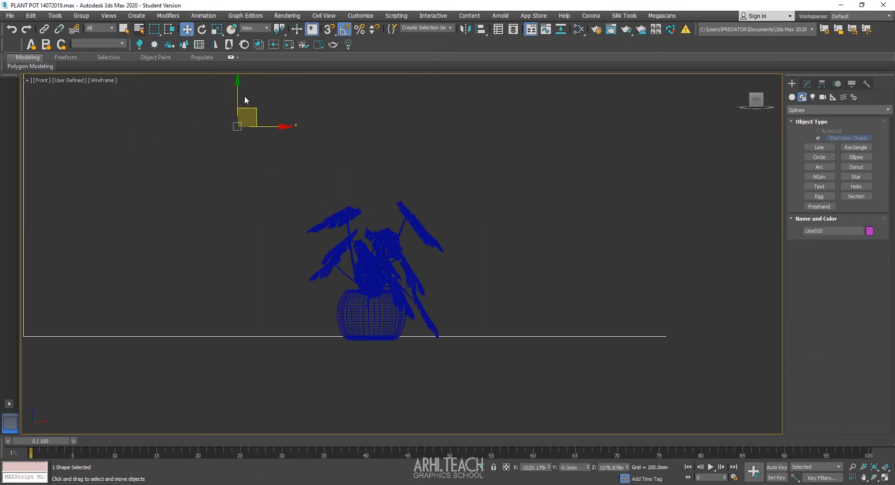
pyautogui.scroll(5, 401, 345)
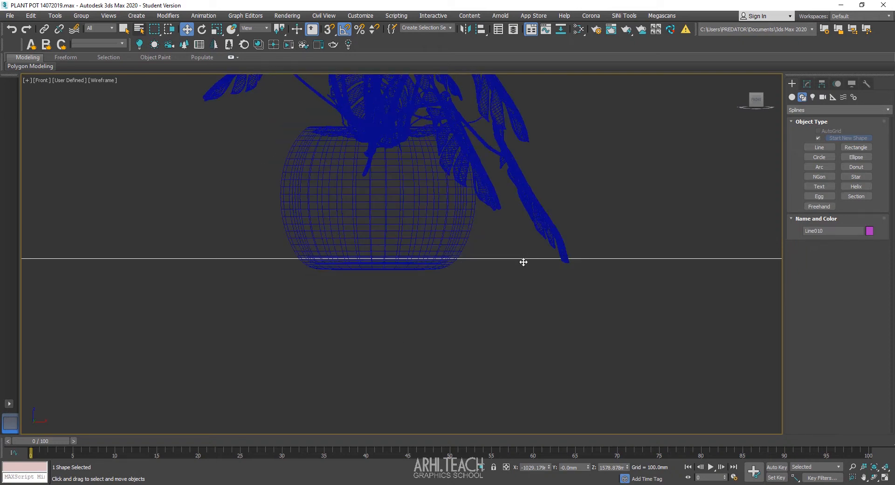
pyautogui.keyDown('alt'); pyautogui.moveTo(523, 262); pyautogui.dragTo(523, 266, button='middle'); pyautogui.keyUp('alt')
pyautogui.scroll(-5, 522, 266)
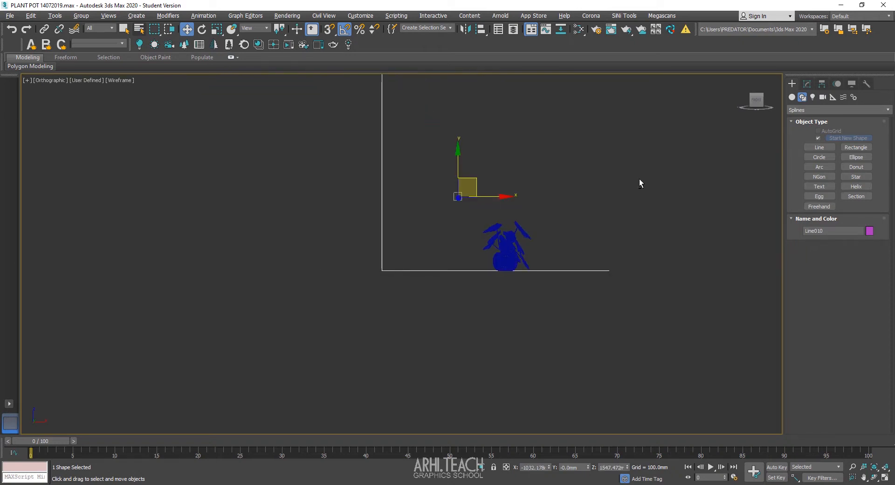
# Extrude the line by 8000 mm and move the surface along Y until the plant stands near its middle
pyautogui.moveTo(640, 179)
pyautogui.keyDown('alt'); pyautogui.mouseDown(button='middle')
pyautogui.moveTo(410, 370)
pyautogui.moveTo(470, 353)
pyautogui.mouseUp(button='middle'); pyautogui.keyUp('alt')
pyautogui.press('p')
pyautogui.scroll(-3, 614, 199)
pyautogui.click(811, 86)
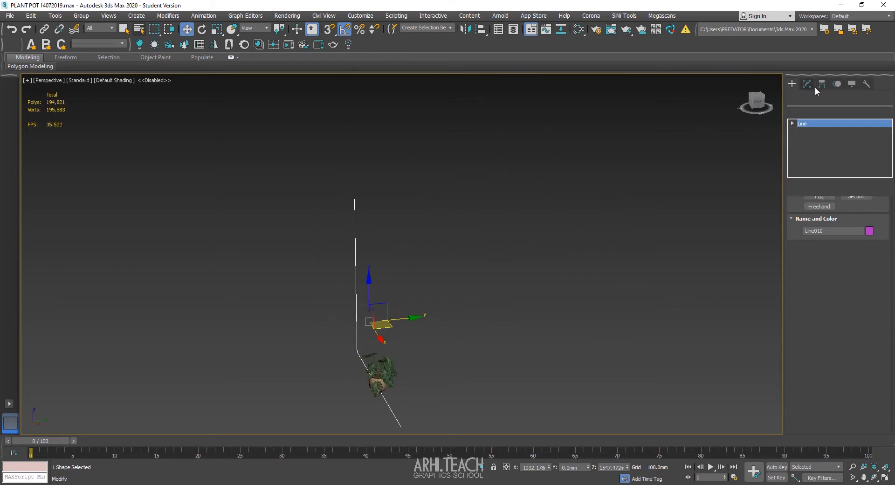
pyautogui.click(826, 112)
pyautogui.write('ex')
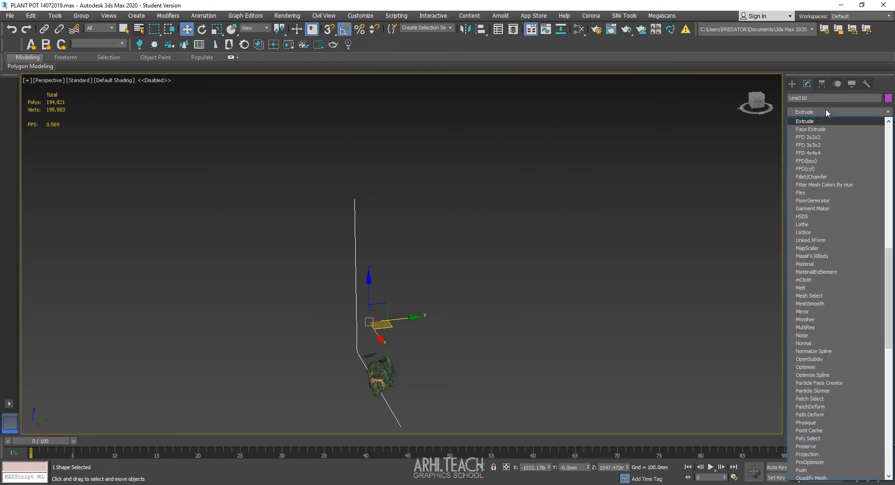
pyautogui.press('Return')
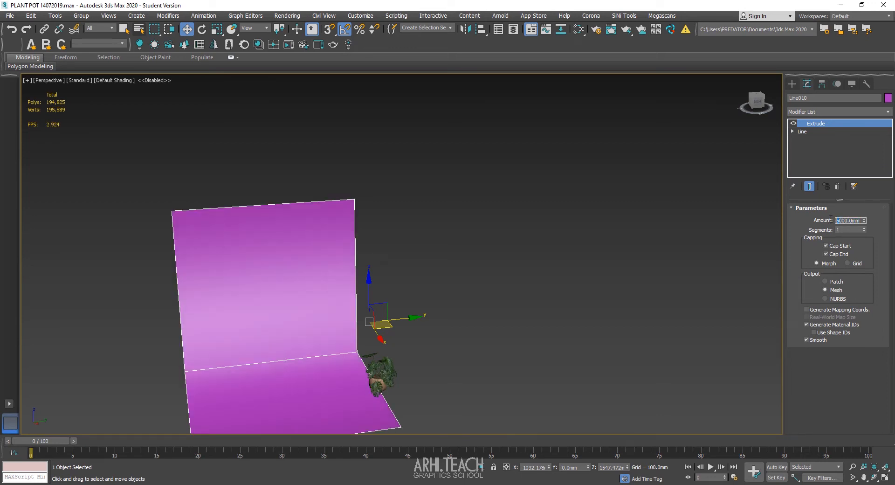
pyautogui.press('Return')
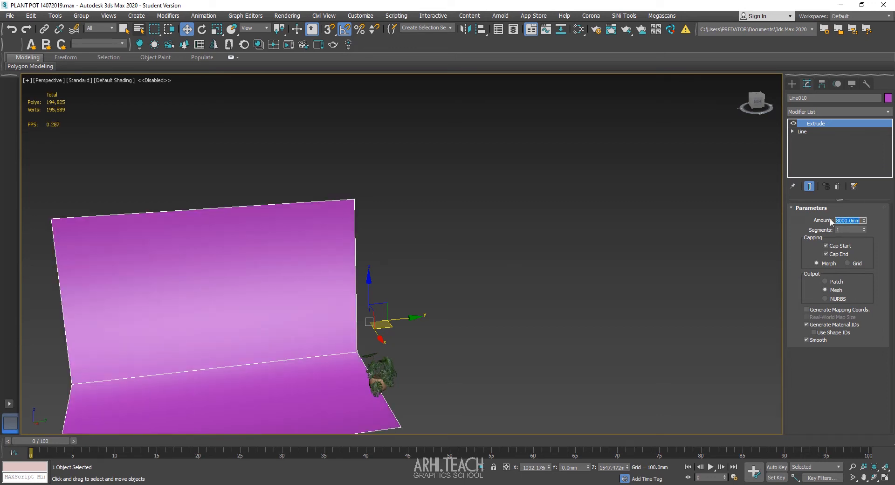
pyautogui.moveTo(394, 322); pyautogui.dragTo(511, 308)
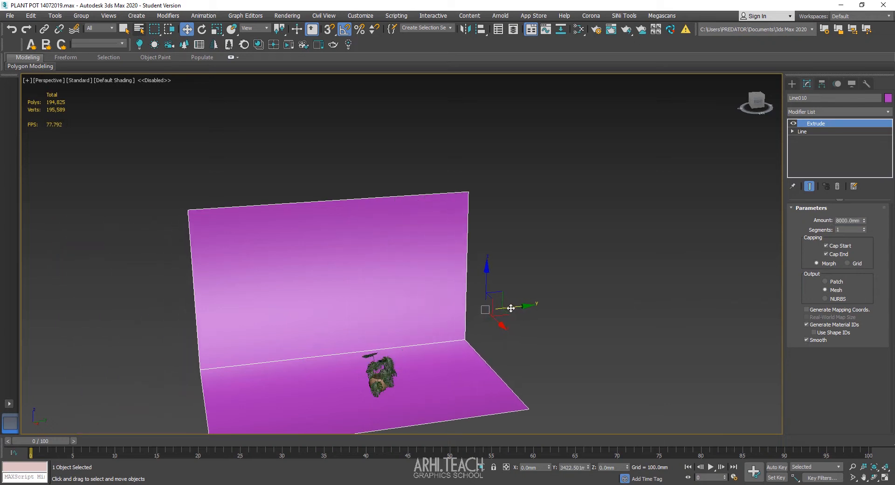
# Round the bend between backdrop wall and floor with a Chamfer modifier of about 1740 mm and 8 segments
pyautogui.moveTo(511, 308); pyautogui.dragTo(509, 285, button='middle')
pyautogui.click(832, 112)
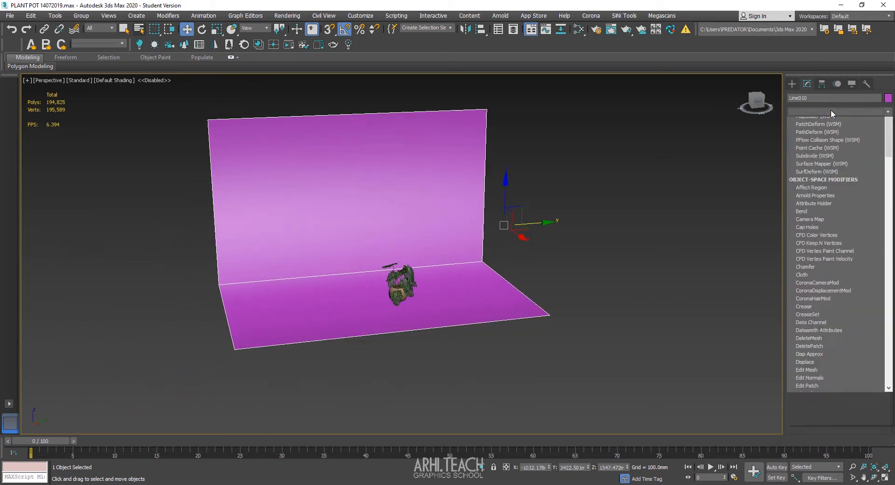
pyautogui.write('ch')
pyautogui.press('Return')
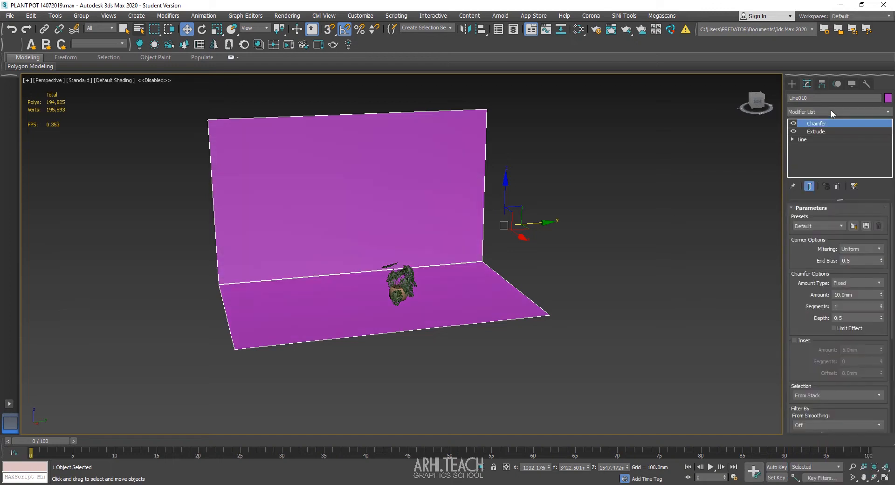
pyautogui.moveTo(881, 293); pyautogui.dragTo(772, 383)
pyautogui.click(857, 307)
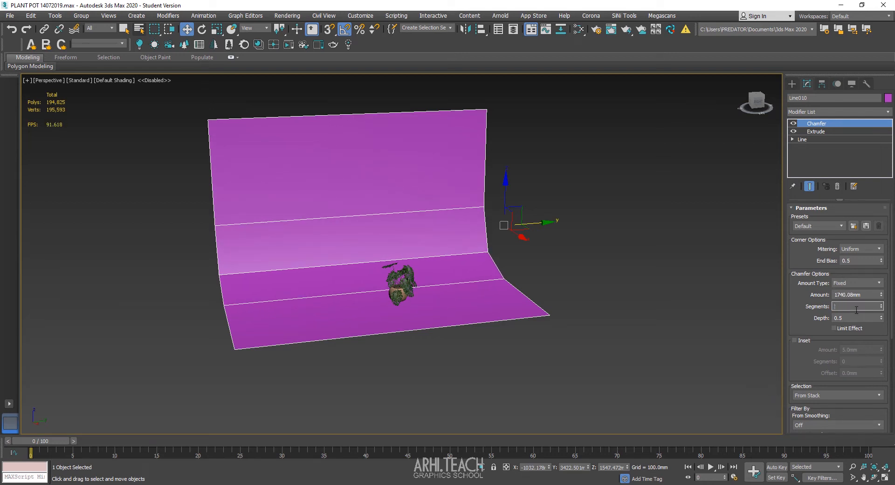
pyautogui.write('8')
pyautogui.press('Return')
pyautogui.scroll(10, 482, 300)
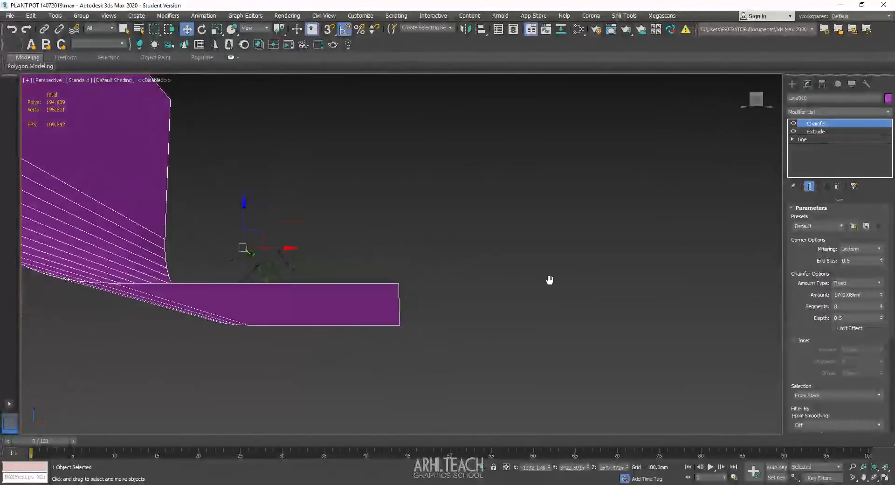
pyautogui.scroll(-10, 550, 280)
# Export the visible objects as an Unreal Datasmith file named plant, with animated transforms limited to the current frame
pyautogui.click(9, 15)
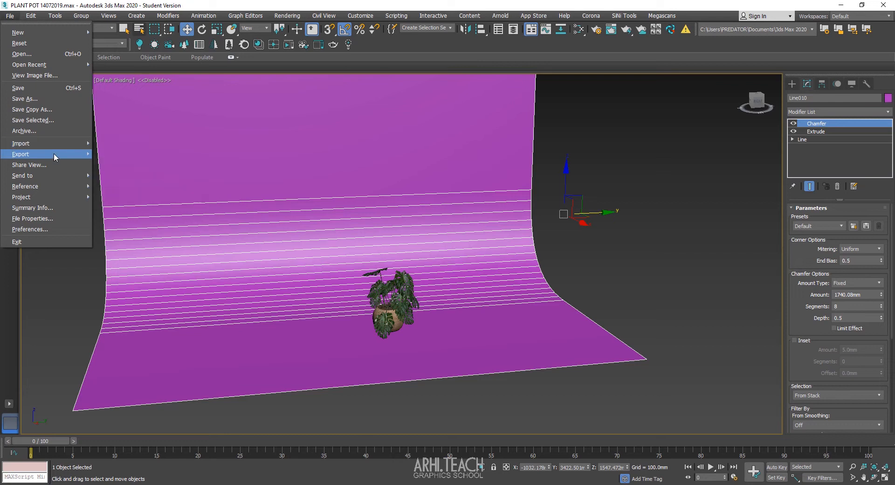
pyautogui.moveTo(55, 153)
pyautogui.click(136, 159)
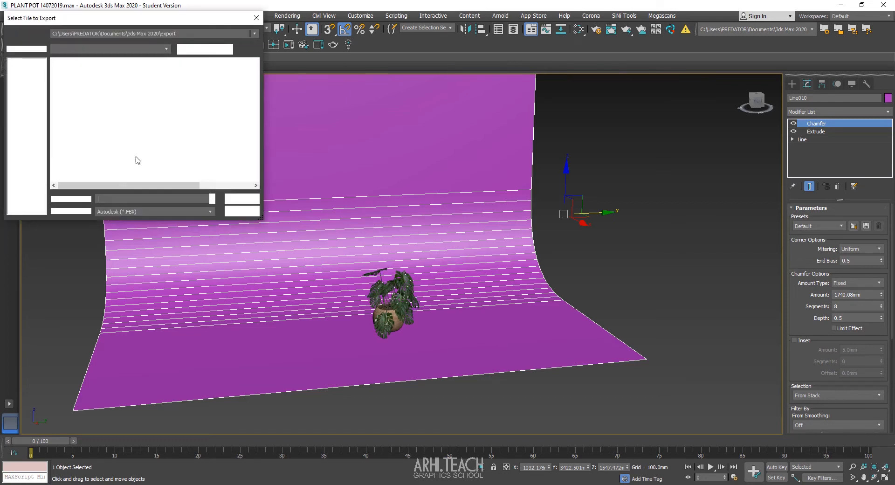
pyautogui.click(185, 314)
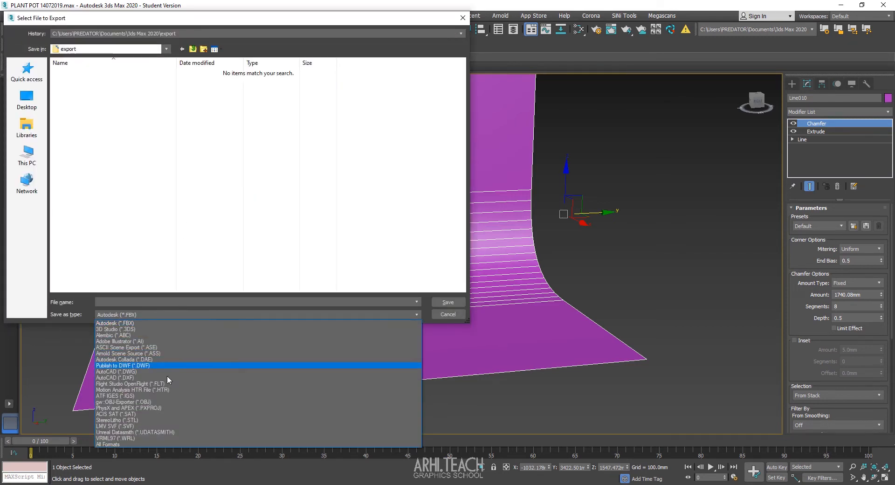
pyautogui.click(158, 432)
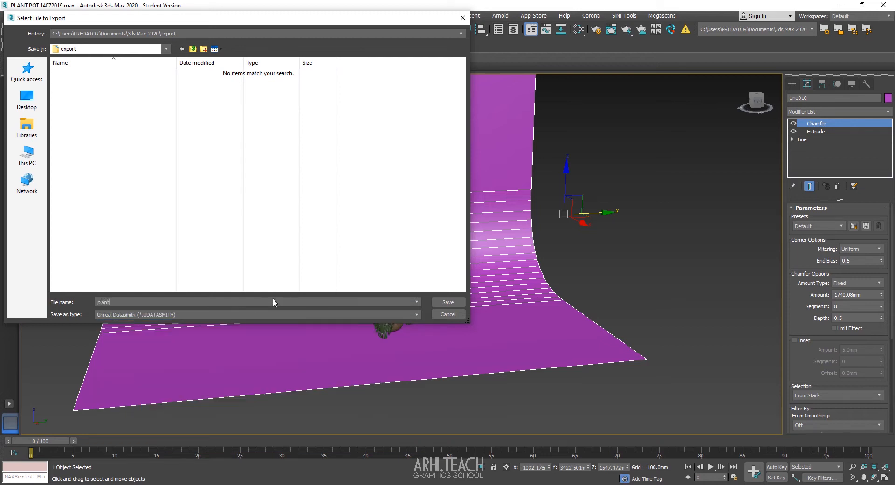
pyautogui.click(448, 303)
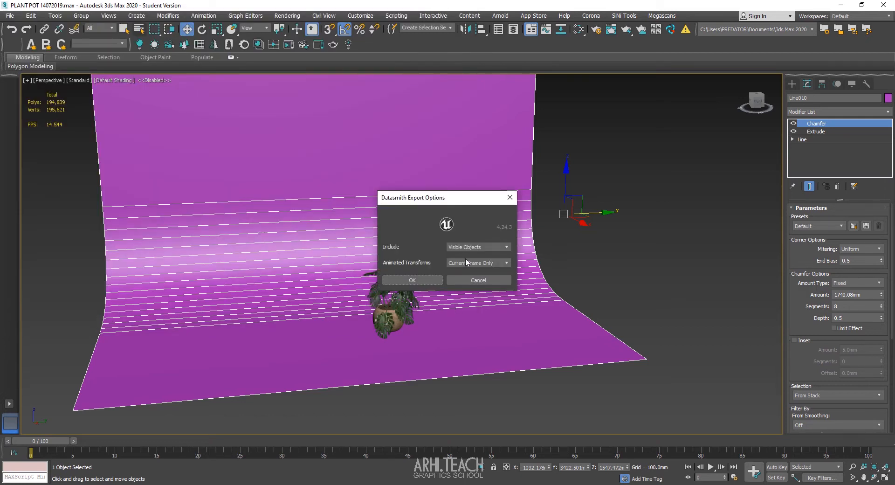
pyautogui.click(418, 280)
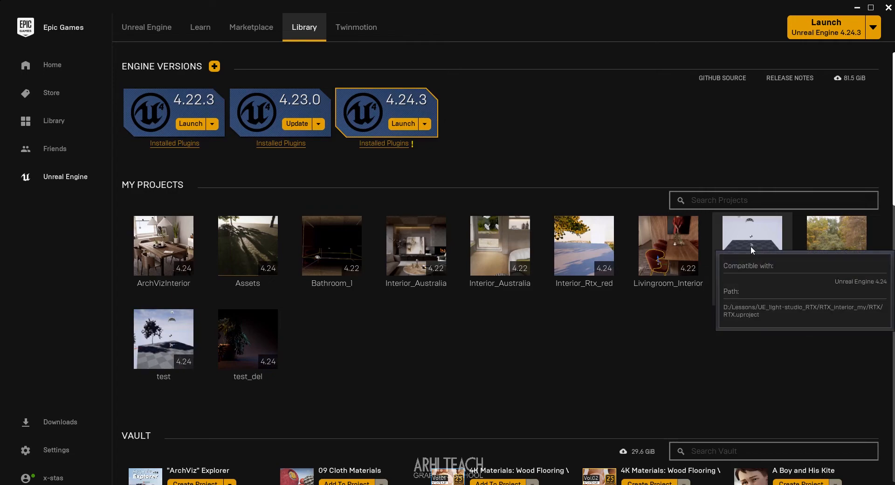
# Switch to the RTX project in Unreal Engine 4.24, delete Atmospheric Fog, Floor, Light Source, Player Start and Sky Sphere, and save the level
pyautogui.doubleClick(751, 245)
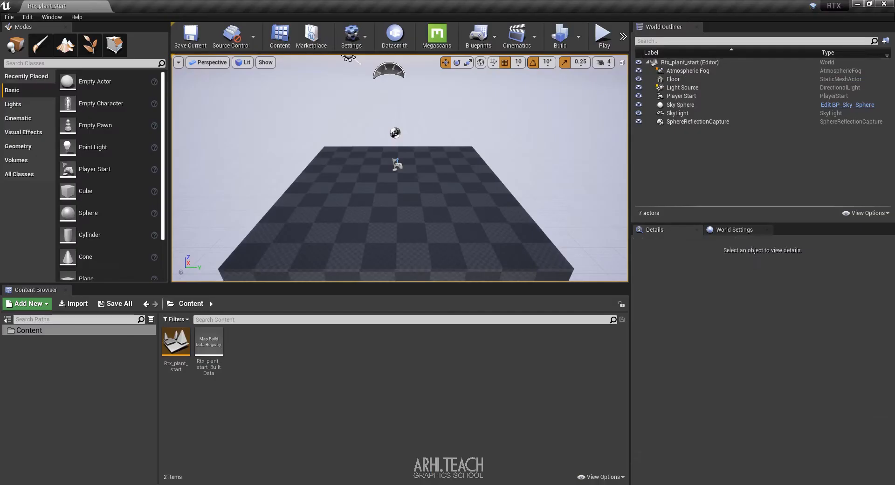
pyautogui.click(688, 71)
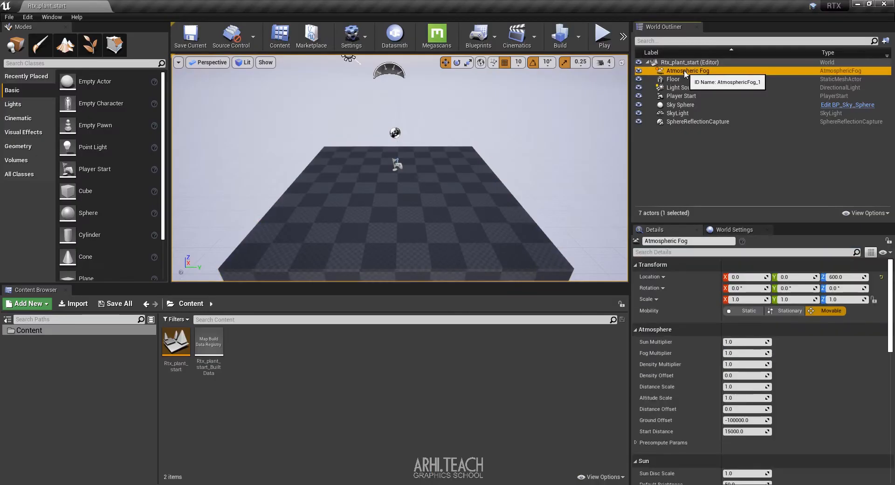
pyautogui.keyDown('shift'); pyautogui.click(692, 105); pyautogui.keyUp('shift')
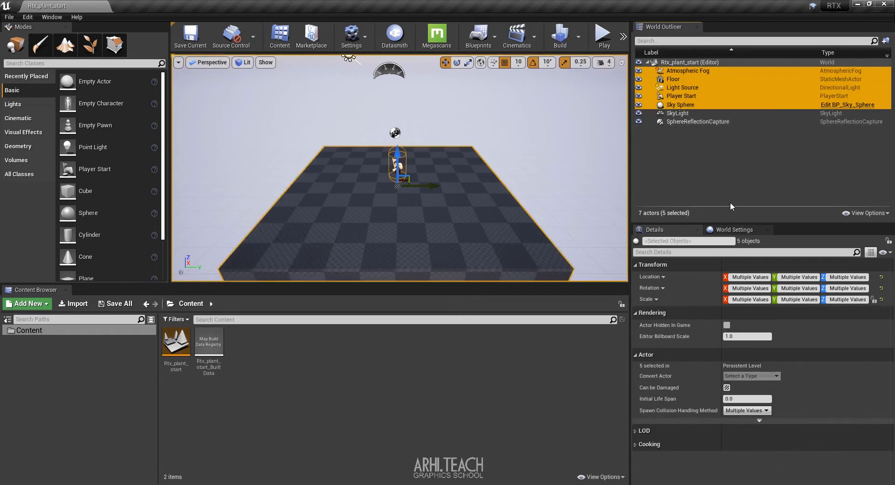
pyautogui.press('Delete')
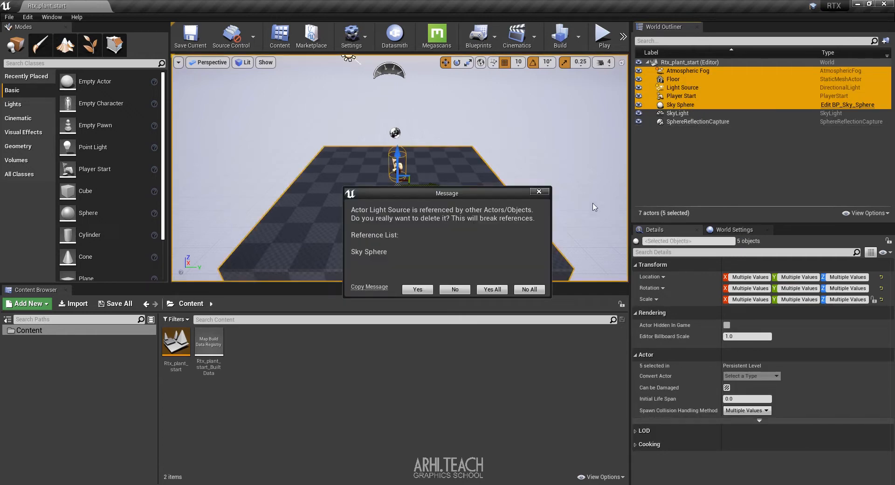
pyautogui.click(493, 290)
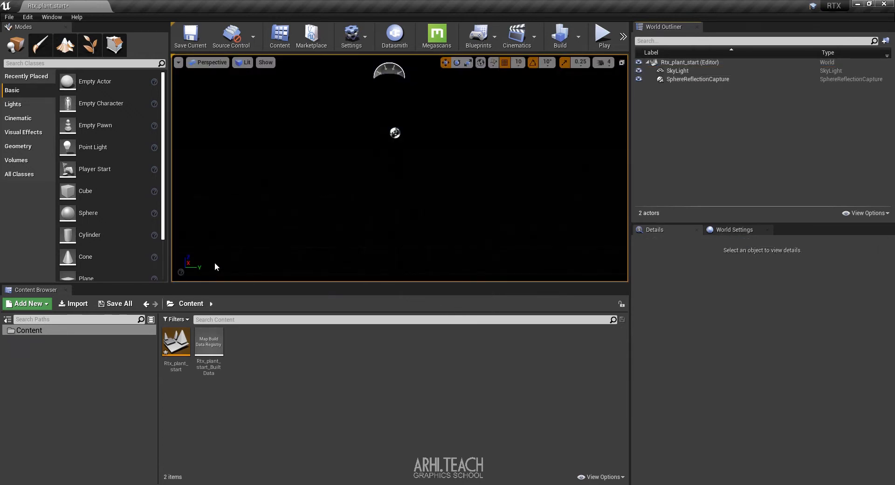
pyautogui.click(112, 304)
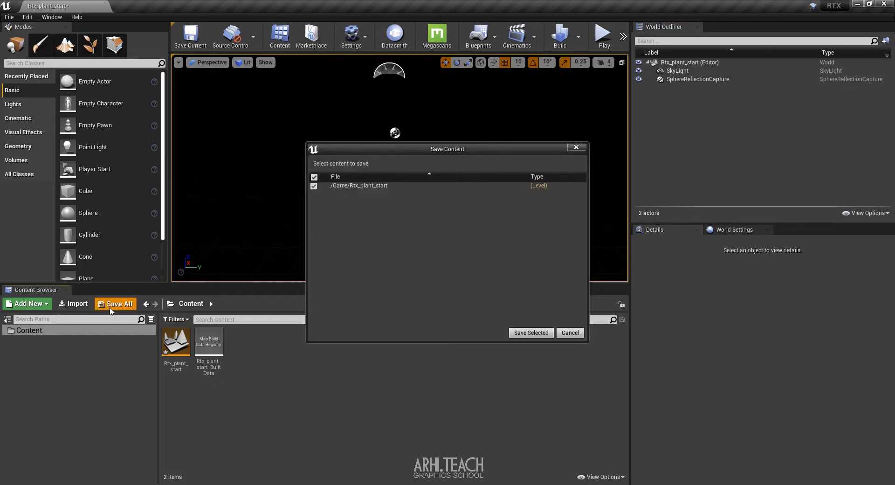
pyautogui.click(530, 332)
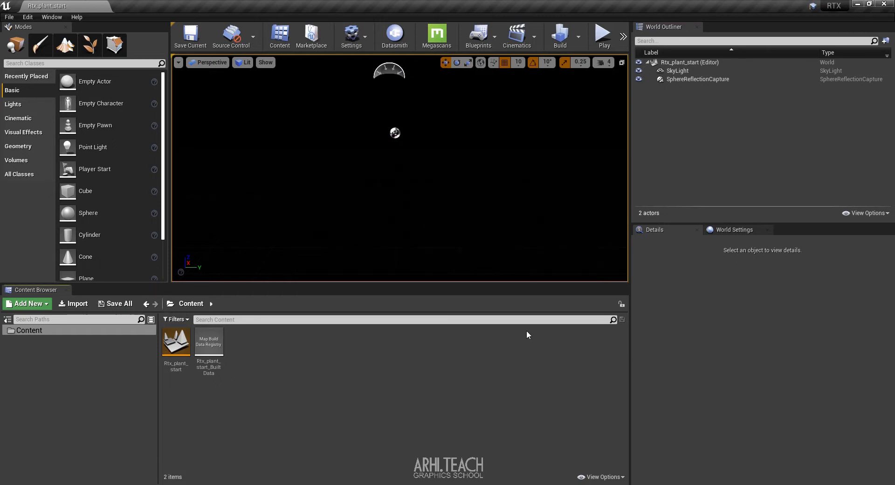
# Start a Datasmith import of plant.udatasmith with the Content folder as its destination
pyautogui.click(396, 35)
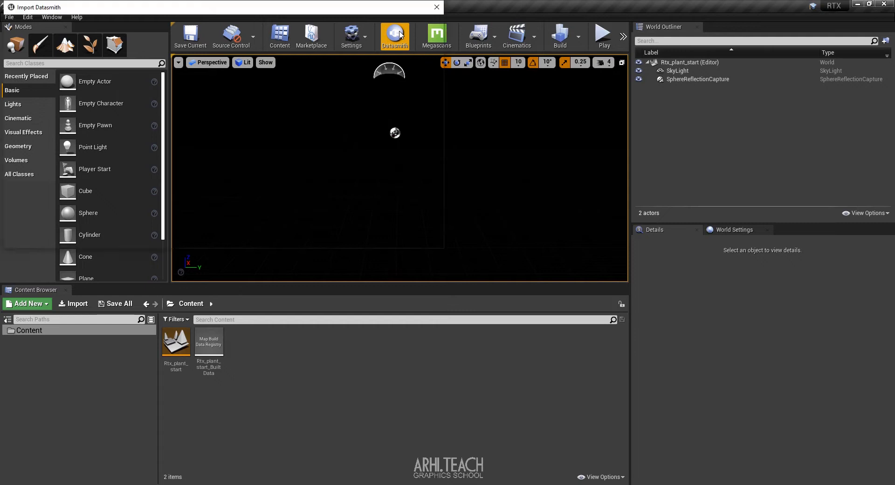
pyautogui.click(124, 75)
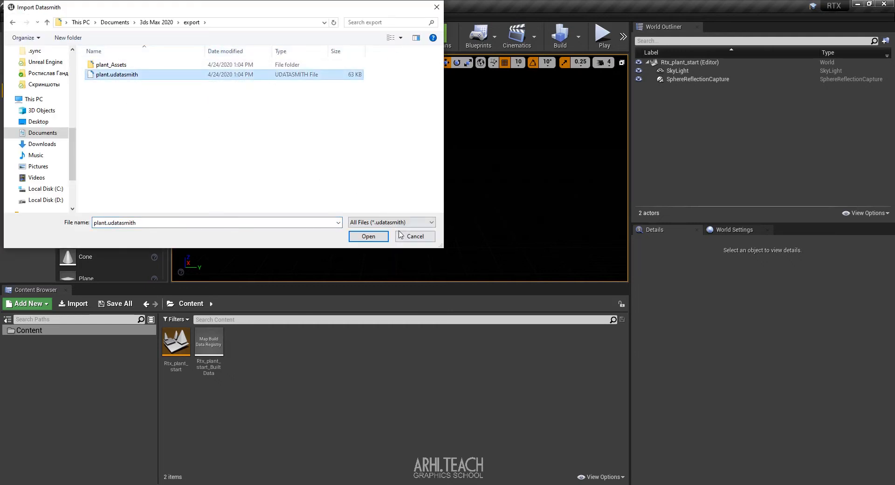
pyautogui.click(368, 236)
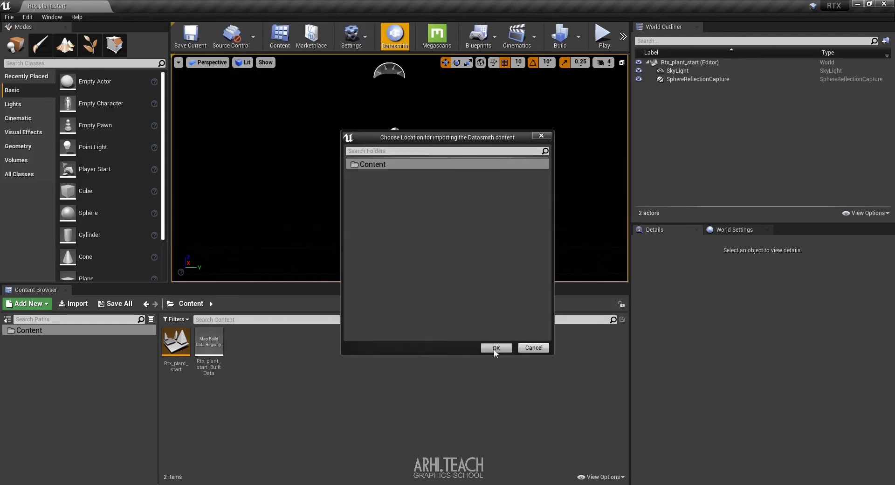
pyautogui.click(495, 348)
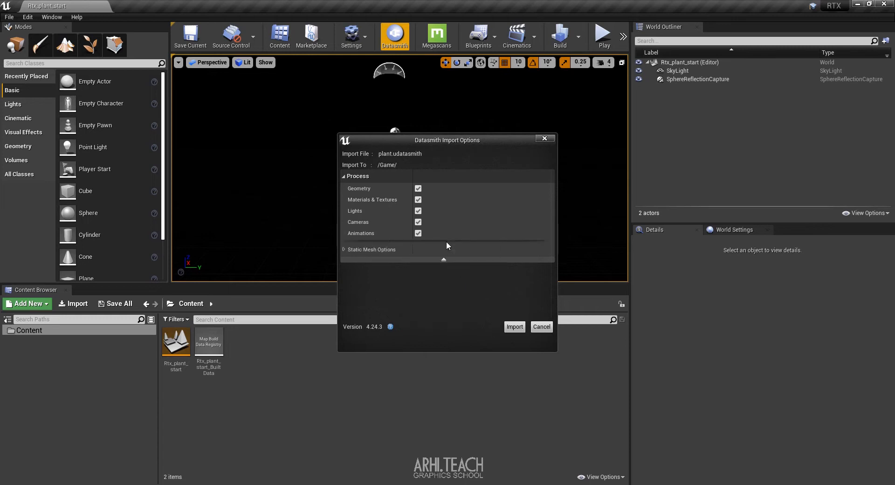
# Import only geometry and materials & textures, with lights, cameras, animations and lightmap UV generation turned off
pyautogui.click(344, 250)
pyautogui.click(420, 286)
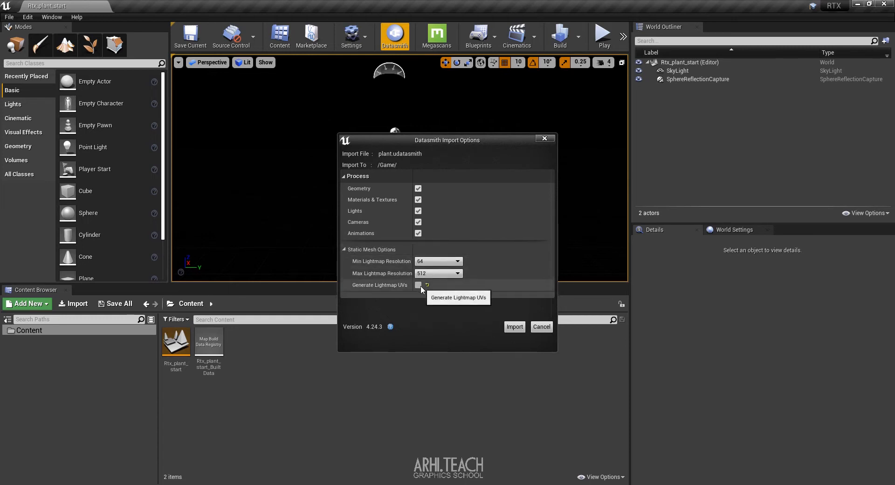
pyautogui.click(419, 213)
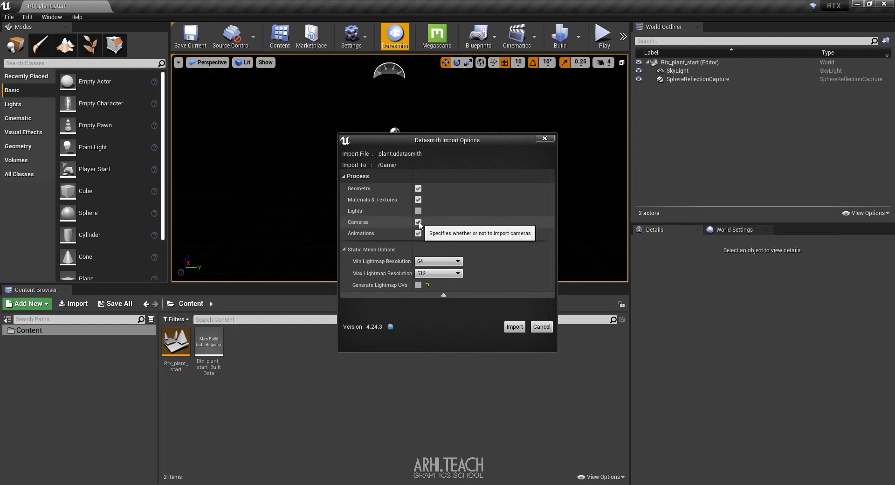
pyautogui.click(418, 222)
pyautogui.click(418, 234)
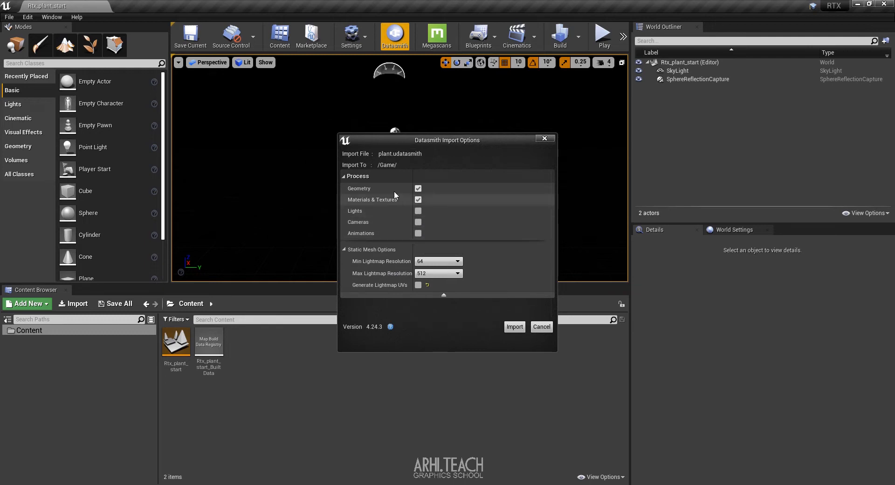
pyautogui.click(515, 326)
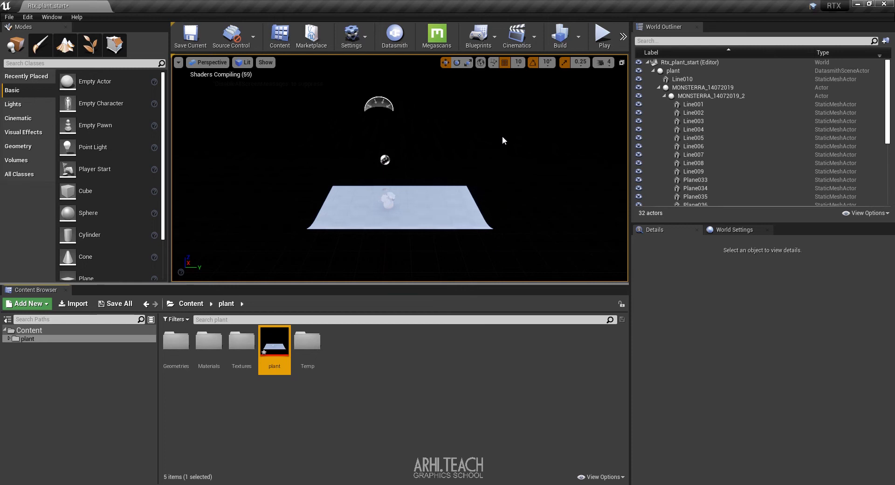
# Enable Force No Precomputed Lighting in the world's Lightmass settings and build the level
pyautogui.moveTo(400, 168); pyautogui.dragTo(591, 106, button='right')
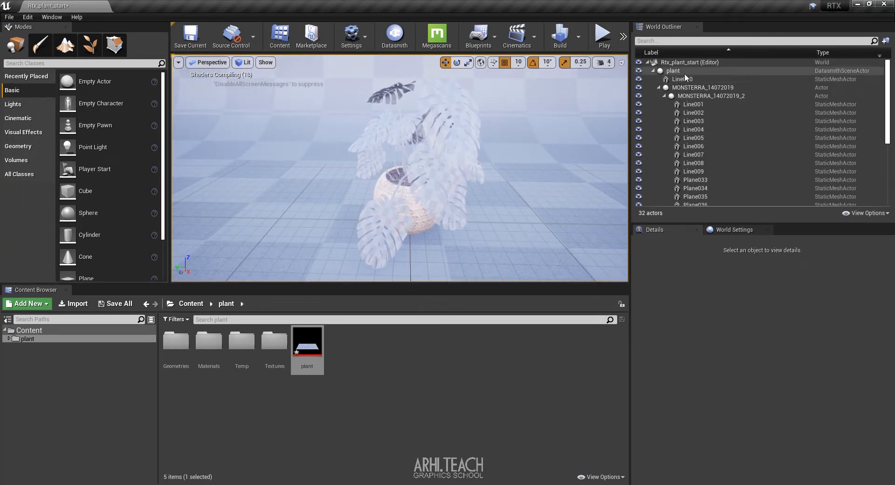
pyautogui.click(722, 233)
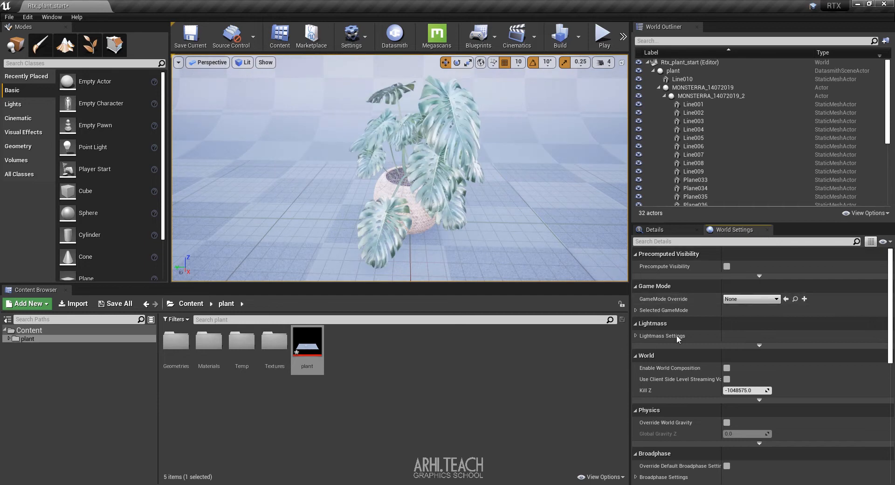
pyautogui.click(760, 346)
pyautogui.click(727, 362)
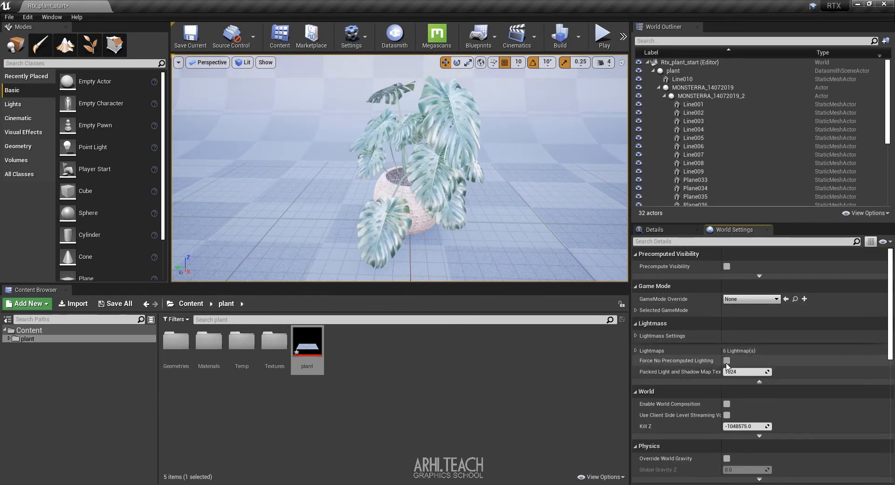
pyautogui.click(551, 273)
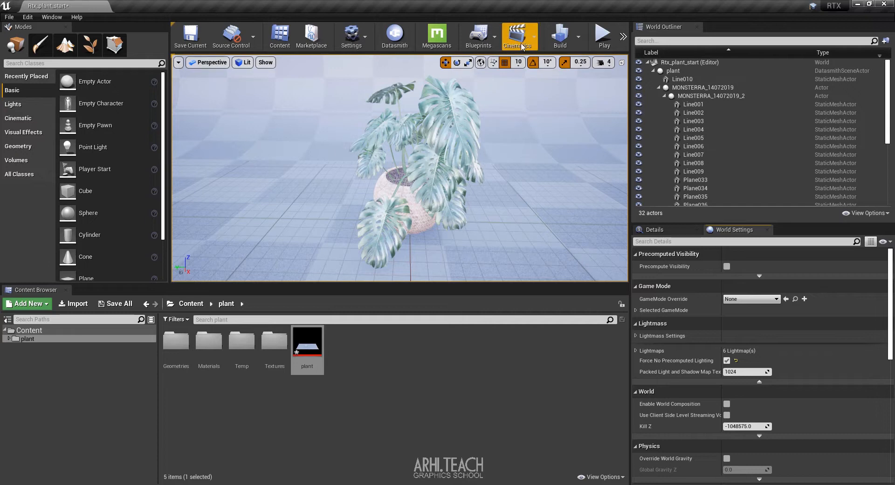
pyautogui.click(559, 40)
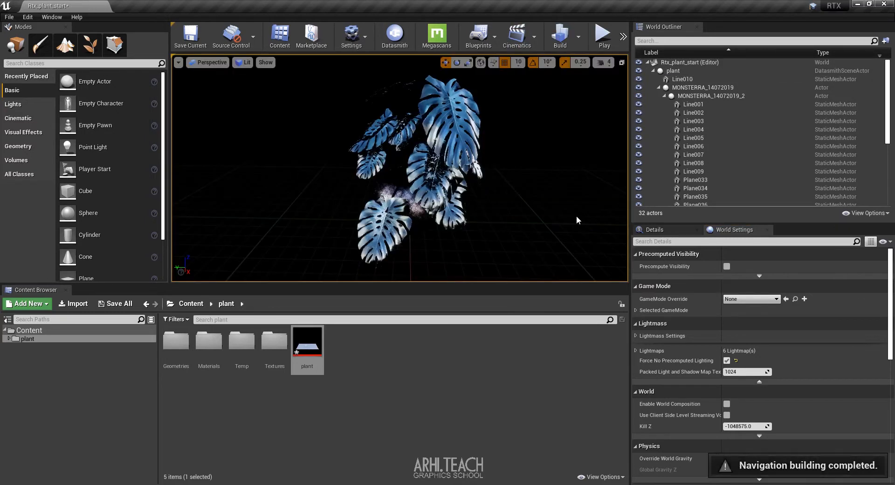
# Switch to the browser and examine the canada_montreal_thea preview on the interior HDRI free pack page
pyautogui.hotkey('alt', 'Tab')
pyautogui.click(183, 24)
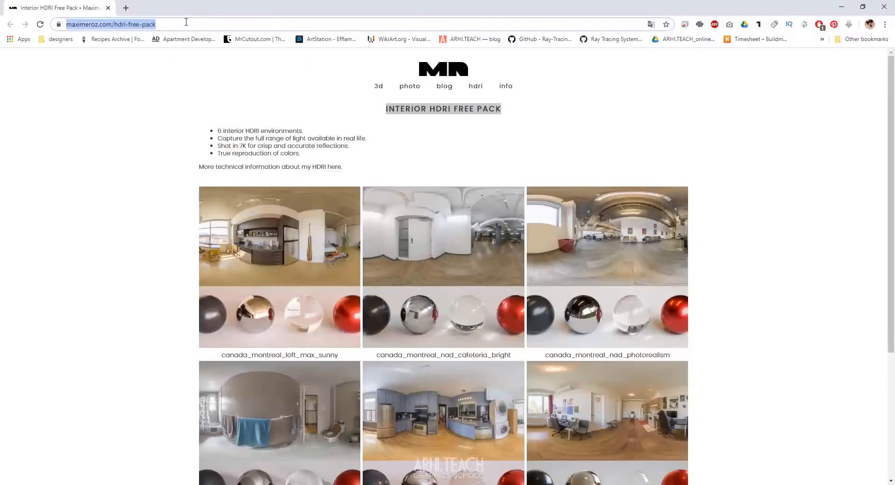
pyautogui.scroll(-4, 751, 312)
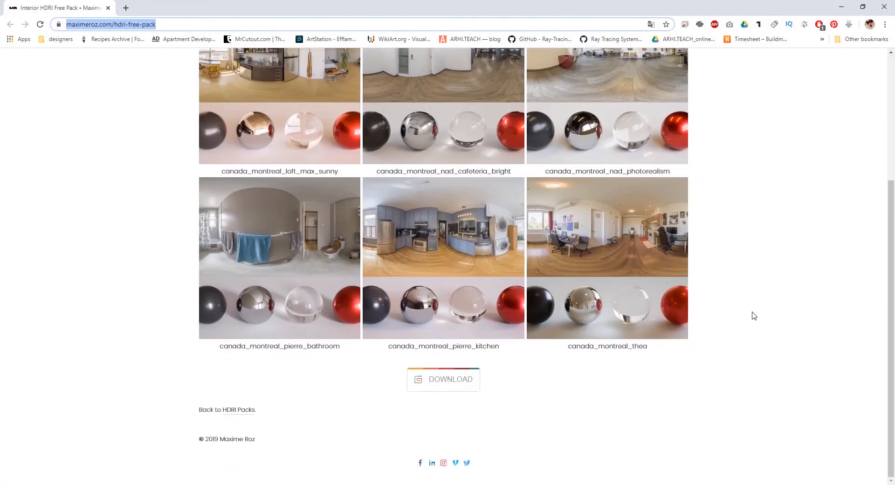
pyautogui.click(675, 275)
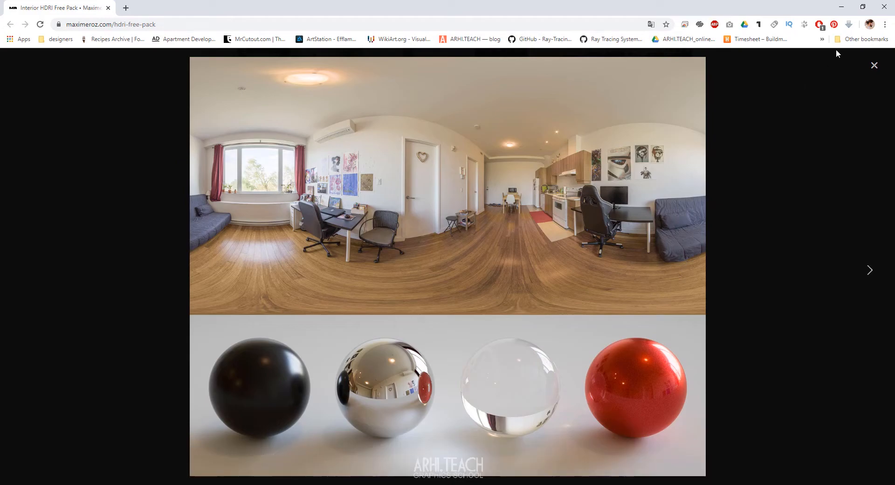
# Import canada_montreal_thea.hdr from the MR_Studio folder into the project's plant content folder
pyautogui.hotkey('alt', 'Tab')
pyautogui.hotkey('alt', 'Tab')
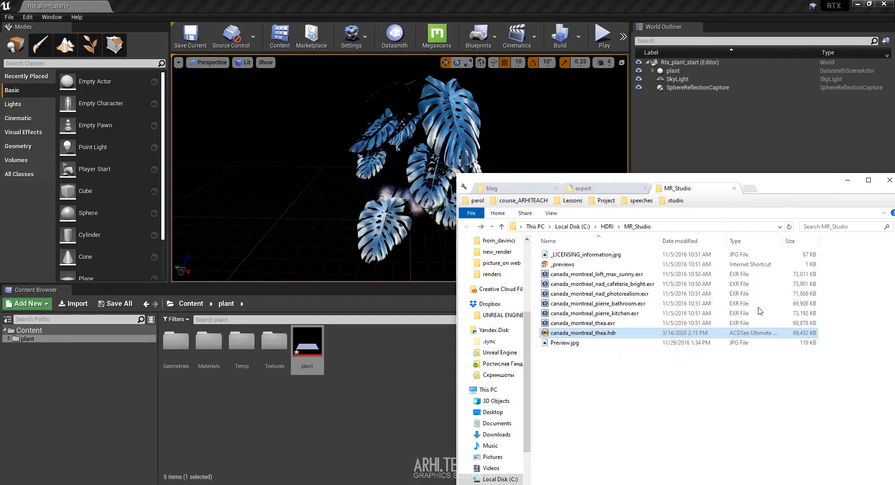
pyautogui.moveTo(603, 337); pyautogui.dragTo(391, 365)
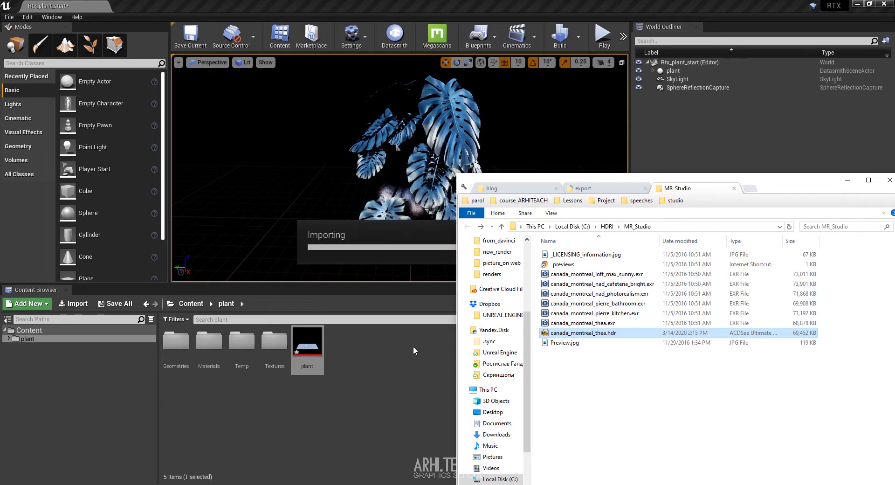
pyautogui.click(848, 182)
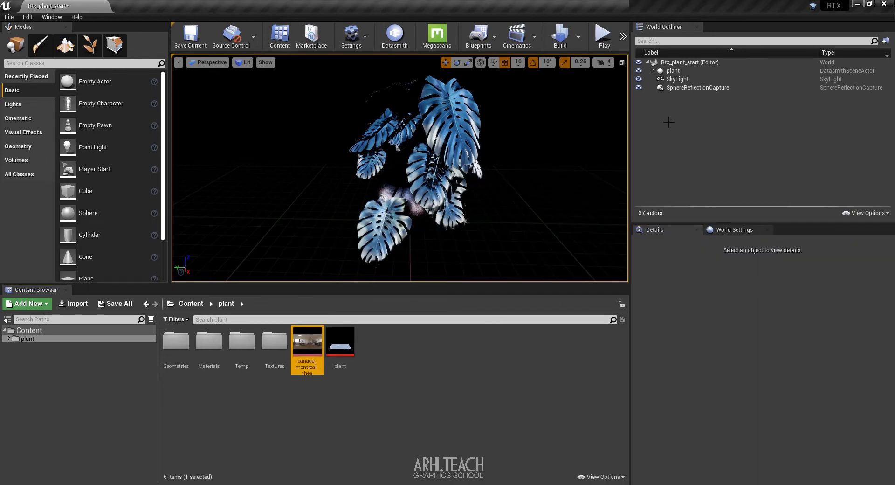
# Set the SkyLight's source type to SLS Specified Cubemap and assign canada_montreal_thea as its cubemap
pyautogui.click(677, 80)
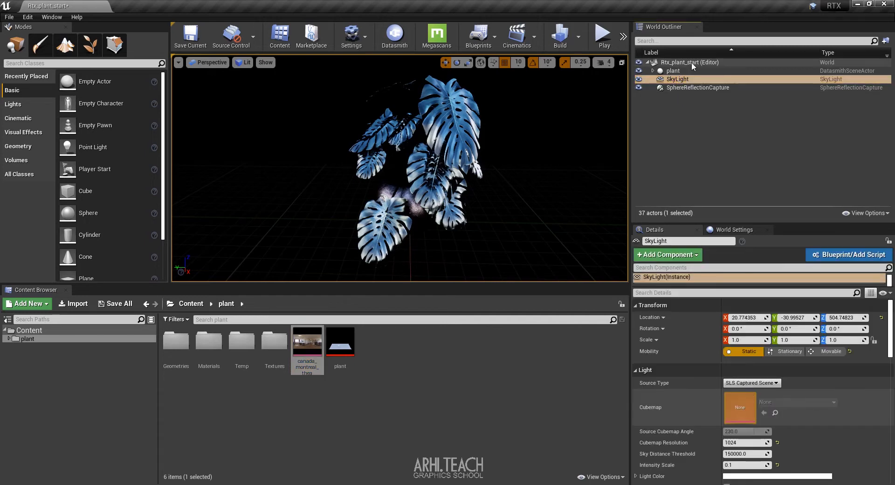
pyautogui.click(760, 383)
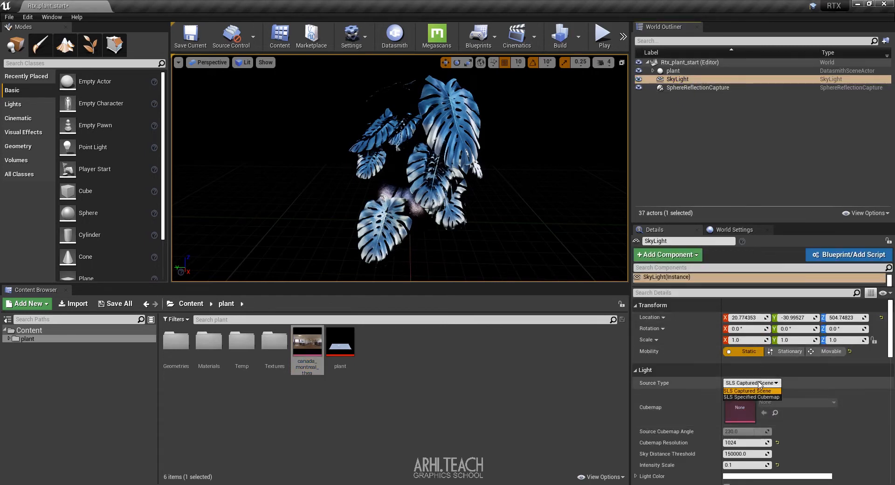
pyautogui.click(752, 397)
pyautogui.moveTo(306, 342); pyautogui.dragTo(737, 408)
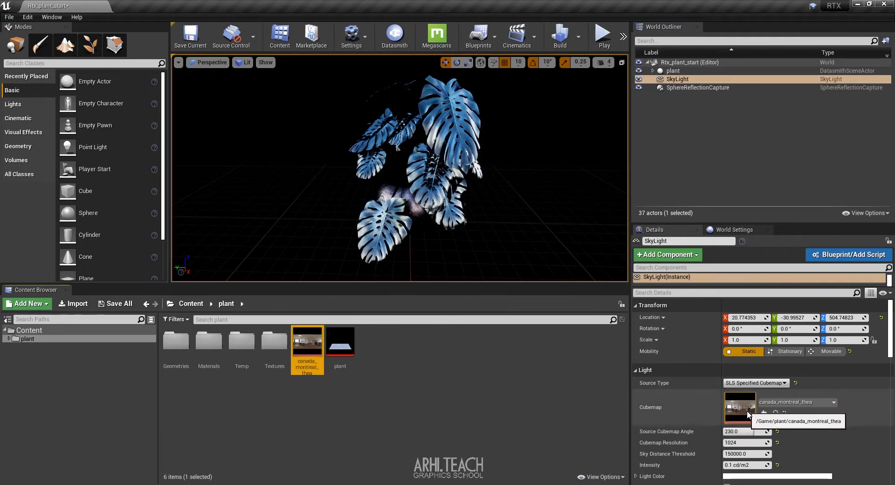
# Undo the last cubemap edit and assign canada_montreal_thea to the SkyLight's cubemap again
pyautogui.hotkey('ctrl', 'z')
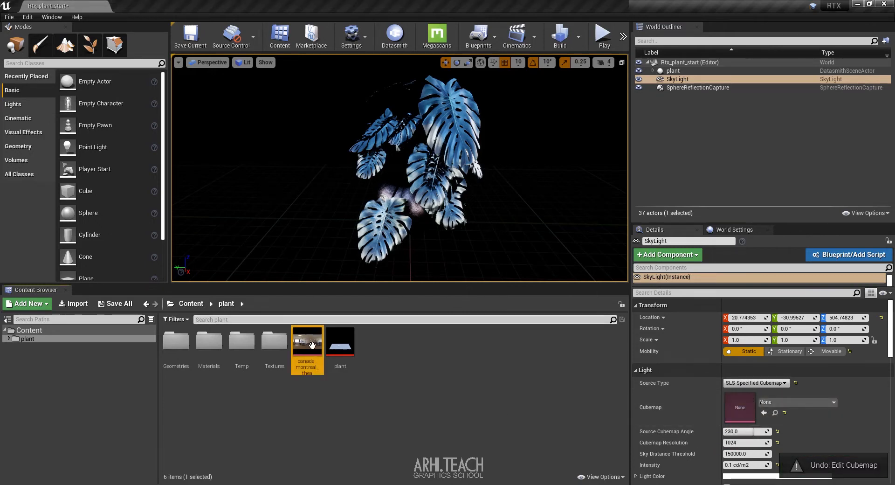
pyautogui.click(764, 413)
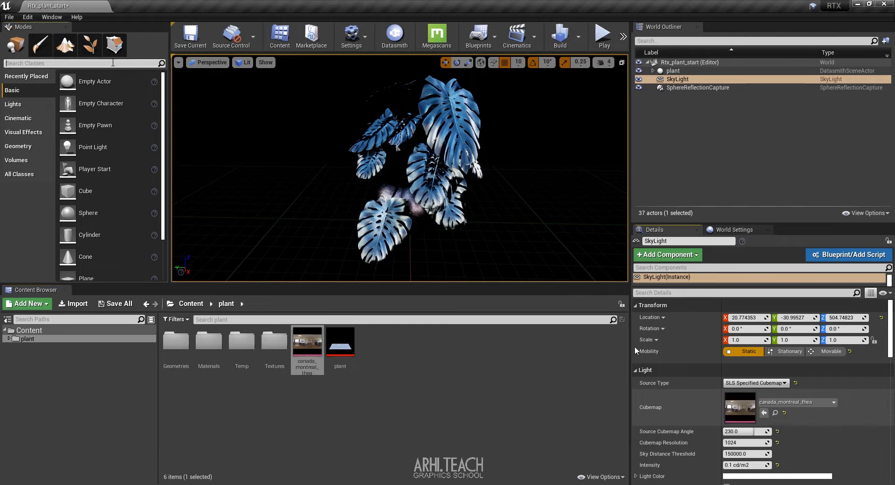
# Find the Post Process Volume among the placeable actors and place one in the level beside the plant
pyautogui.click(389, 191)
pyautogui.click(113, 63)
pyautogui.write('post')
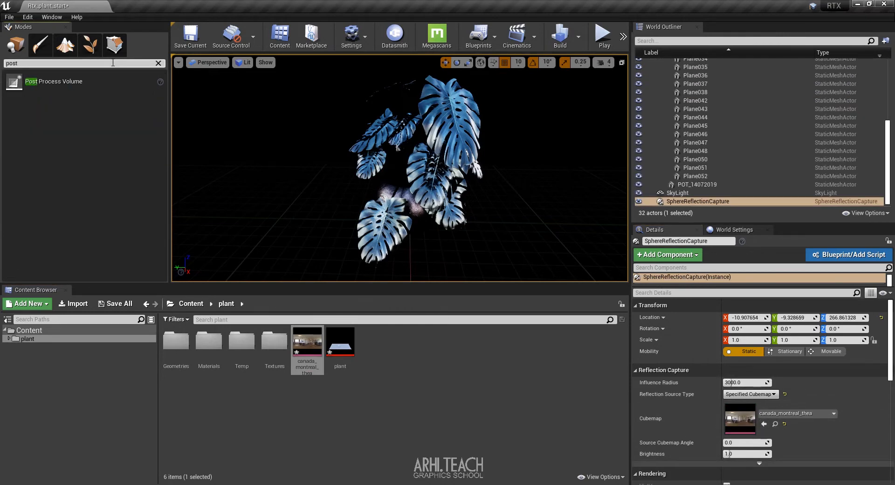
pyautogui.moveTo(53, 80); pyautogui.dragTo(205, 174)
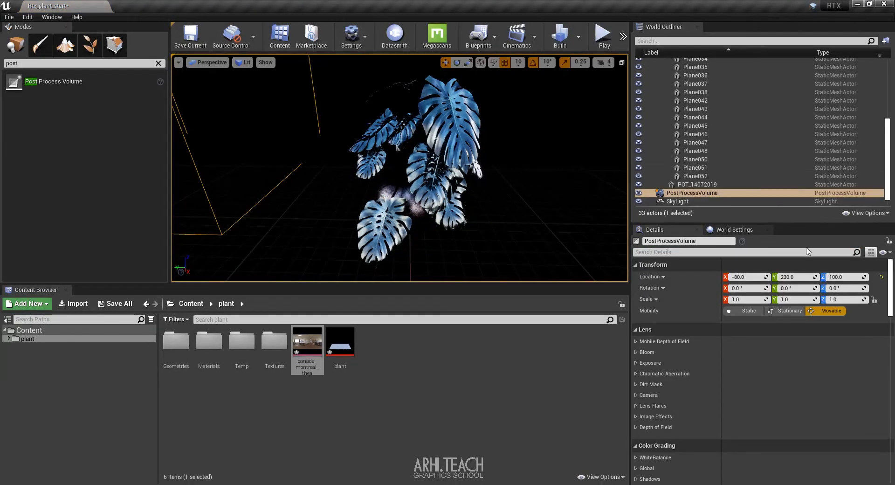
# Enable Infinite Extent (Unbound) in the PostProcessVolume's settings
pyautogui.click(790, 311)
pyautogui.scroll(-7, 792, 326)
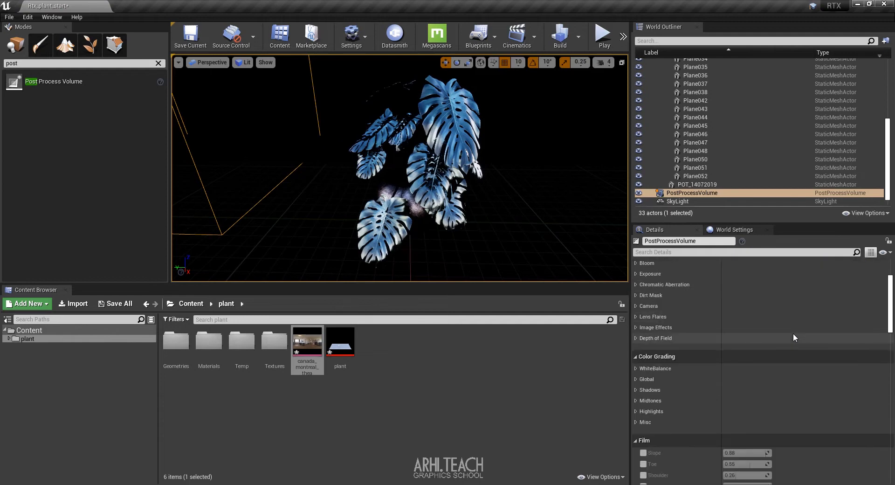
pyautogui.scroll(-8, 791, 335)
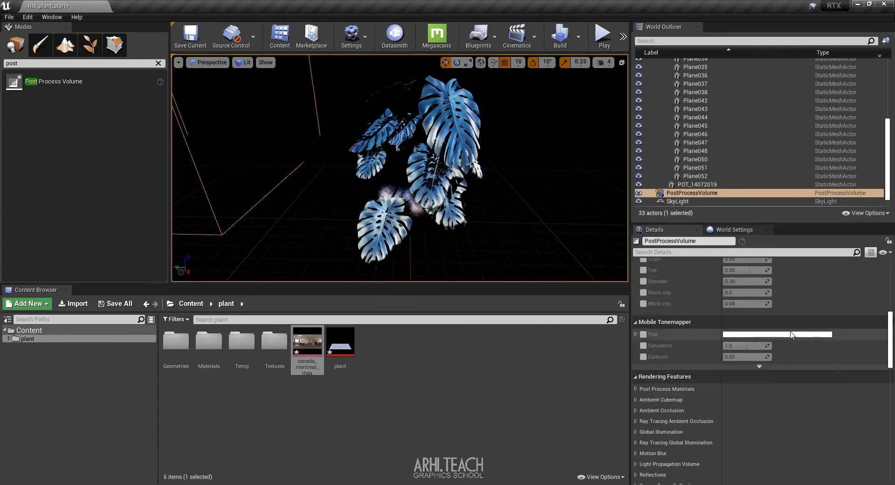
pyautogui.scroll(-3, 792, 331)
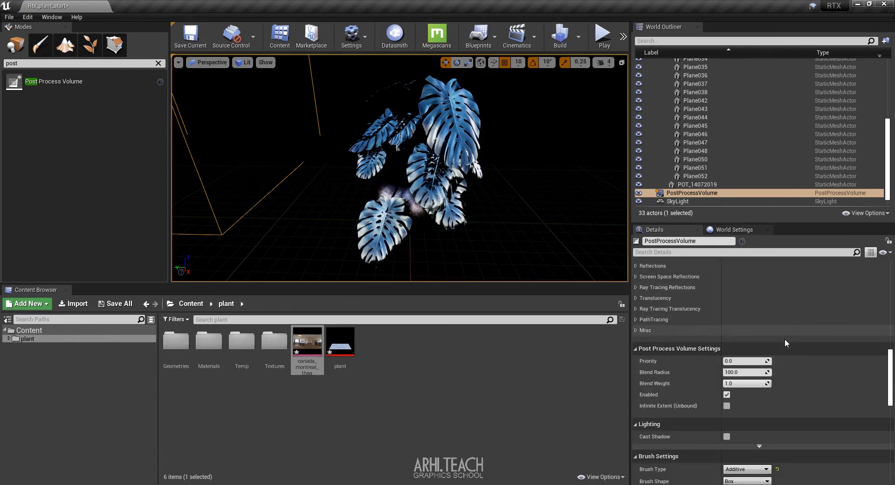
pyautogui.click(728, 406)
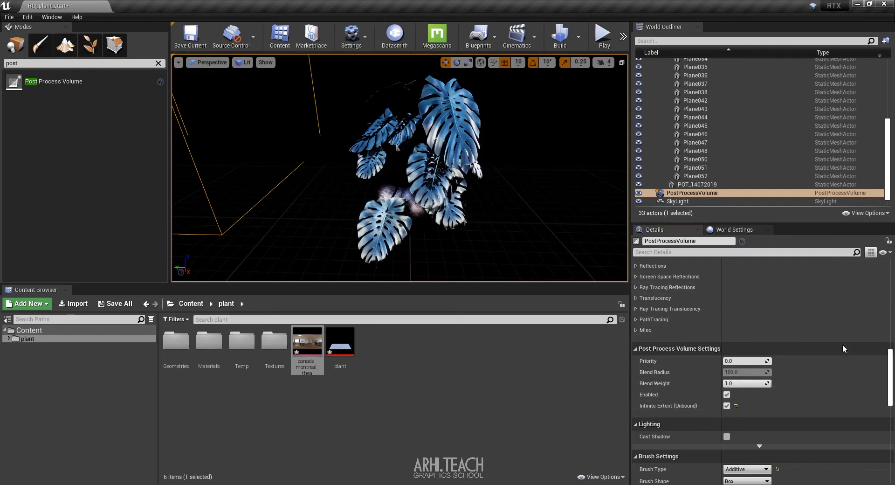
# Set the PostProcessVolume's Ray Tracing Global Illumination type to Final Gather and enable its Max. Bounces and Samples Per Pixel overrides
pyautogui.scroll(4, 836, 350)
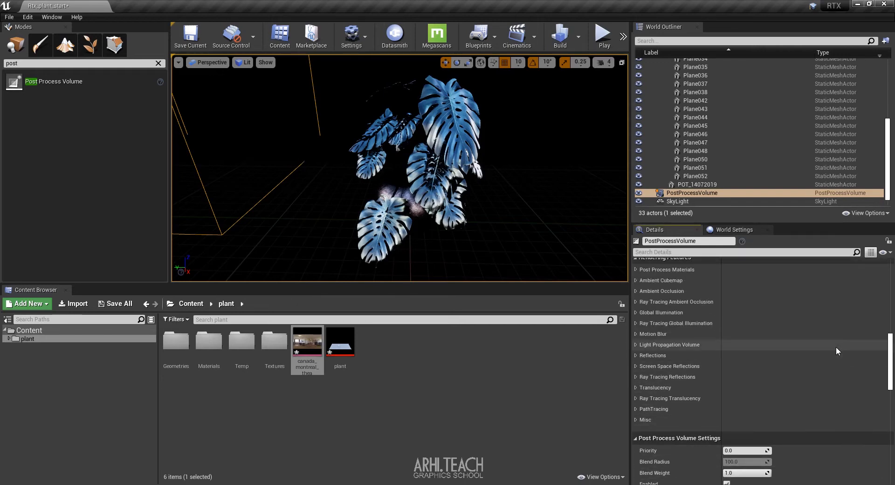
pyautogui.scroll(1, 836, 346)
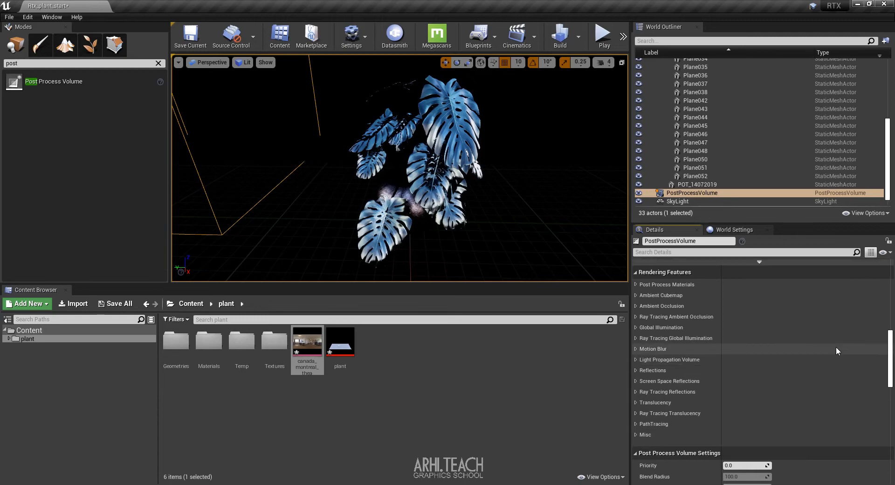
pyautogui.click(636, 338)
pyautogui.click(648, 351)
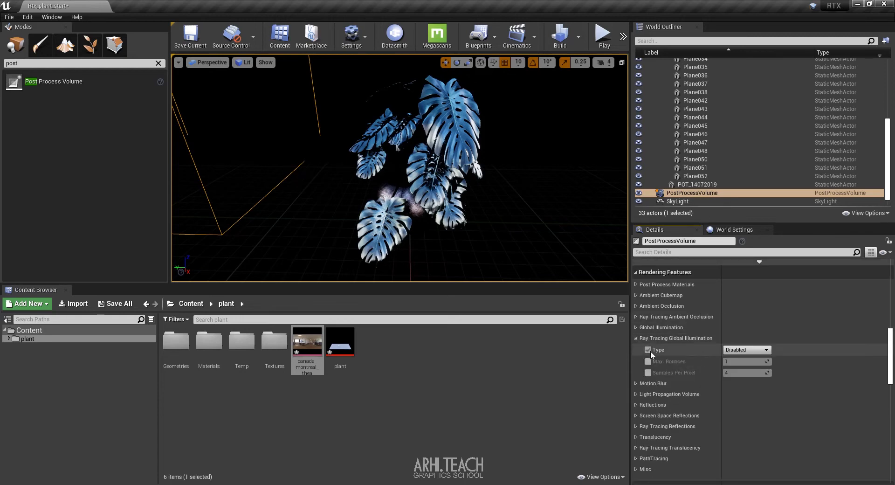
pyautogui.click(744, 350)
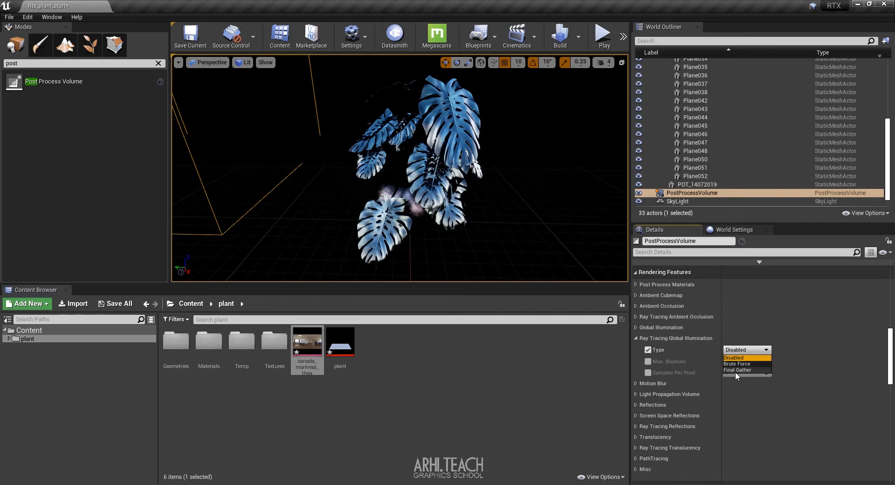
pyautogui.click(742, 370)
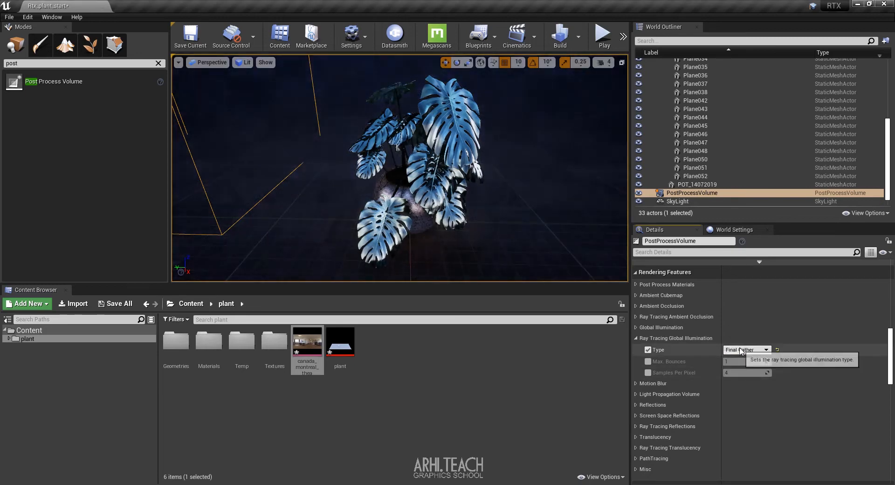
pyautogui.click(746, 350)
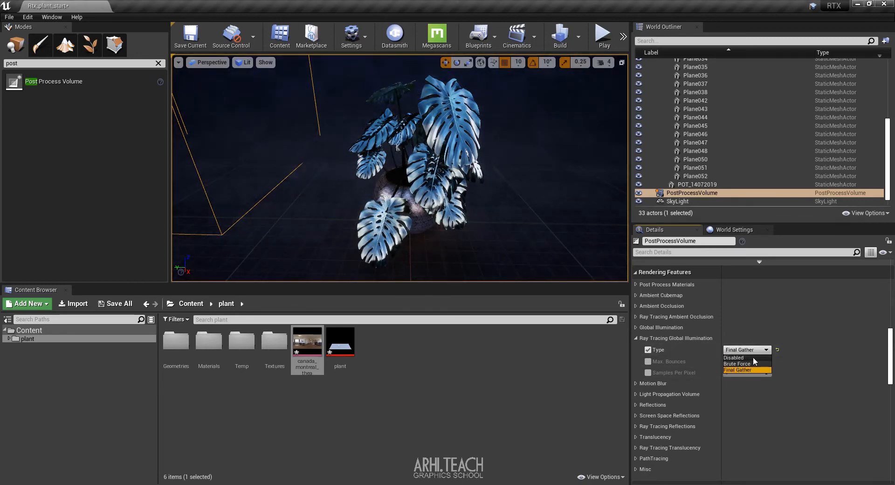
pyautogui.click(747, 369)
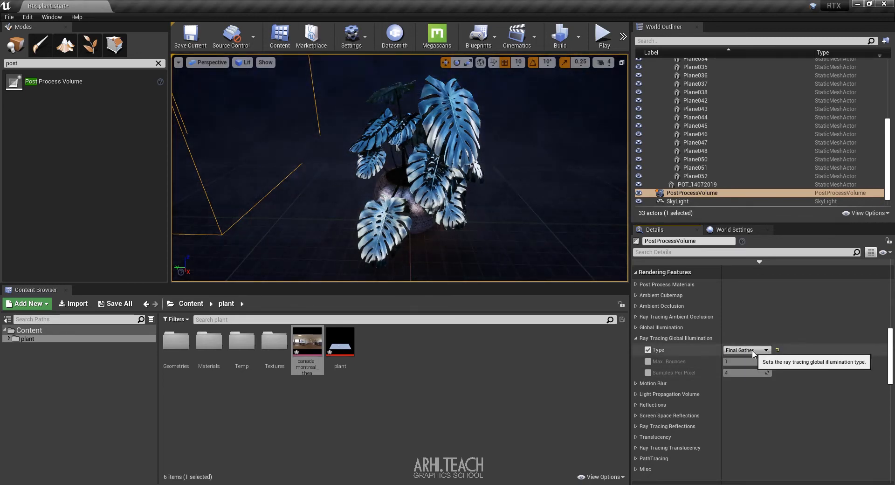
pyautogui.click(648, 362)
pyautogui.click(649, 373)
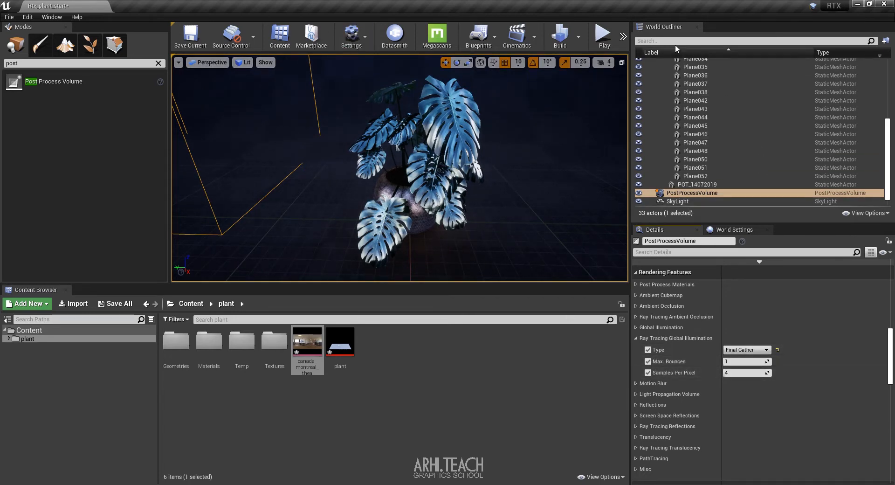
# Set the SkyLight's intensity to 5 cd/m2 and its cubemap resolution to 1024
pyautogui.scroll(5, 751, 144)
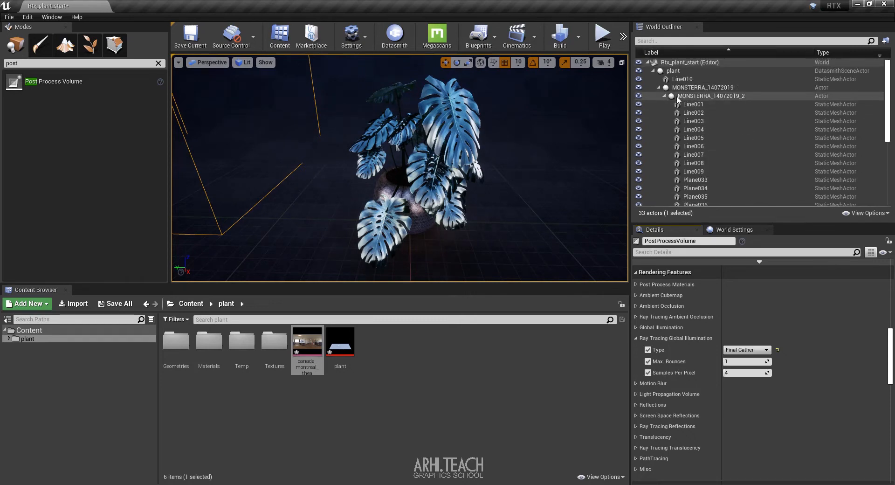
pyautogui.click(653, 70)
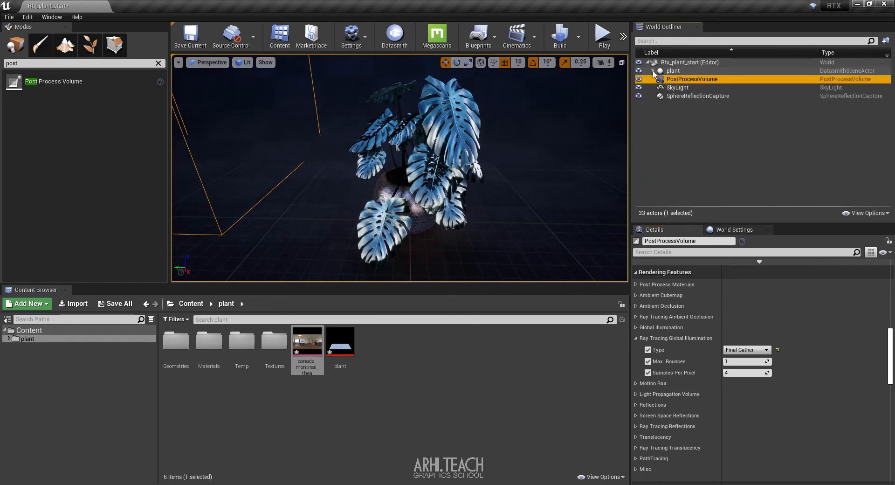
pyautogui.click(681, 95)
pyautogui.click(680, 87)
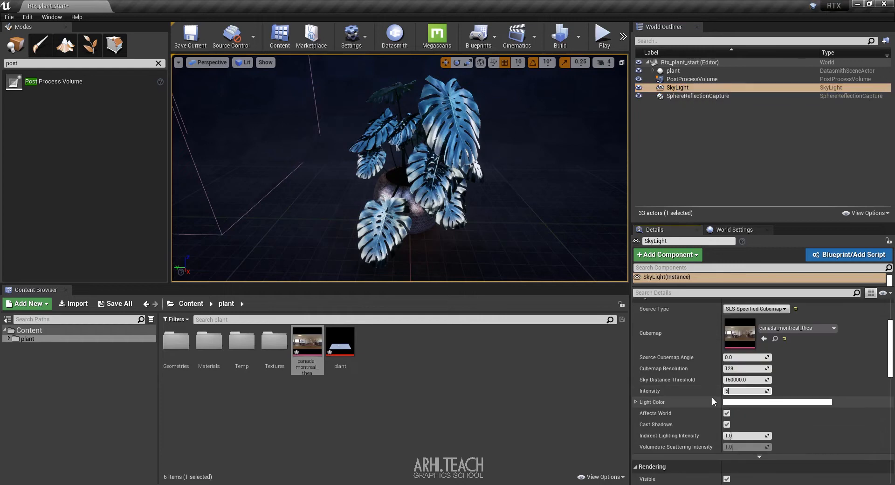
pyautogui.press('Return')
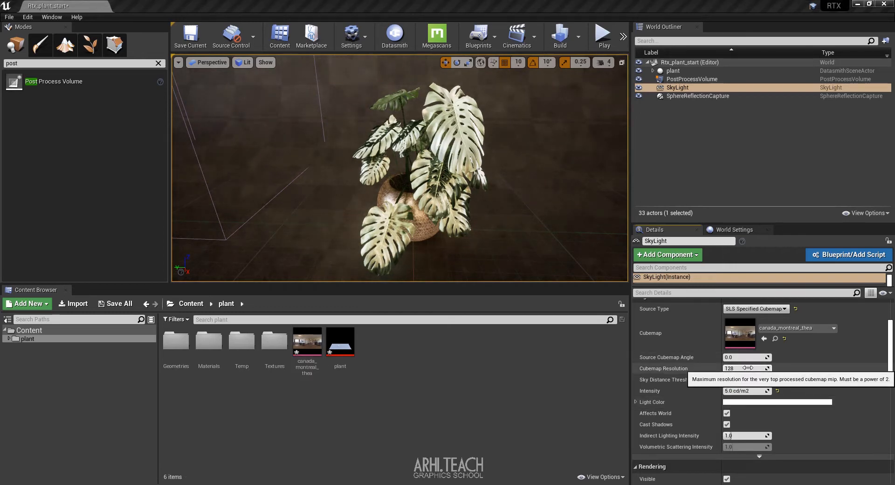
pyautogui.click(748, 369)
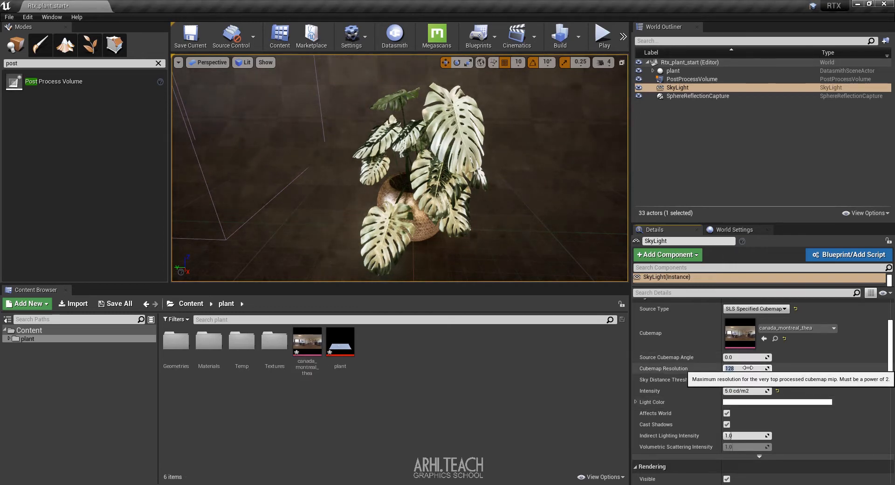
pyautogui.write('1024')
pyautogui.press('Return')
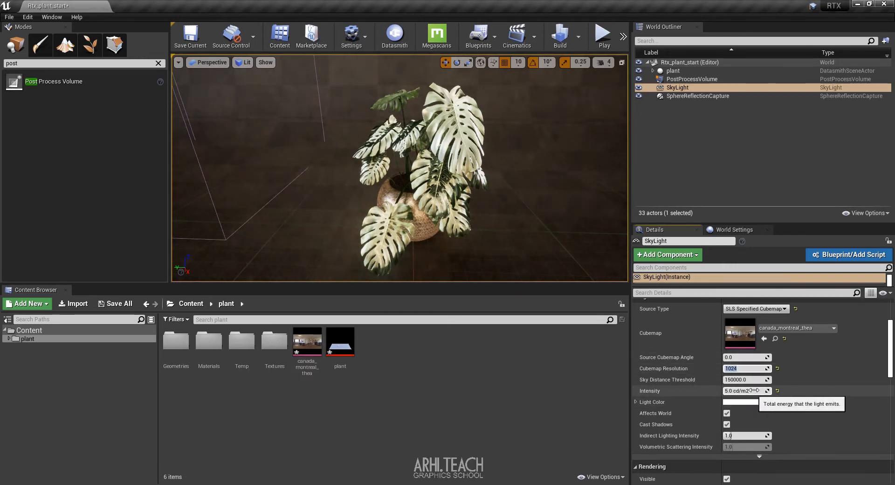
# Try source cubemap angles of 30, 50 and 150 on the SkyLight and settle on 230
pyautogui.click(752, 357)
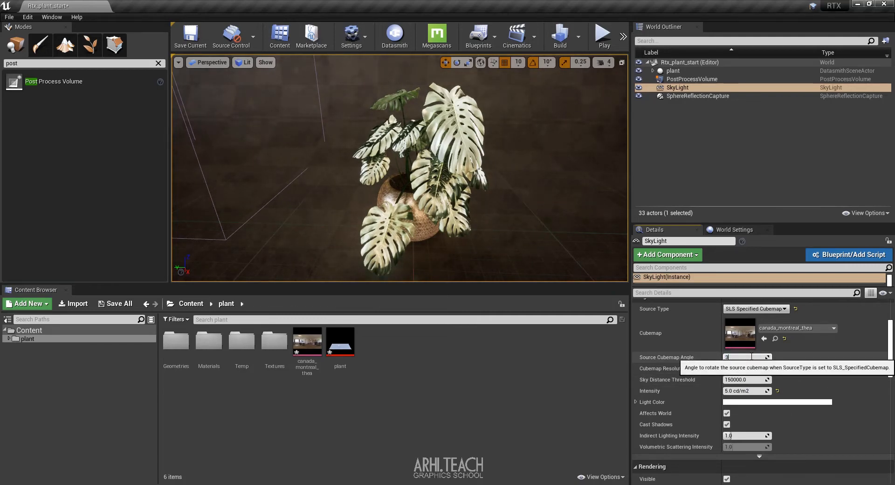
pyautogui.write('30')
pyautogui.press('Return')
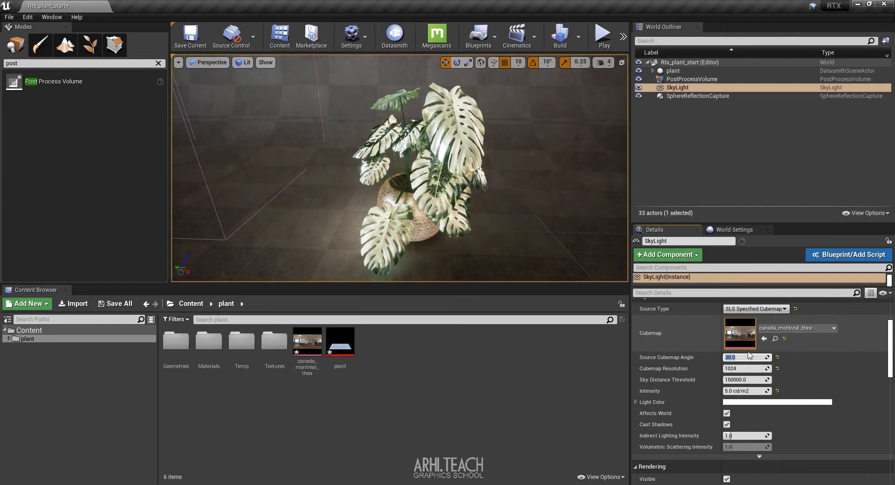
pyautogui.write('50')
pyautogui.press('Return')
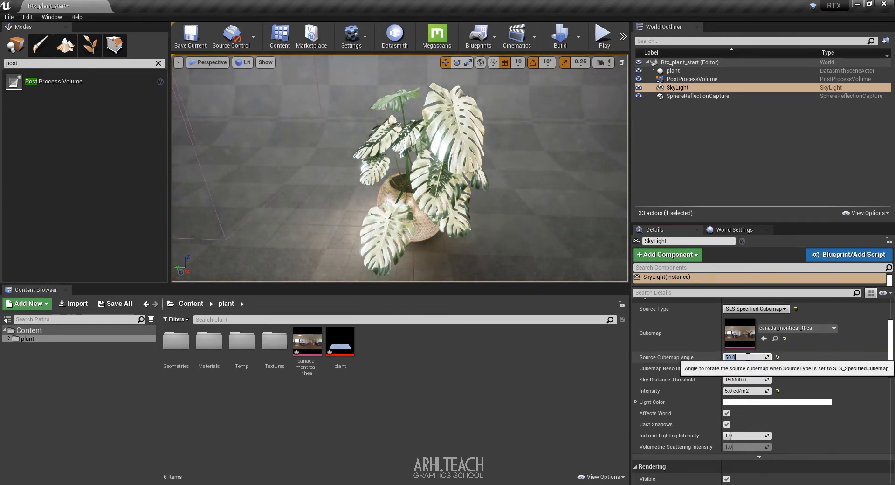
pyautogui.write('150')
pyautogui.press('Return')
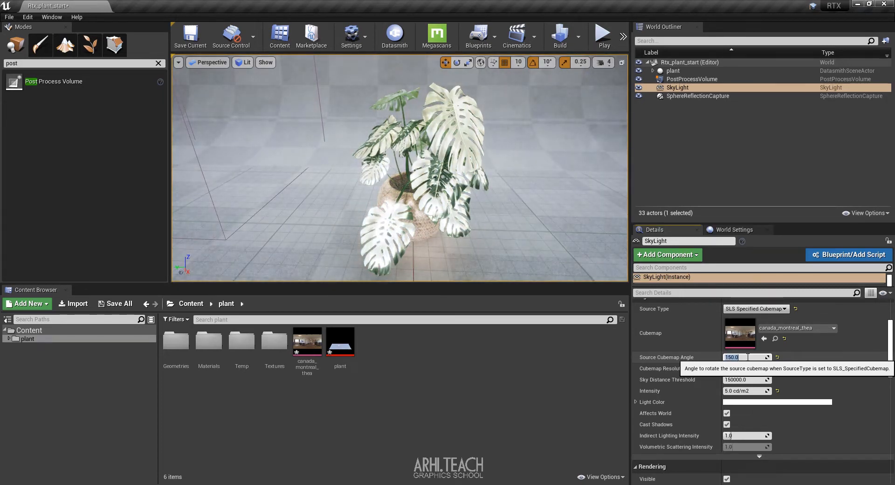
pyautogui.write('230')
pyautogui.press('Return')
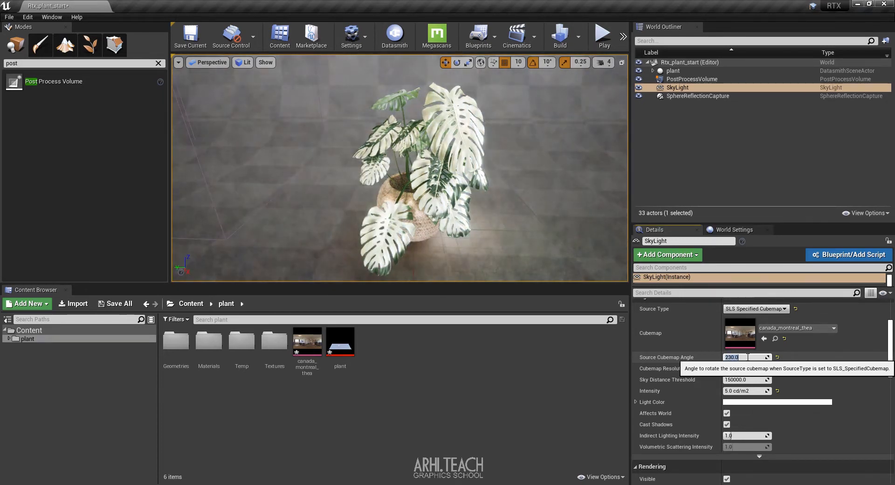
# Create a new material named back in the plant content folder and open it for editing
pyautogui.rightClick(421, 349)
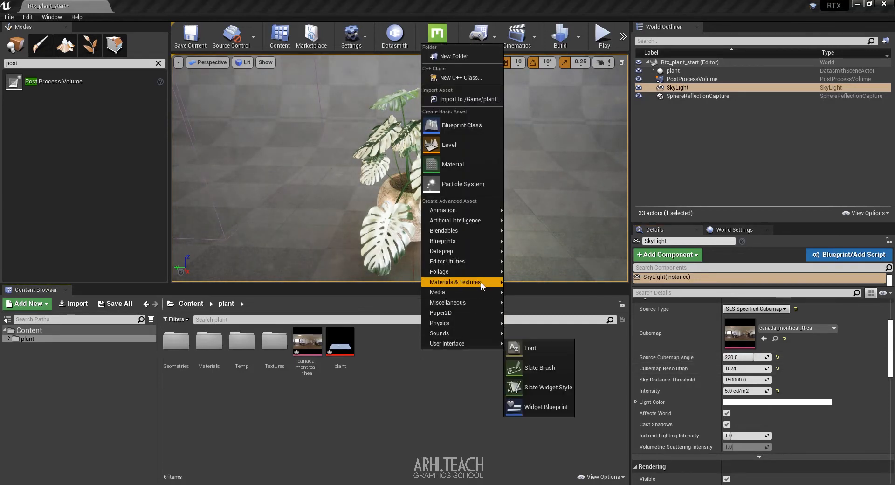
pyautogui.moveTo(485, 283)
pyautogui.click(551, 303)
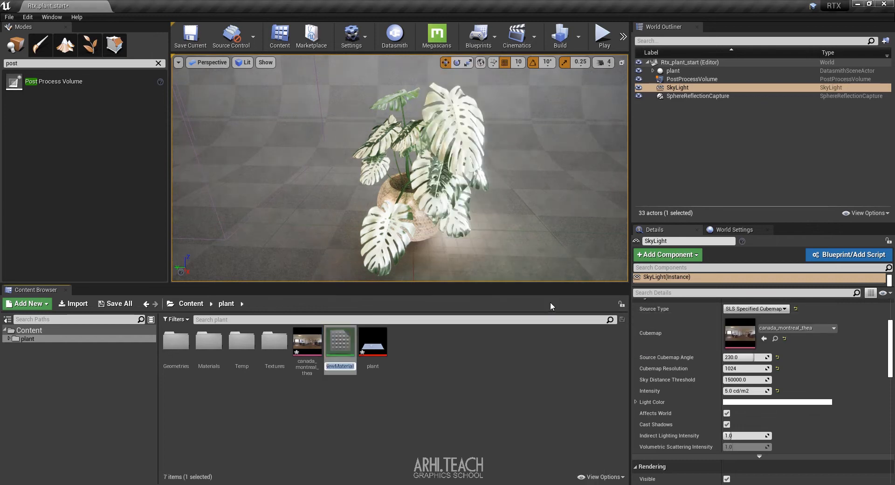
pyautogui.write('back')
pyautogui.press('Return')
pyautogui.press('Return')
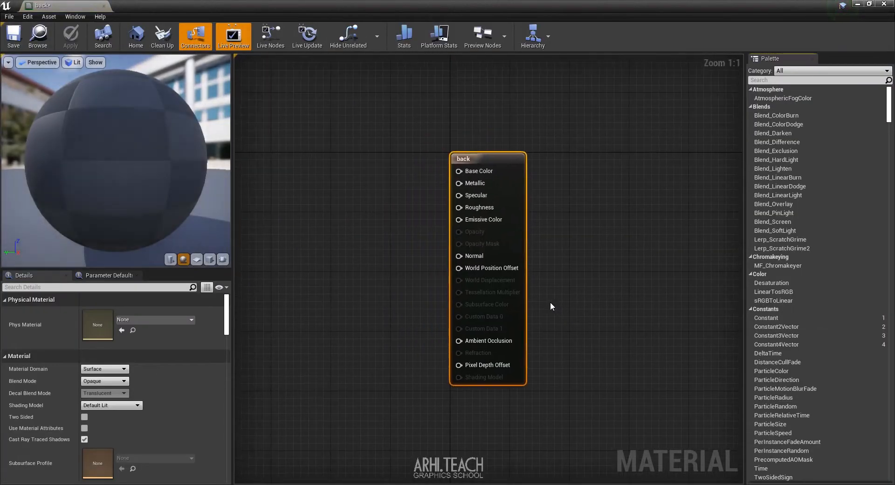
# Add a Constant node with value 0.05 and connect it to the back material's Base Color
pyautogui.click(373, 183)
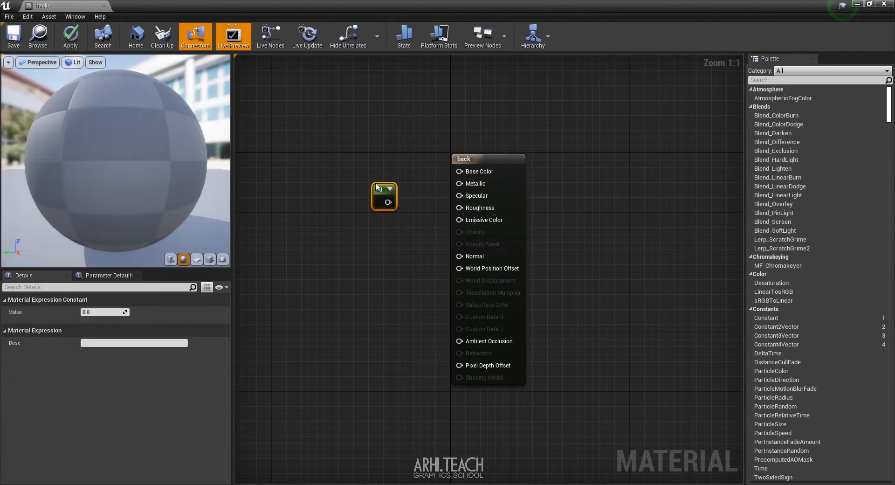
pyautogui.moveTo(378, 192); pyautogui.dragTo(459, 172)
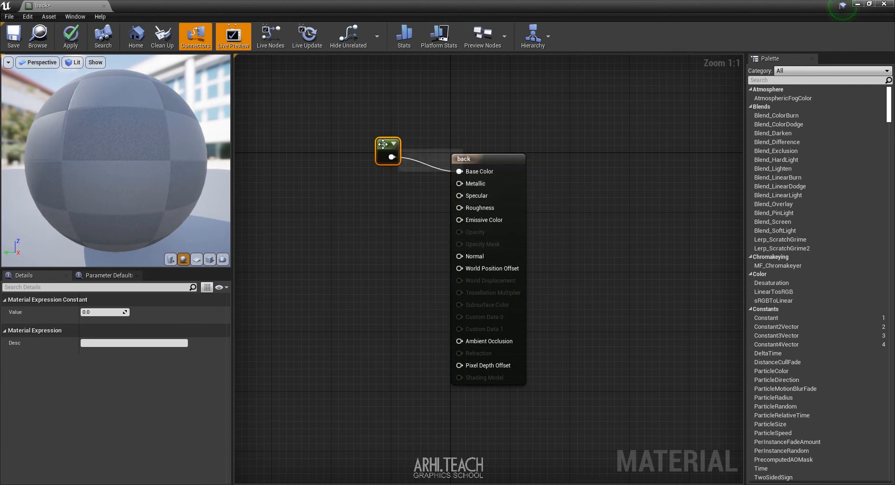
pyautogui.click(88, 312)
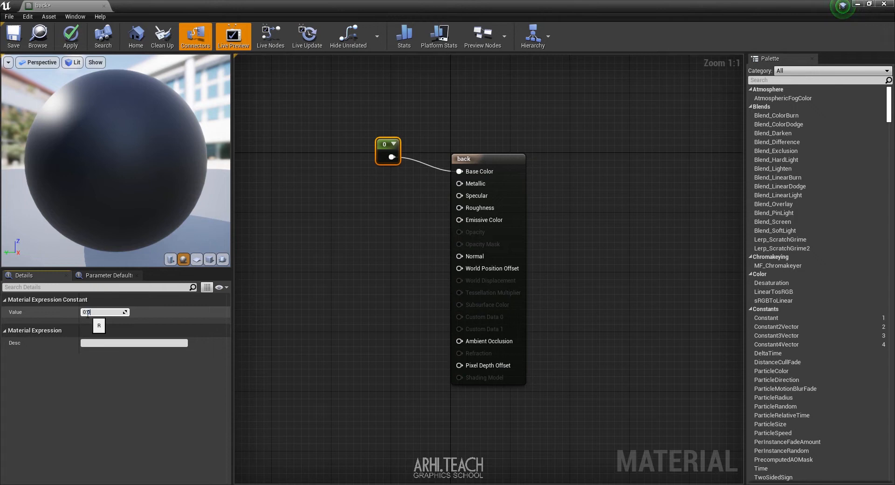
pyautogui.press('Return')
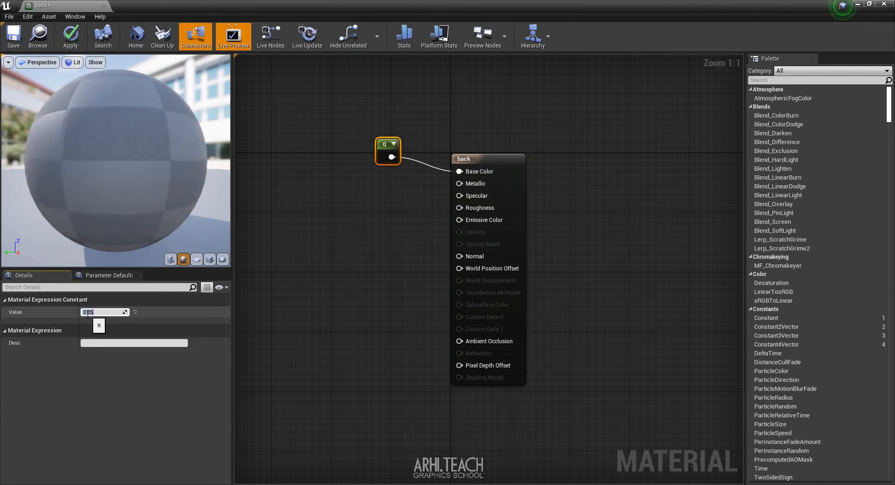
# Add a second Constant node with value 1 and connect it to the back material's Roughness
pyautogui.click(375, 220)
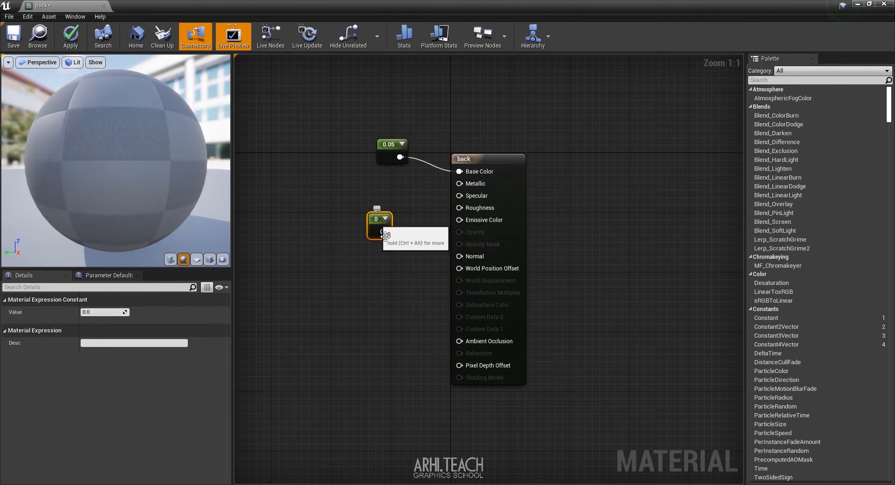
pyautogui.moveTo(383, 232); pyautogui.dragTo(459, 207)
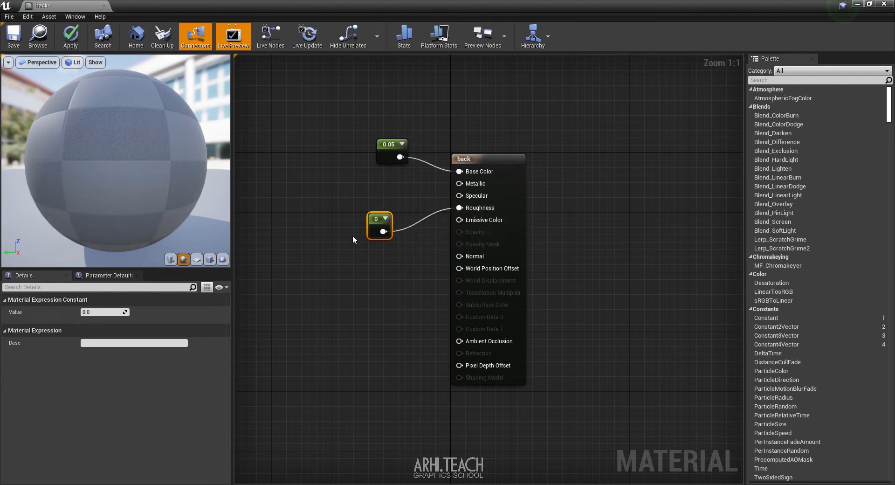
pyautogui.click(98, 312)
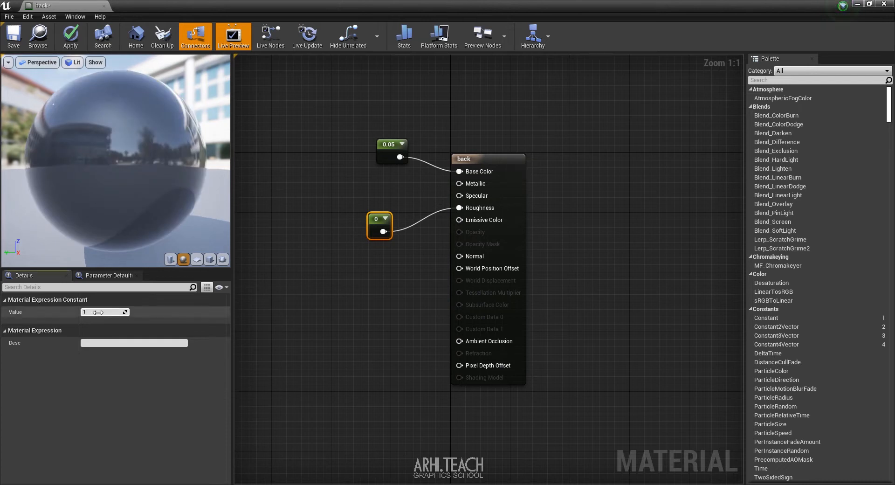
pyautogui.write('1')
pyautogui.press('Return')
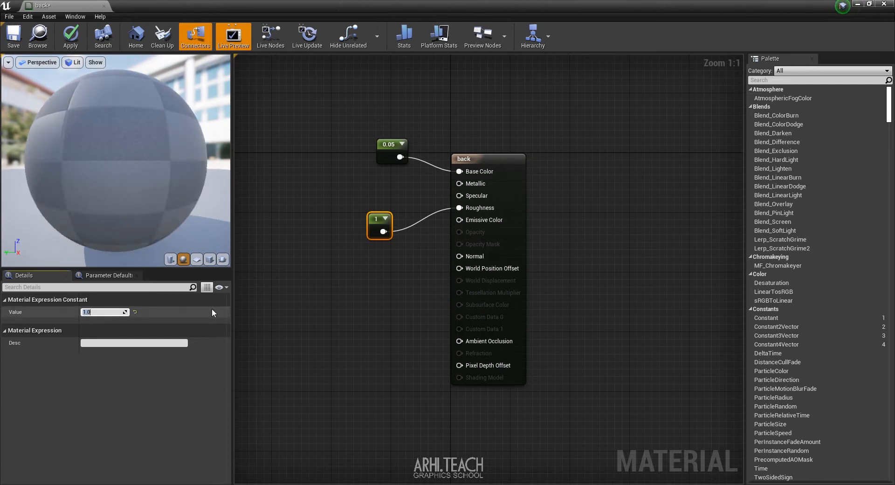
# Save the back material, return to the Rtx_plant_start level and apply the material to the backdrop behind the plant
pyautogui.click(14, 35)
pyautogui.click(103, 5)
pyautogui.moveTo(160, 8); pyautogui.dragTo(154, 6)
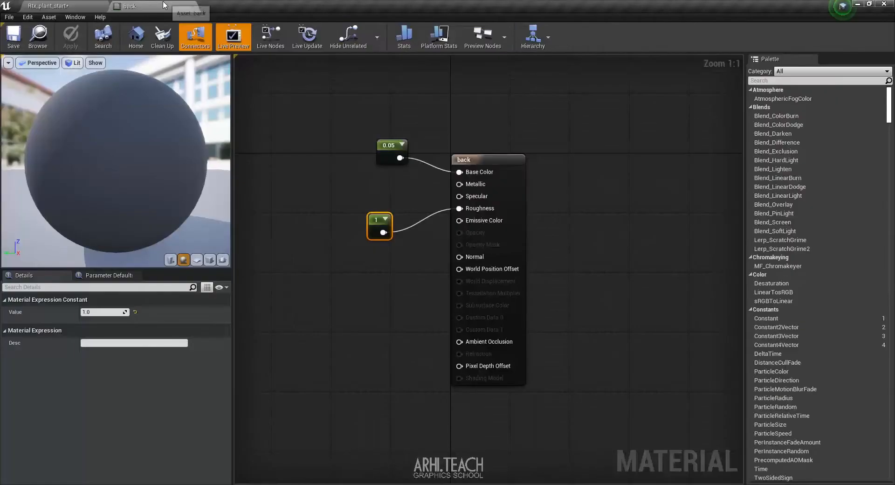
pyautogui.click(64, 5)
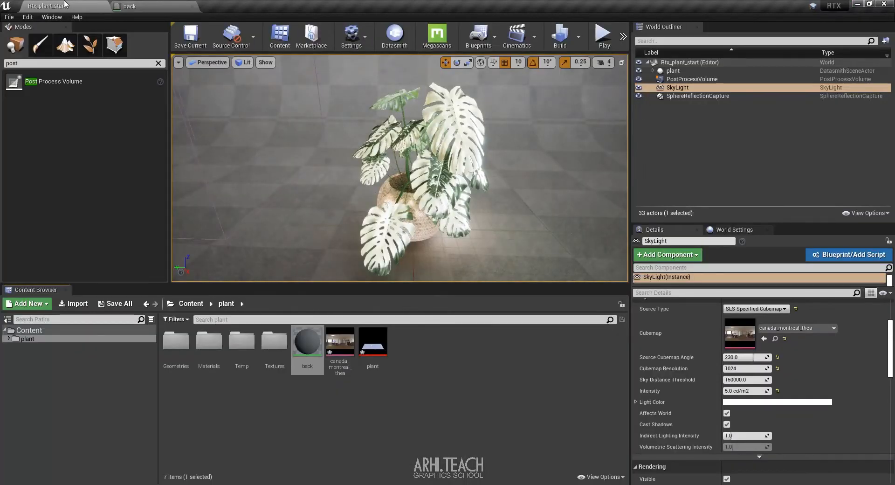
pyautogui.moveTo(308, 349); pyautogui.dragTo(302, 173)
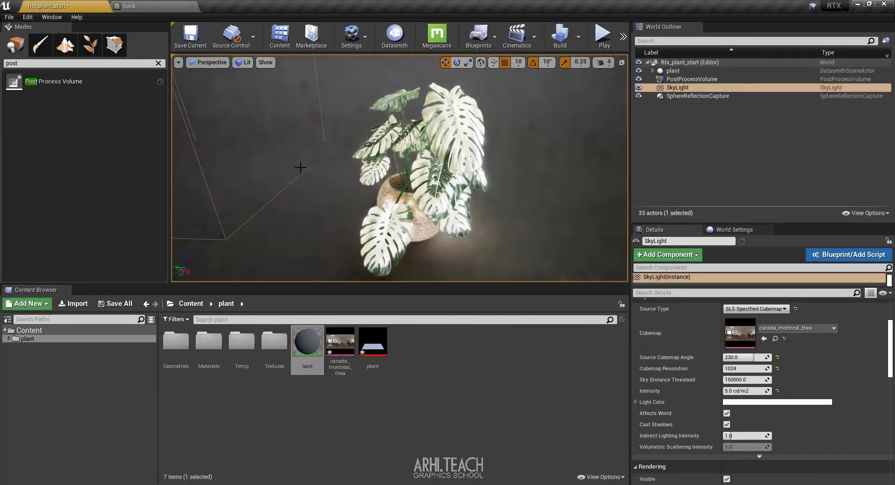
# Place a Rect Light beside the plant, rotate it -90° to face the plant and move it farther out to the side
pyautogui.click(39, 62)
pyautogui.write('light')
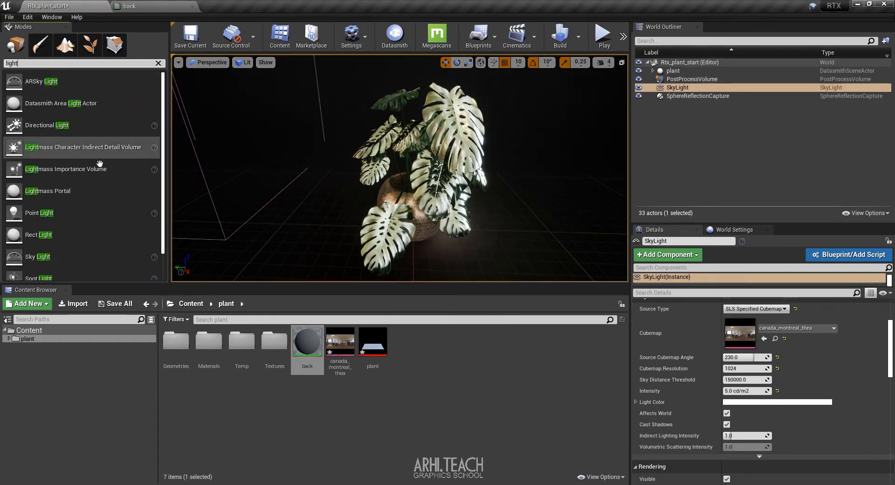
pyautogui.scroll(-1, 131, 176)
pyautogui.moveTo(301, 174); pyautogui.dragTo(300, 178)
pyautogui.press('e')
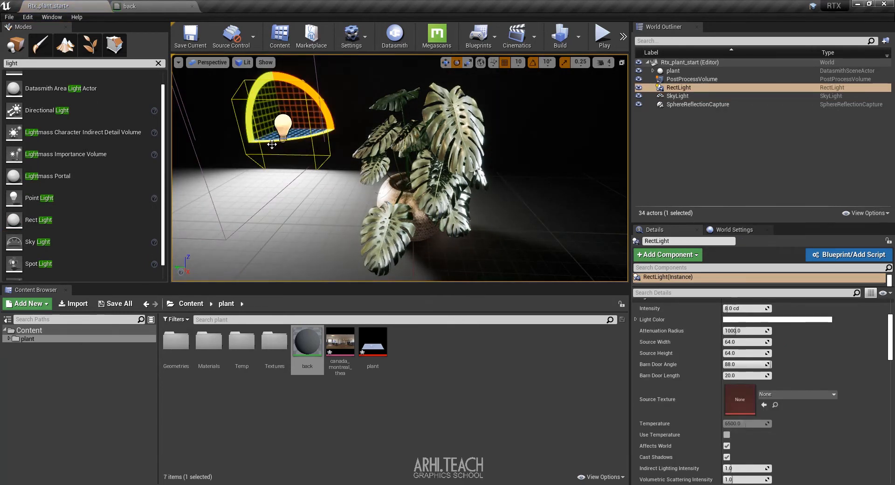
pyautogui.moveTo(272, 143); pyautogui.dragTo(342, 135)
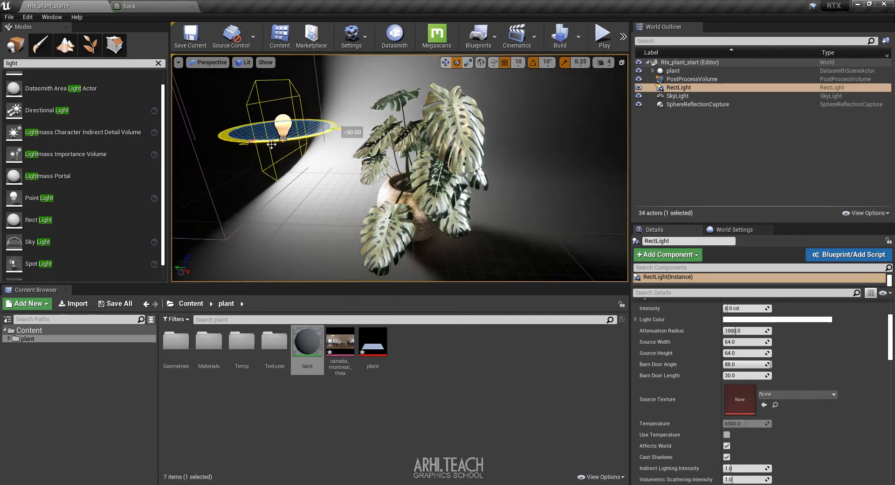
pyautogui.press('w')
pyautogui.moveTo(266, 131); pyautogui.dragTo(189, 159)
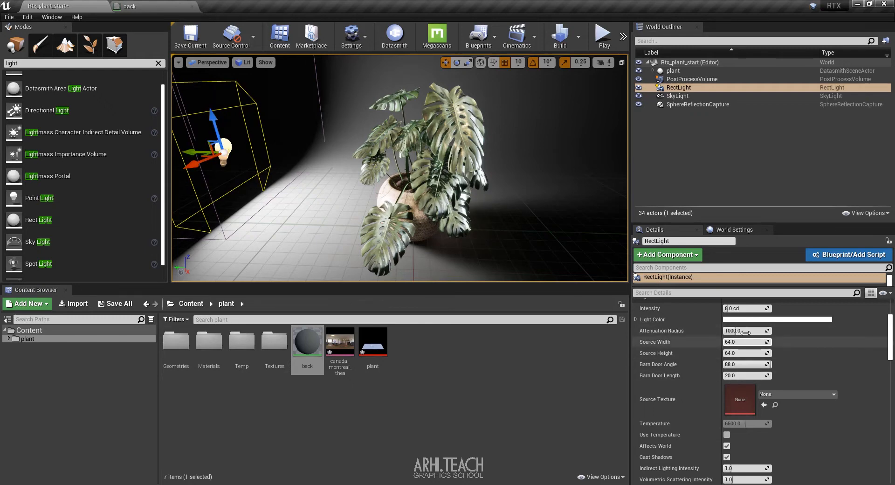
# Enable Use Temperature on the rect light and set its temperature to 3000
pyautogui.scroll(1, 811, 377)
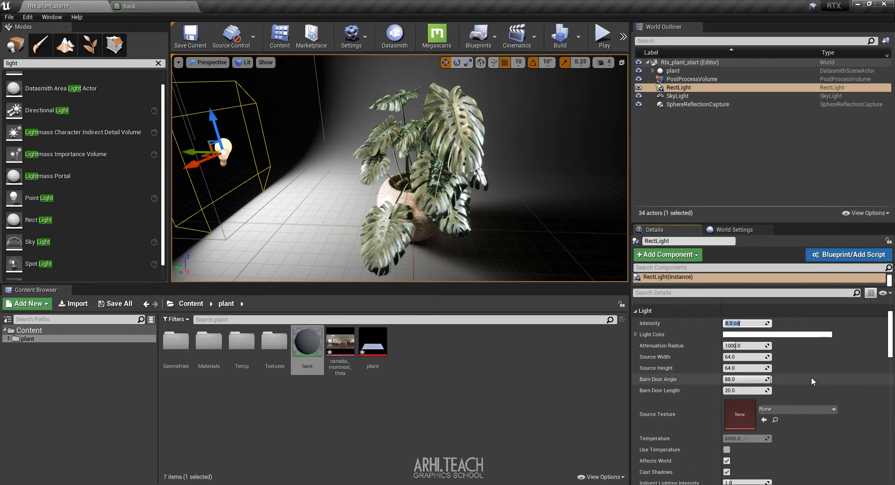
pyautogui.scroll(-3, 807, 386)
pyautogui.click(727, 405)
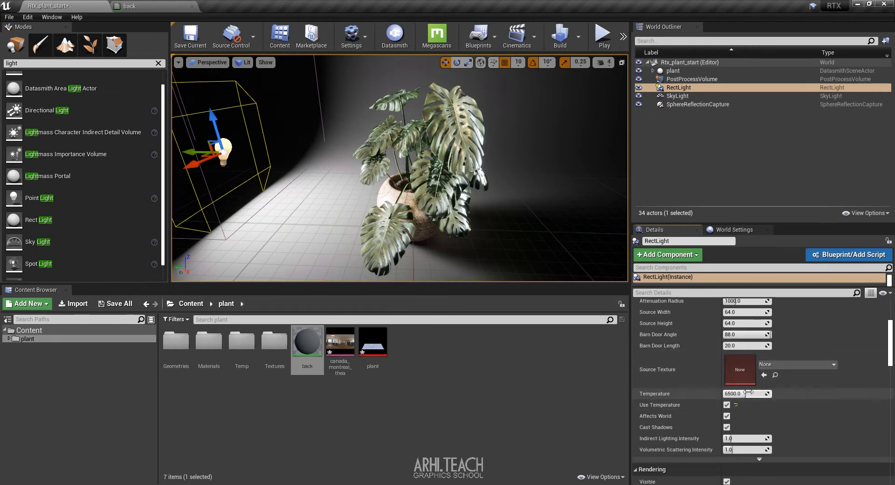
pyautogui.click(748, 393)
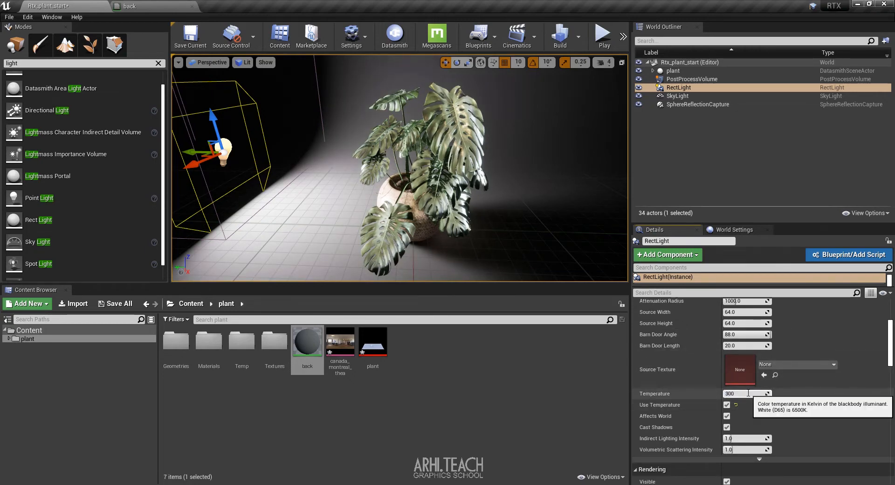
pyautogui.press('Return')
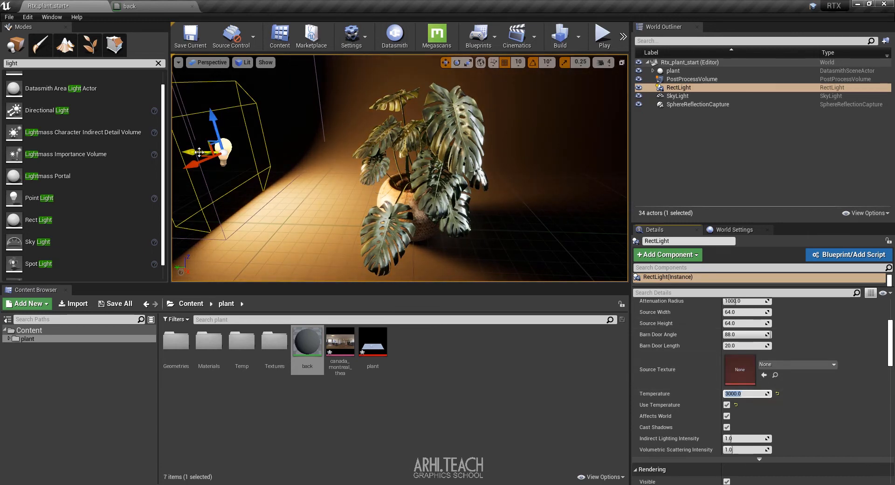
# Duplicate the warm rect light to the opposite side of the plant and rotate the copy to face the plant
pyautogui.keyDown('alt'); pyautogui.moveTo(199, 152); pyautogui.dragTo(176, 169); pyautogui.keyUp('alt')
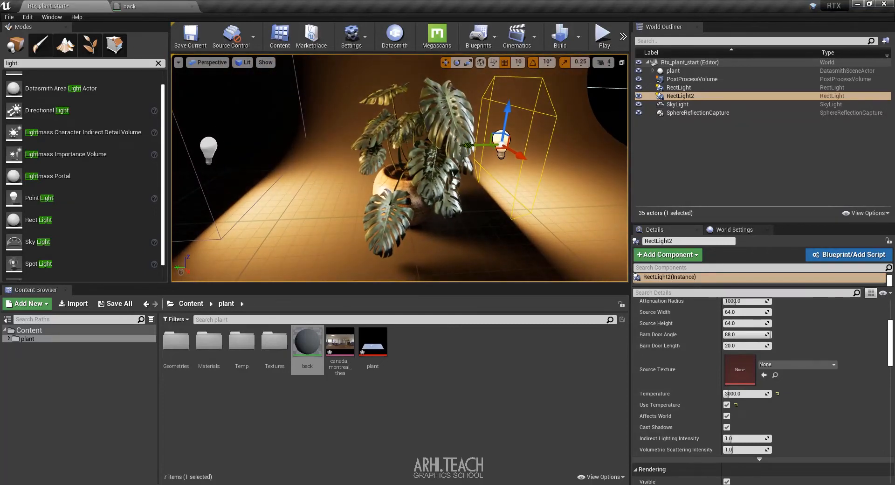
pyautogui.moveTo(476, 144); pyautogui.dragTo(498, 144)
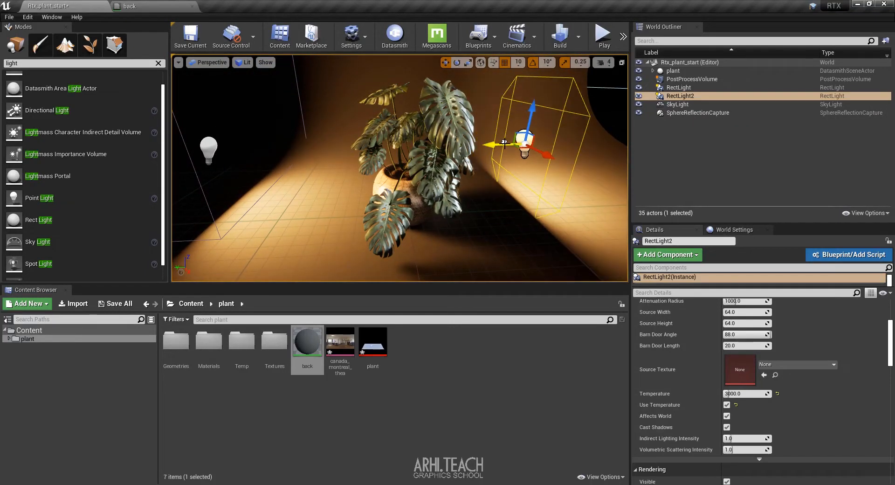
pyautogui.press('e')
pyautogui.moveTo(565, 164); pyautogui.dragTo(523, 157)
# Set the second rect light's intensity to 5 cd and its temperature to 15000
pyautogui.scroll(3, 796, 344)
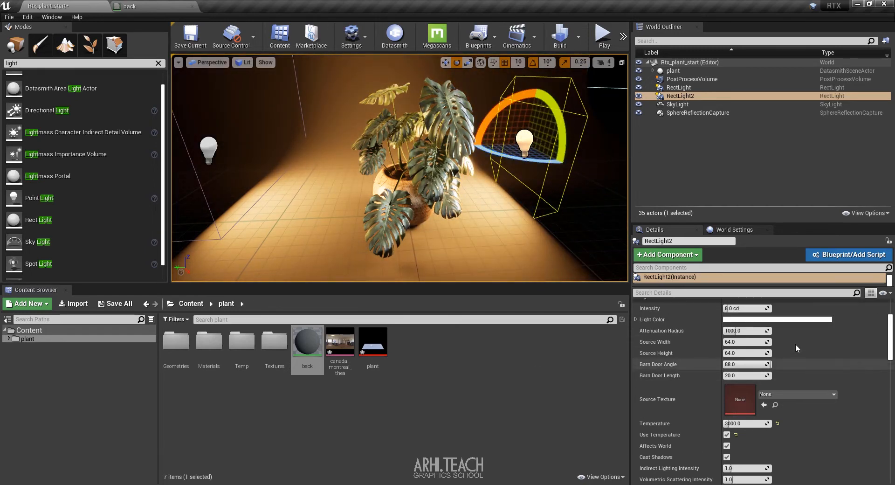
pyautogui.click(755, 337)
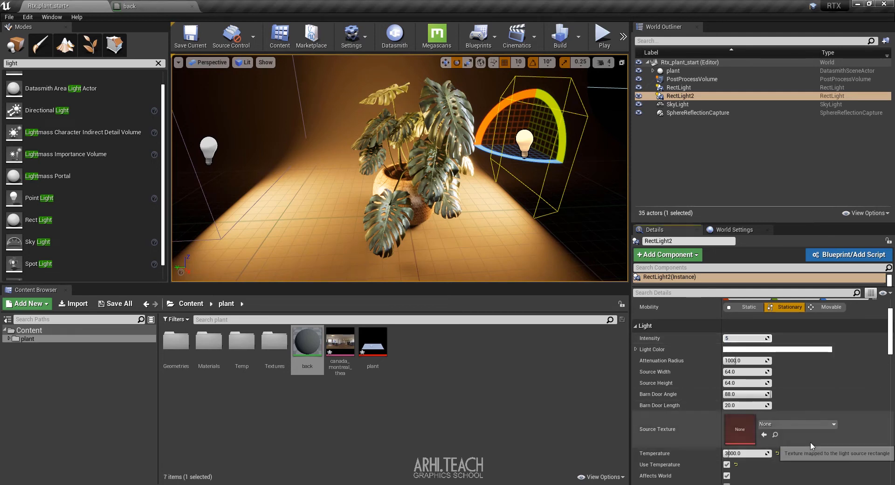
pyautogui.scroll(-1, 811, 441)
pyautogui.click(754, 439)
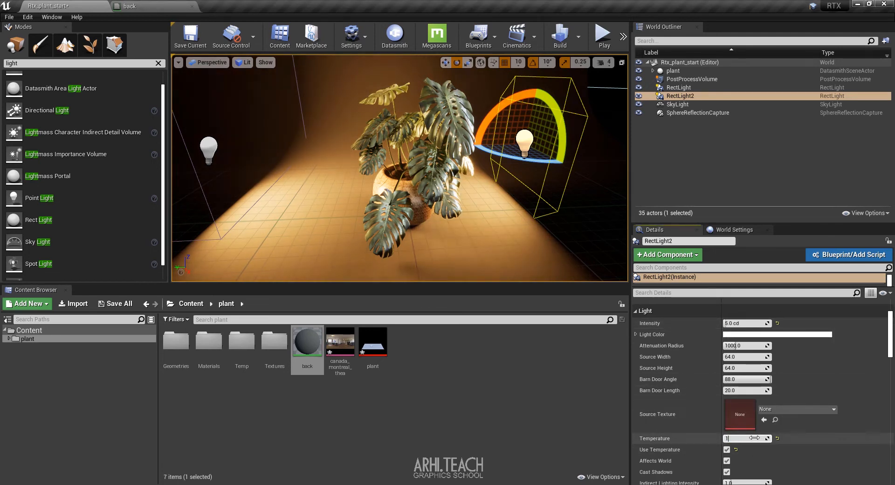
pyautogui.press('Return')
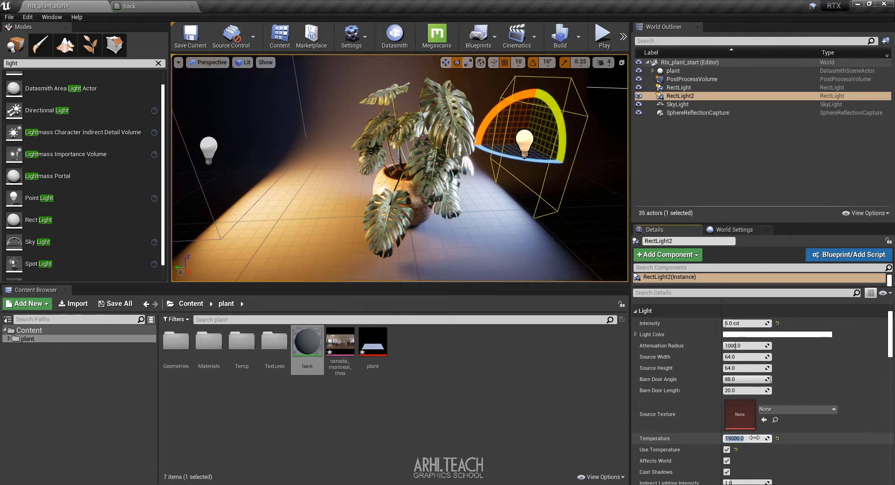
# Move the second rect light farther away from the plant along its side
pyautogui.click(510, 147)
pyautogui.press('w')
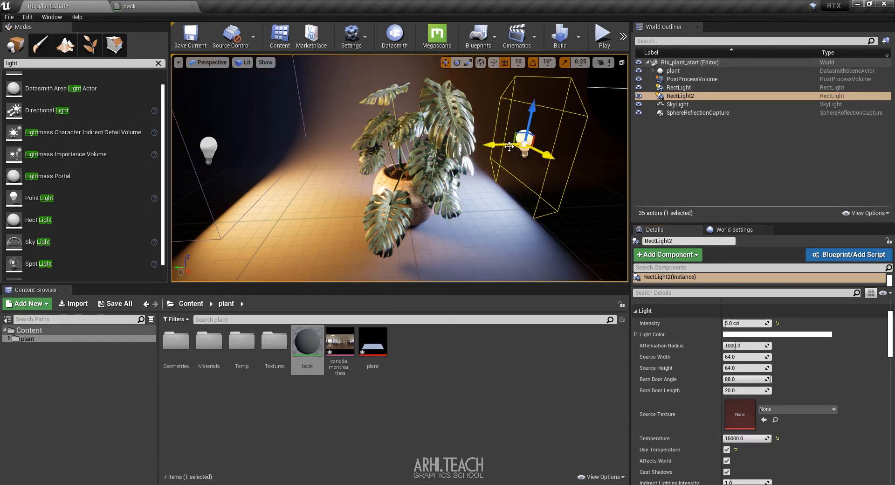
pyautogui.moveTo(502, 144); pyautogui.dragTo(567, 142)
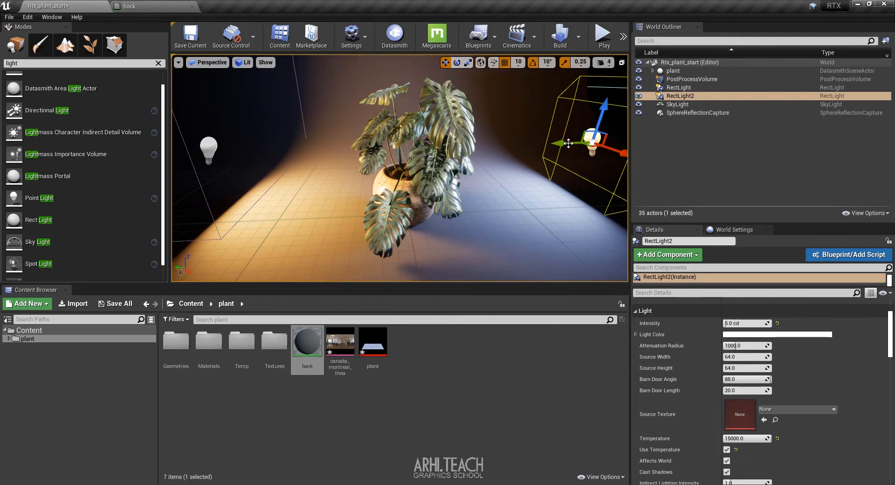
# Duplicate the cool rect light toward the plant, rotate the copy to point downward and raise it above the leaves
pyautogui.moveTo(568, 143); pyautogui.dragTo(449, 163)
pyautogui.press('e')
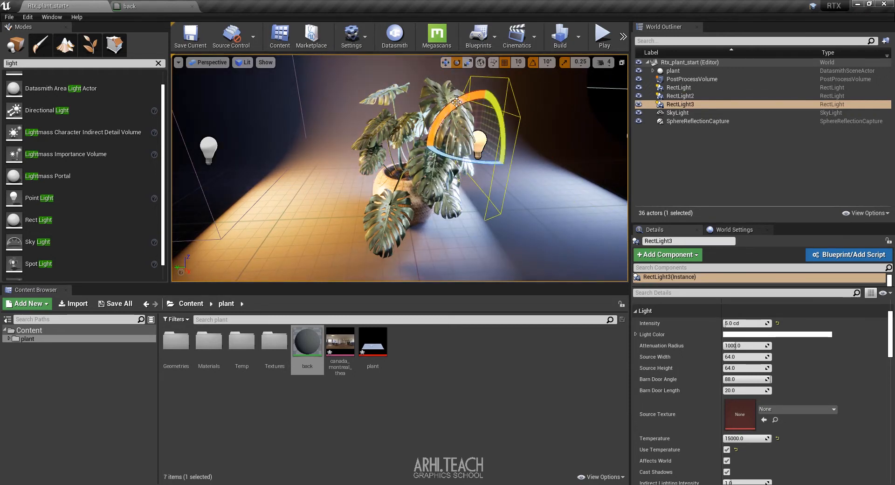
pyautogui.moveTo(485, 90); pyautogui.dragTo(411, 149)
pyautogui.press('w')
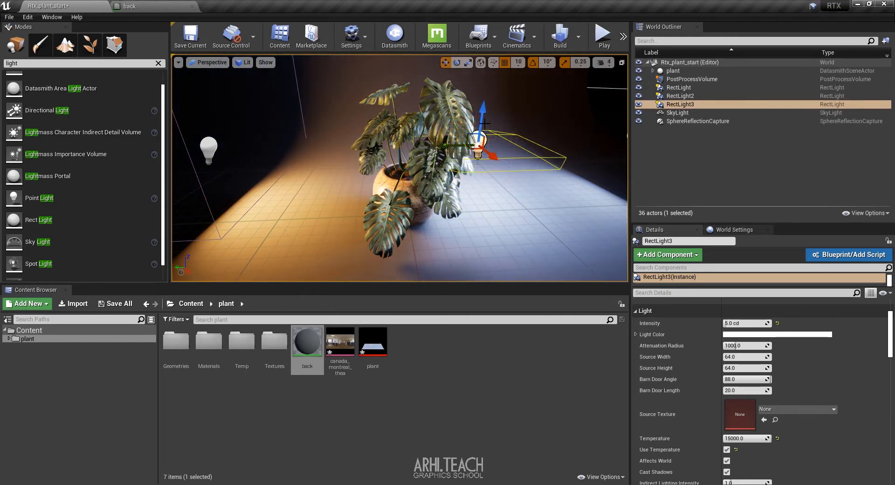
pyautogui.moveTo(481, 122); pyautogui.dragTo(458, 81)
# Lower the viewport camera speed to 2 and reposition the third rect light high above the plant
pyautogui.moveTo(400, 168)
pyautogui.mouseDown(button='right')
pyautogui.moveTo(396, 156)
pyautogui.moveTo(383, 163)
pyautogui.moveTo(404, 171)
pyautogui.moveTo(396, 166)
pyautogui.mouseUp(button='right')
pyautogui.press('w')
pyautogui.press('s')
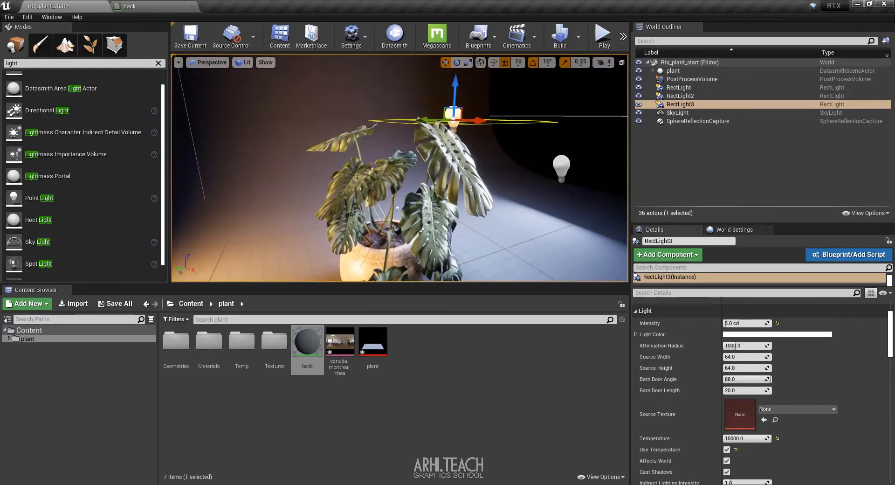
pyautogui.click(605, 62)
pyautogui.click(611, 84)
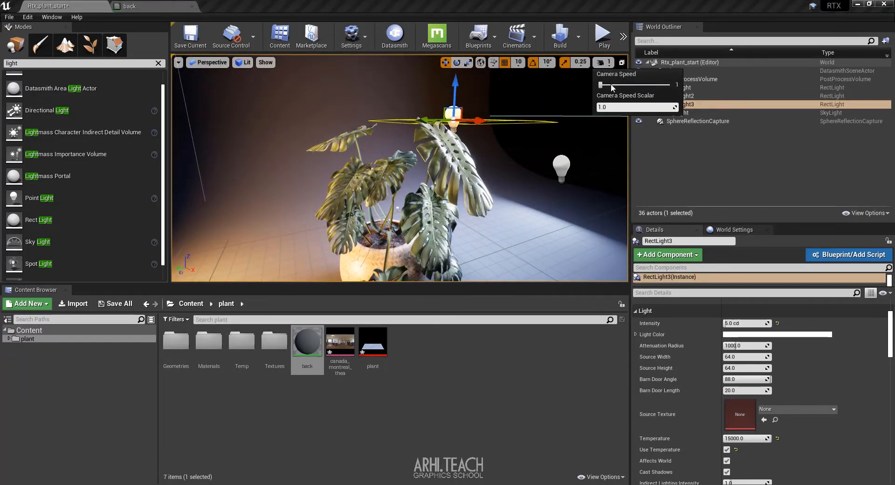
pyautogui.moveTo(475, 161); pyautogui.dragTo(420, 186, button='right')
pyautogui.press('a')
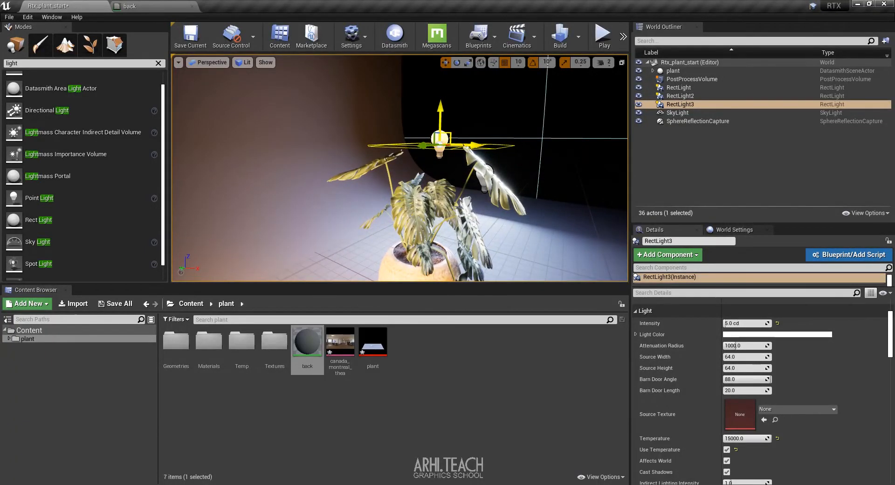
pyautogui.moveTo(443, 138); pyautogui.dragTo(337, 121)
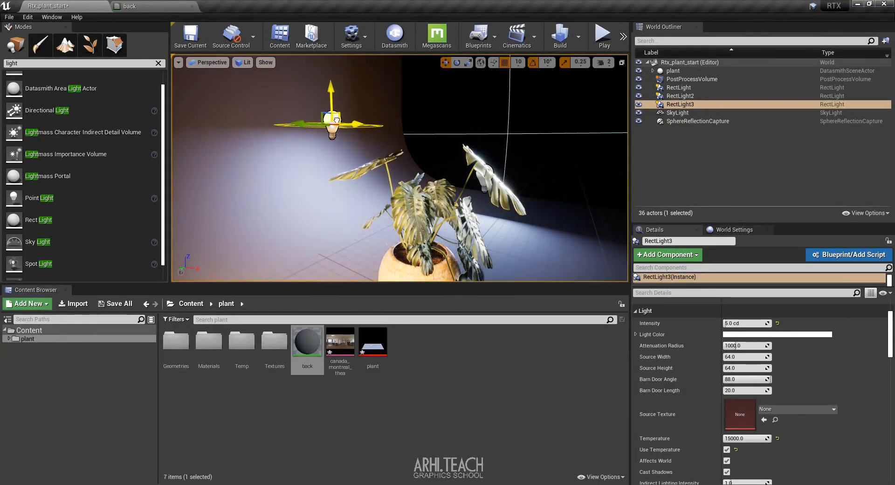
pyautogui.moveTo(337, 120); pyautogui.dragTo(363, 88, button='right')
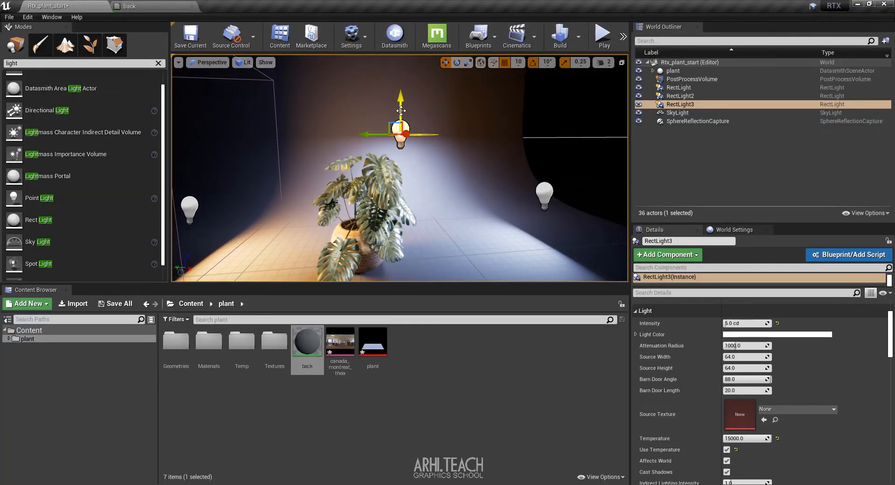
pyautogui.moveTo(401, 110); pyautogui.dragTo(344, 91)
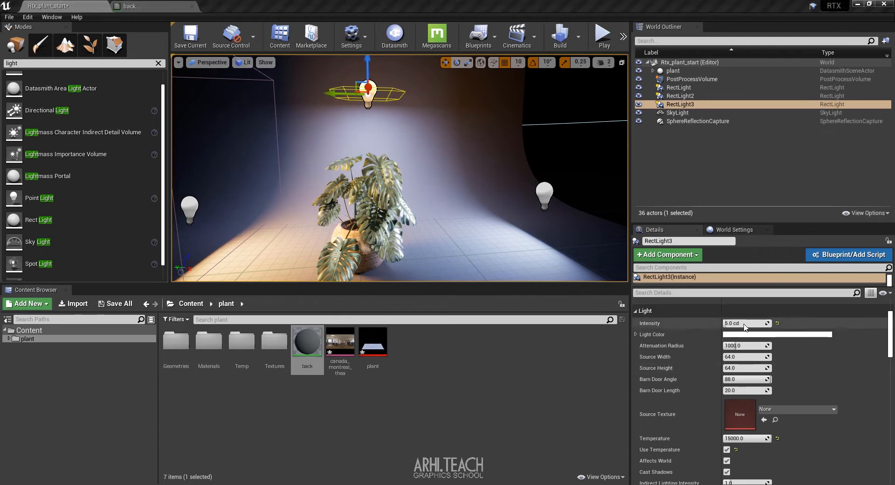
# Set the overhead rect light's intensity to 10 cd and its temperature to 6500
pyautogui.click(743, 323)
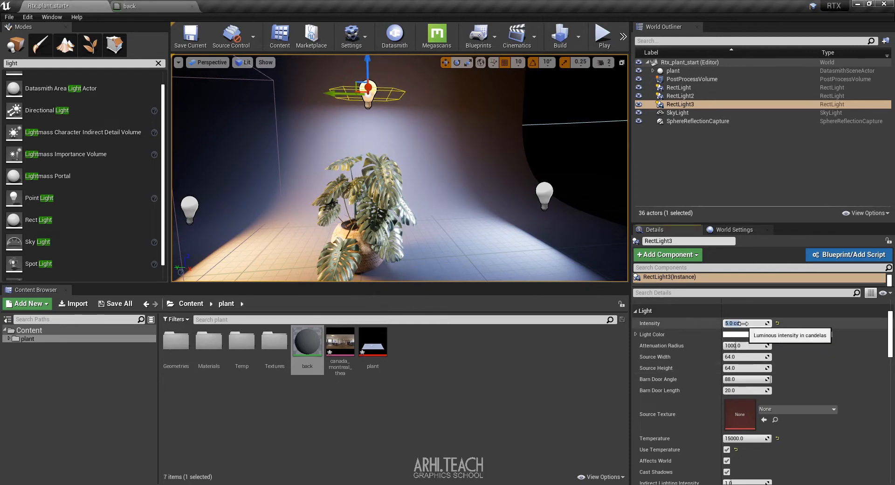
pyautogui.press('Return')
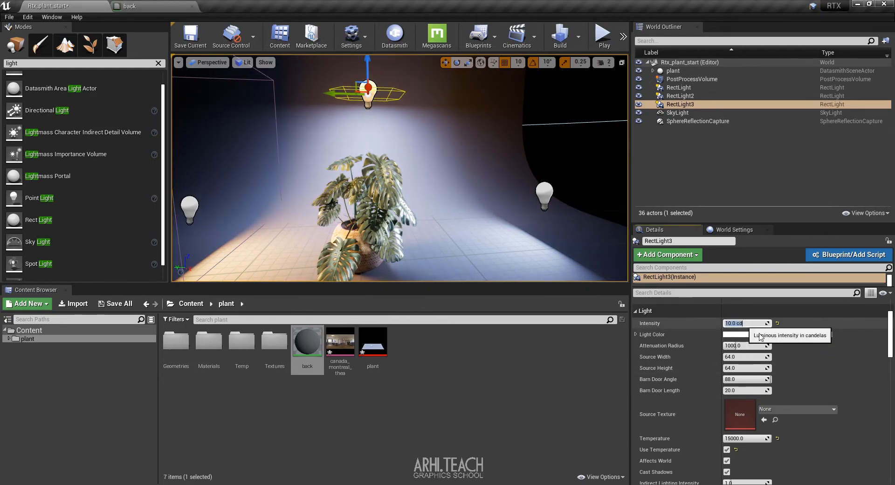
pyautogui.click(743, 439)
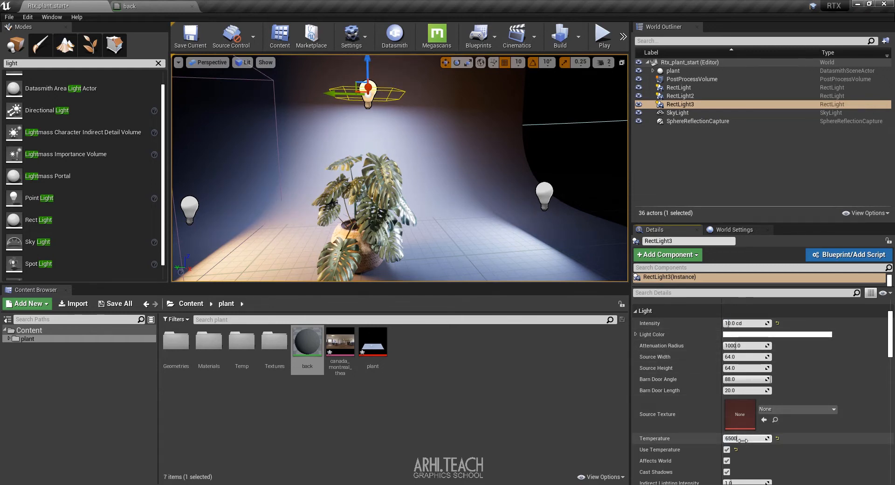
pyautogui.press('Return')
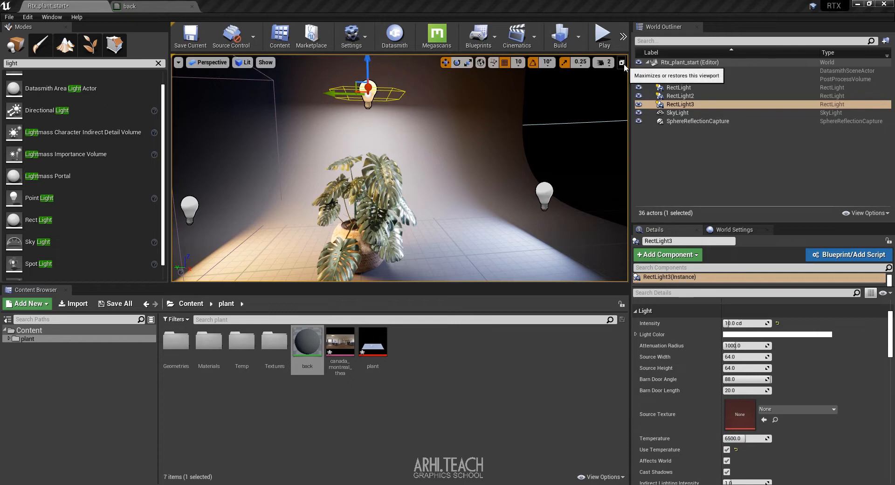
# Switch to the four-view layout, frame the scene from above and place a Cine Camera Actor in front of the plant
pyautogui.click(622, 63)
pyautogui.scroll(-4, 491, 224)
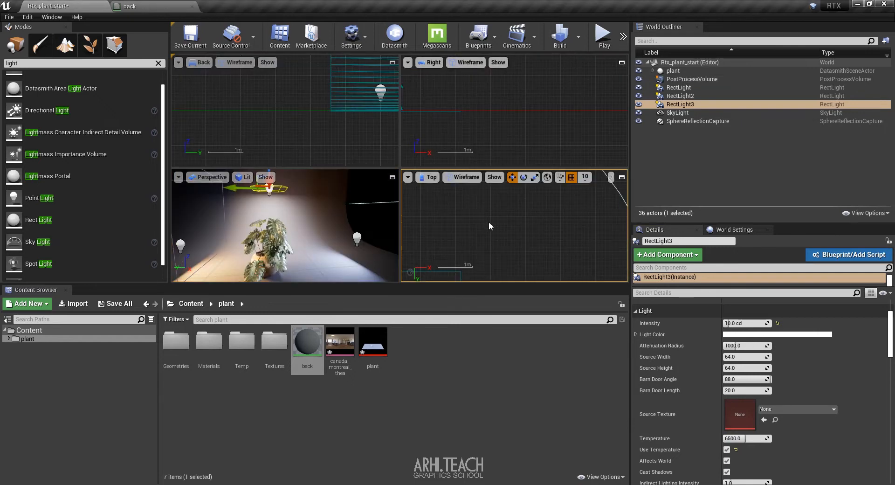
pyautogui.press('f')
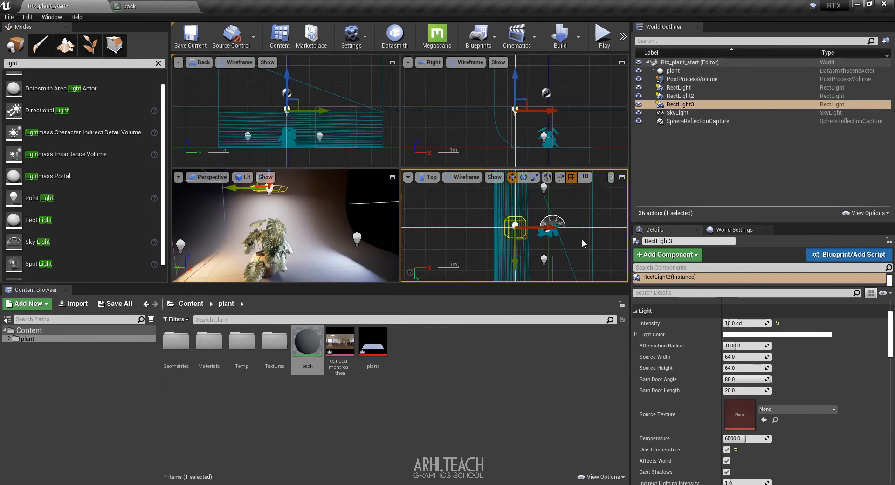
pyautogui.moveTo(571, 223); pyautogui.dragTo(520, 221)
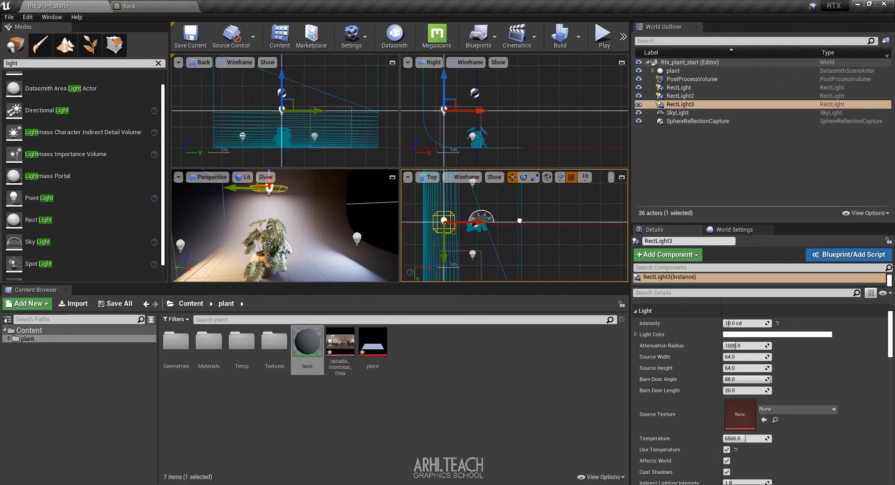
pyautogui.click(41, 64)
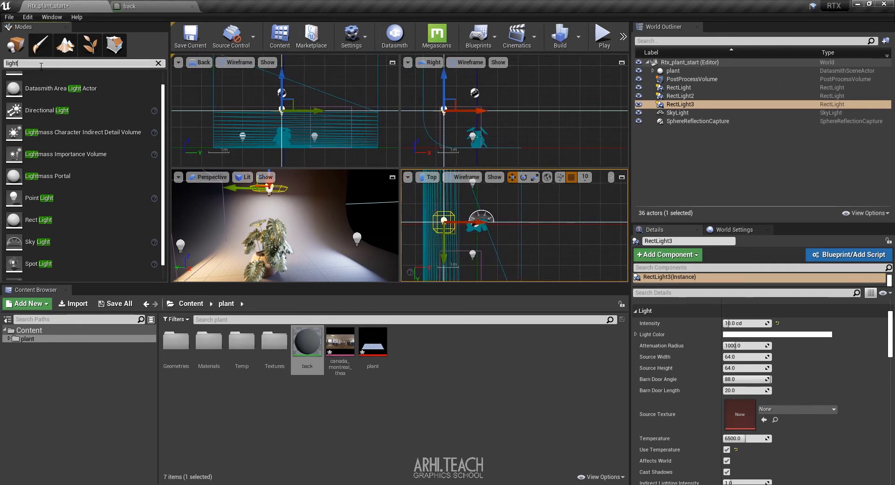
pyautogui.write('cin')
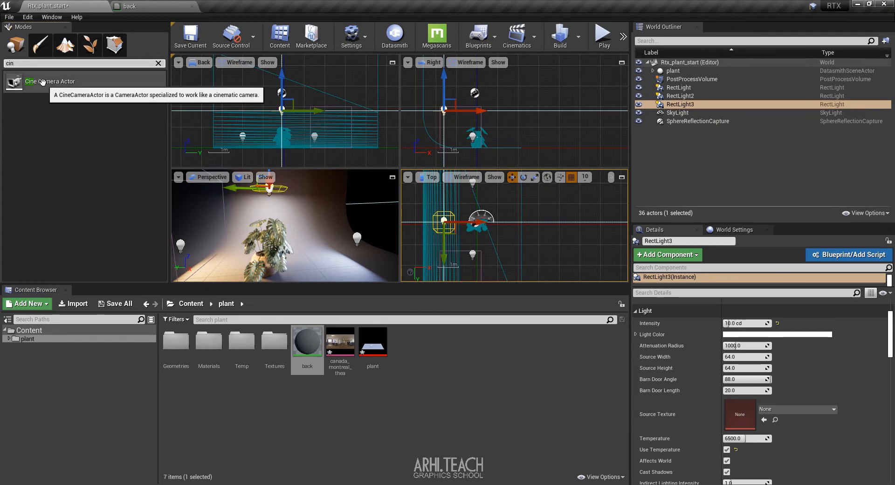
pyautogui.moveTo(42, 83); pyautogui.dragTo(556, 222)
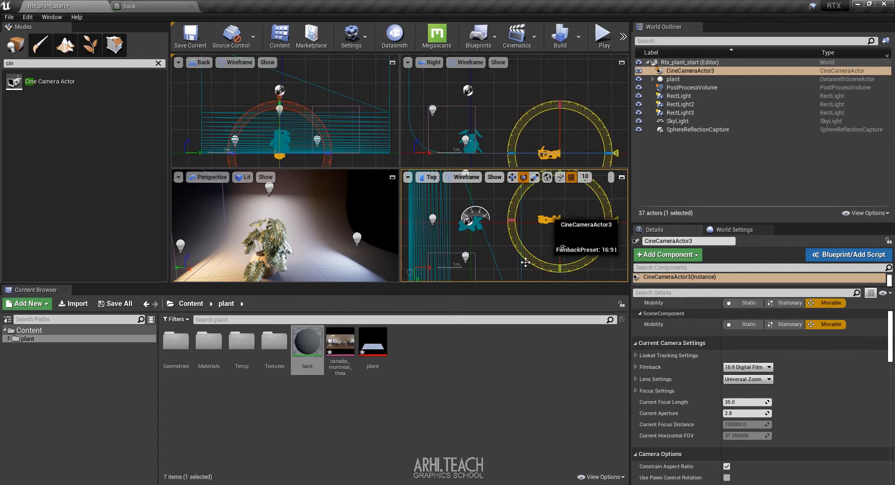
# Rotate the cine camera to face the plant and move it in line with the pot at a suitable distance
pyautogui.moveTo(527, 257); pyautogui.dragTo(595, 212)
pyautogui.press('w')
pyautogui.moveTo(575, 223); pyautogui.dragTo(534, 215, button='right')
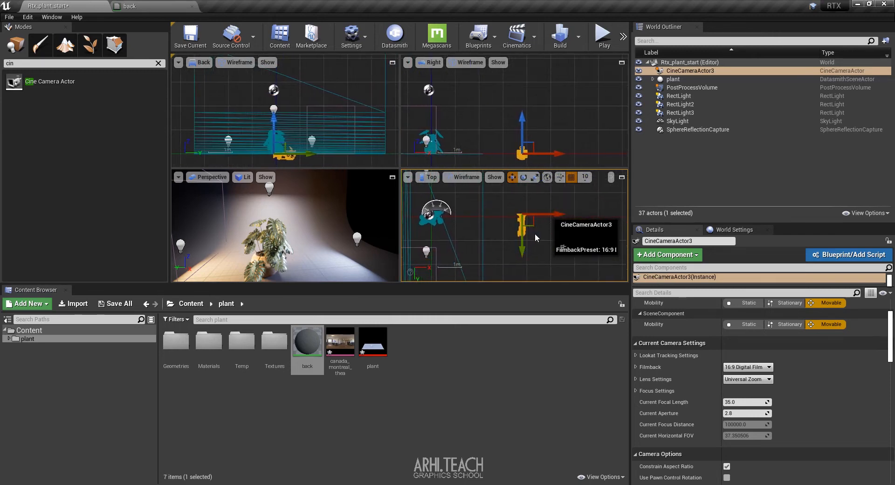
pyautogui.press('e')
pyautogui.moveTo(537, 258); pyautogui.dragTo(487, 267)
pyautogui.press('w')
pyautogui.moveTo(562, 215); pyautogui.dragTo(481, 211)
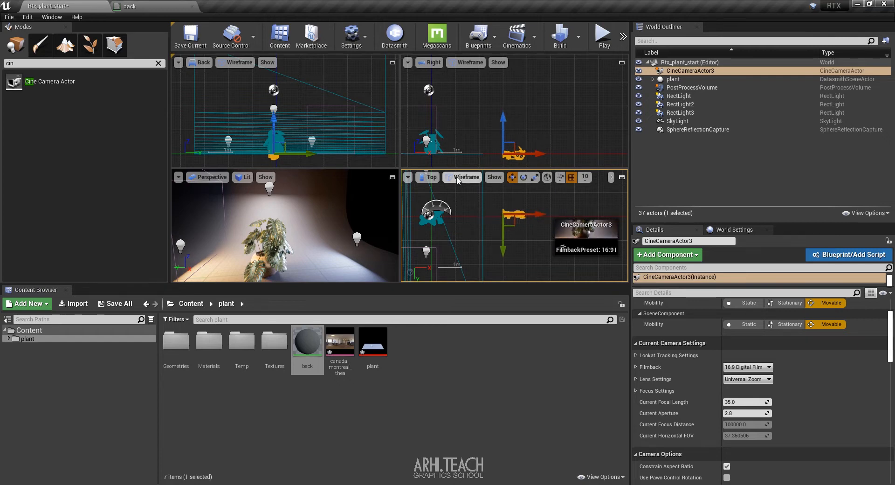
# Enlarge the top-view pane and make it pilot CineCameraActor3 in a lit perspective view with the exact camera view shown
pyautogui.click(432, 179)
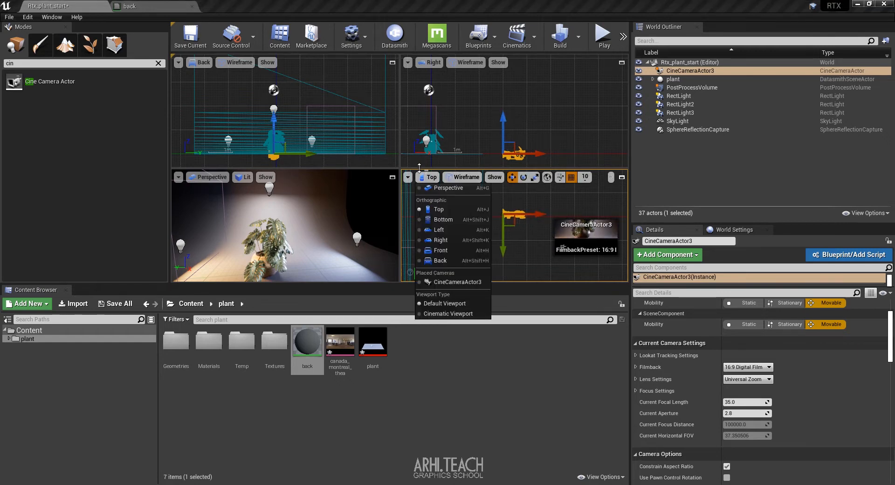
pyautogui.moveTo(419, 167); pyautogui.dragTo(456, 124)
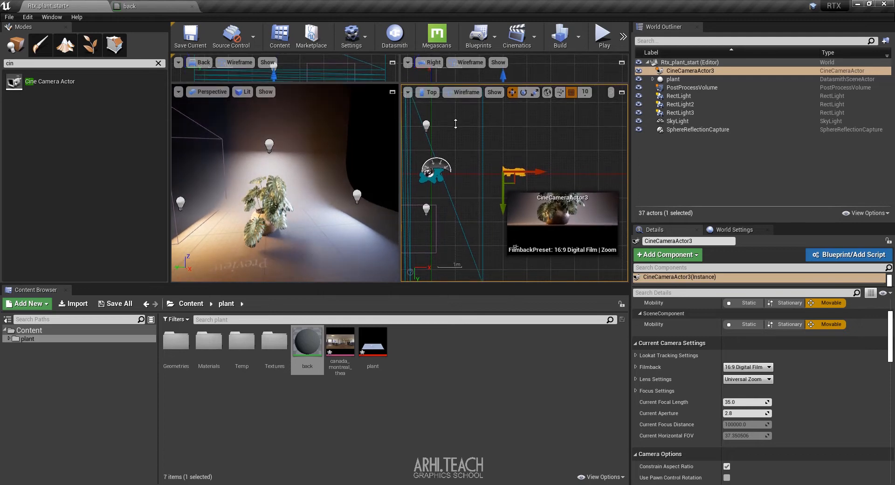
pyautogui.click(434, 93)
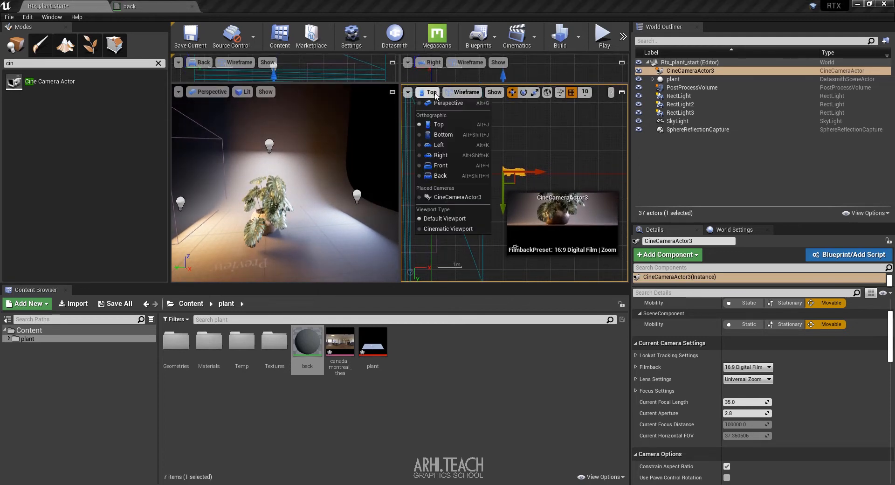
pyautogui.click(446, 197)
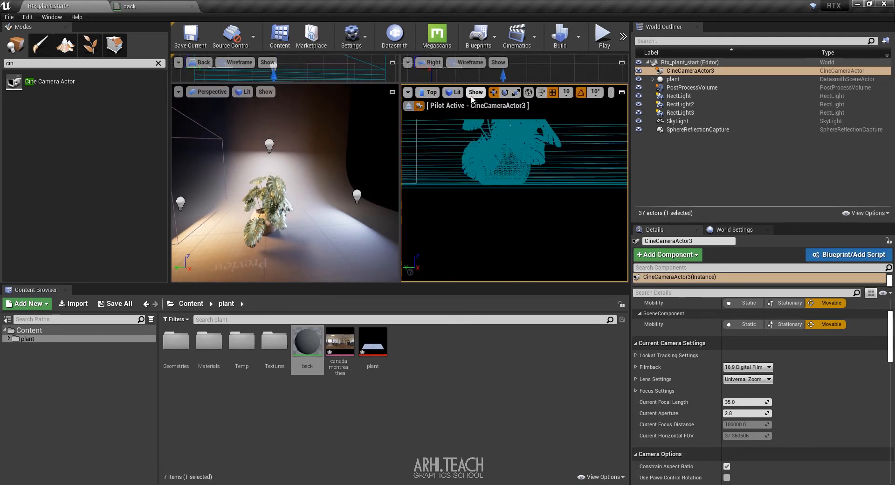
pyautogui.moveTo(399, 125); pyautogui.dragTo(328, 149)
pyautogui.click(357, 91)
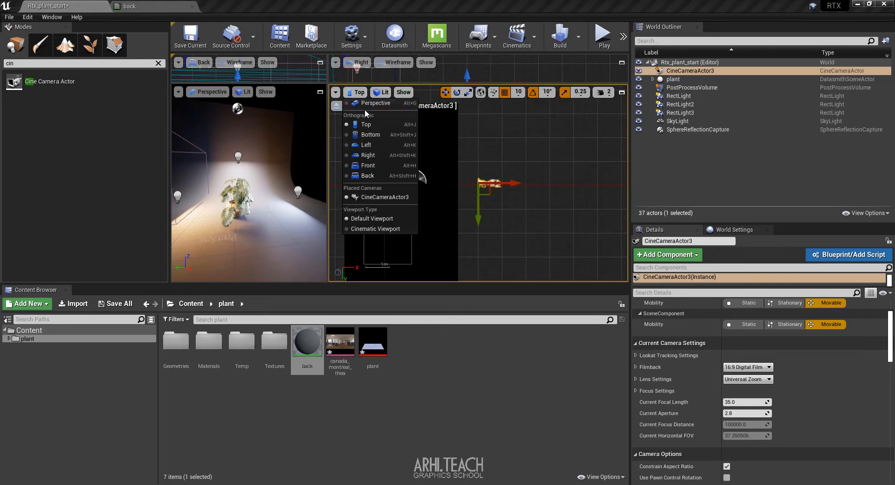
pyautogui.click(368, 105)
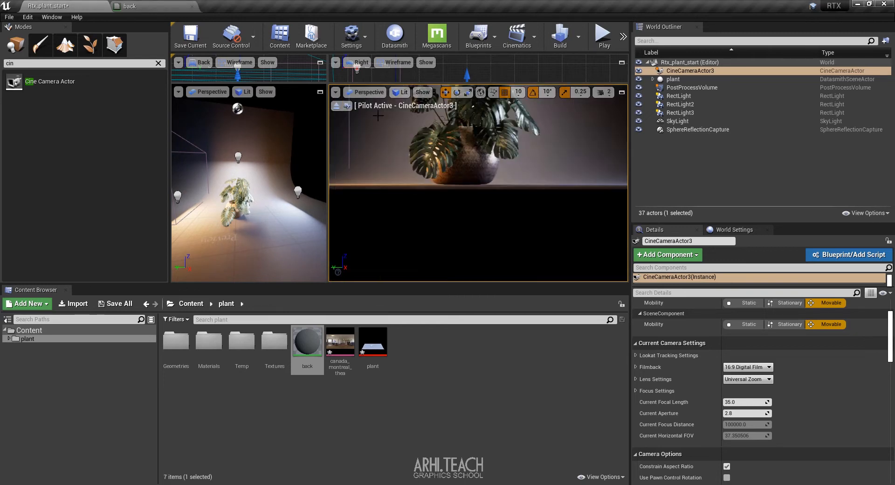
pyautogui.click(347, 106)
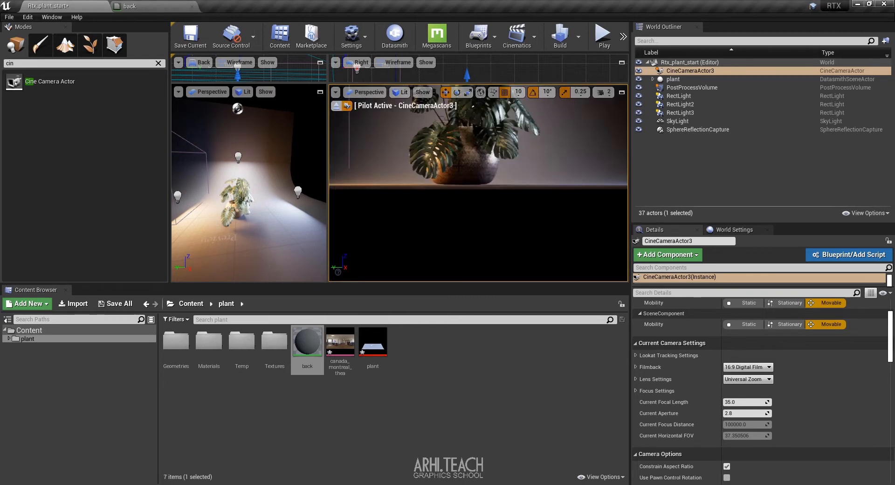
# Fly the piloted cine camera until the whole plant is framed slightly off-centre against the backdrop
pyautogui.scroll(5, 459, 167)
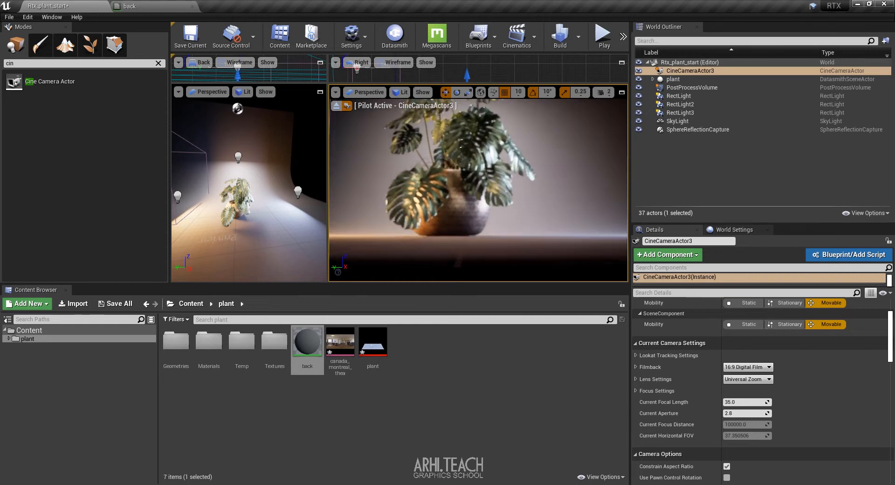
pyautogui.scroll(5, 459, 167)
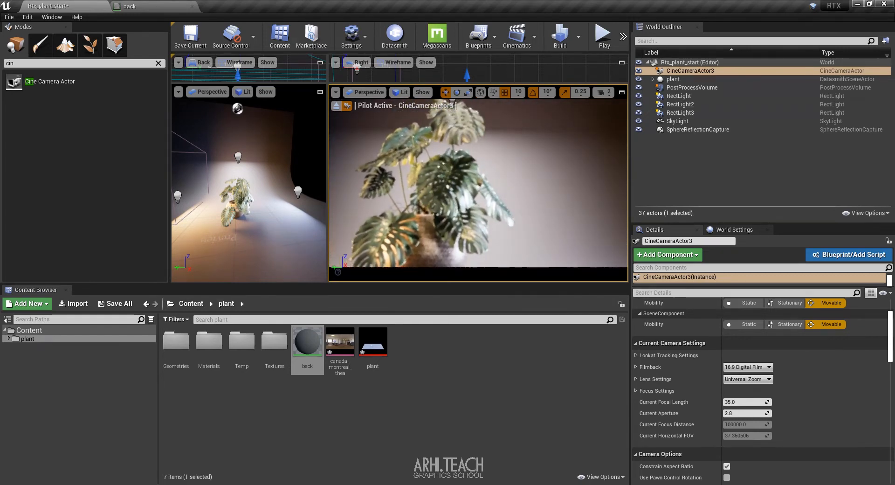
pyautogui.press('s')
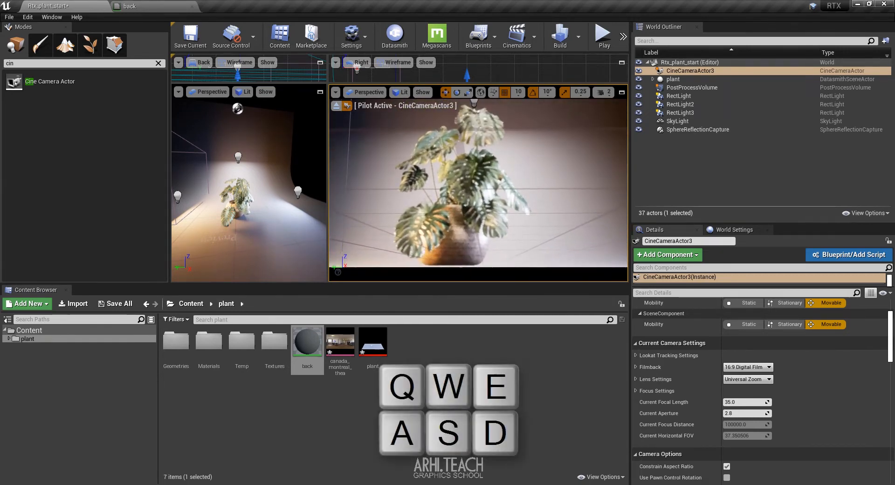
pyautogui.press('w')
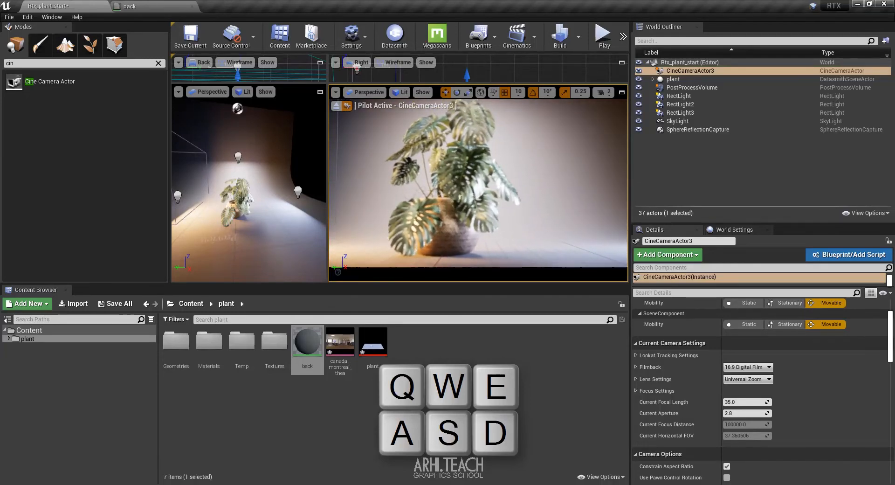
pyautogui.press('d')
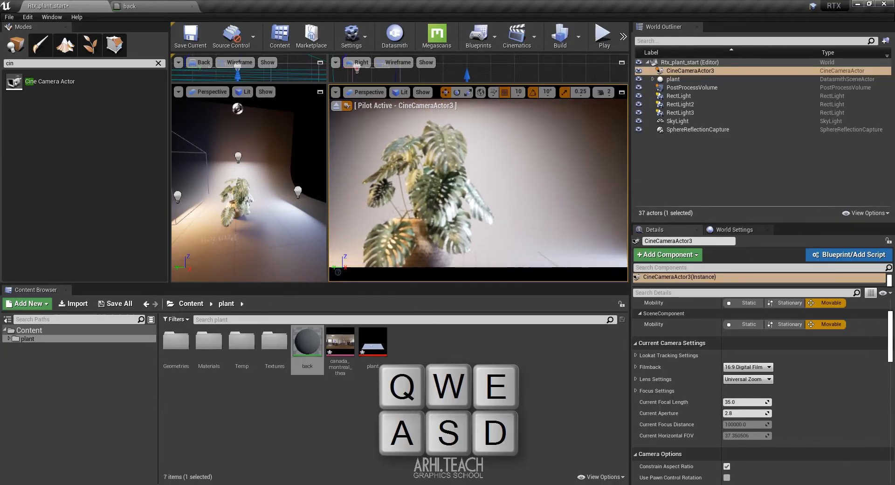
pyautogui.press('a')
pyautogui.press('d')
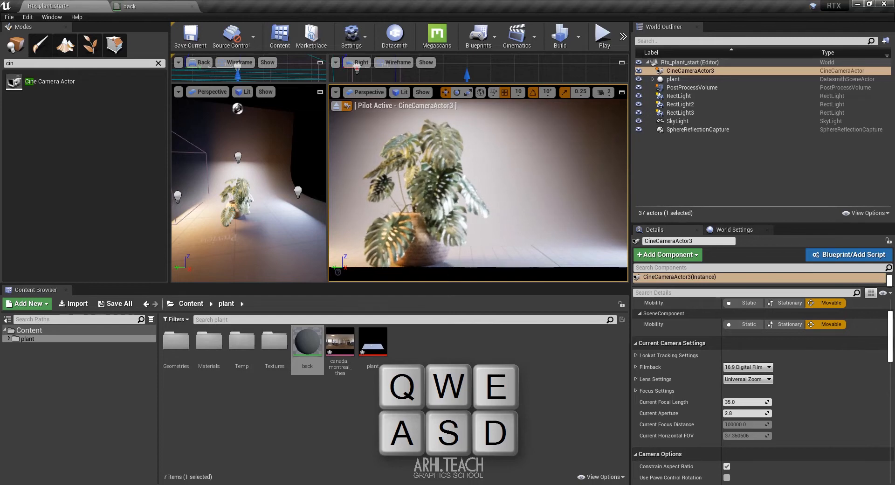
pyautogui.press('a')
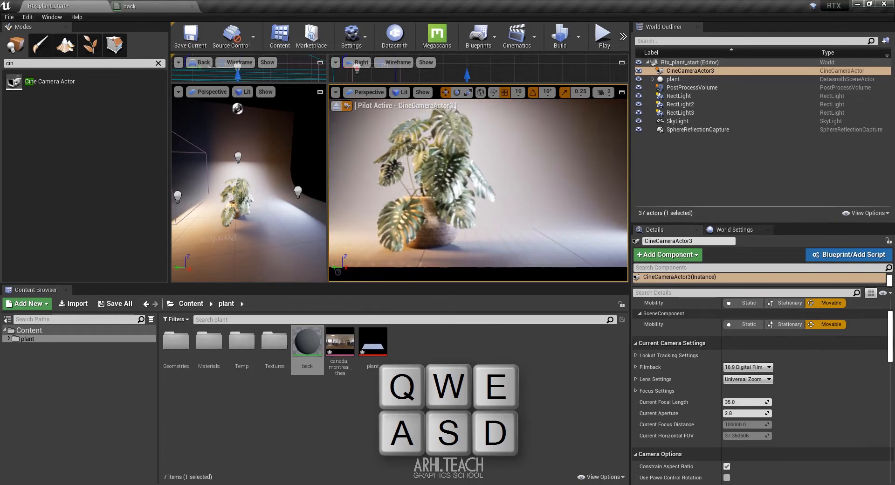
# Move the cool and warm side rect lights farther away from the plant and slightly readjust the cine camera's framing
pyautogui.click(298, 191)
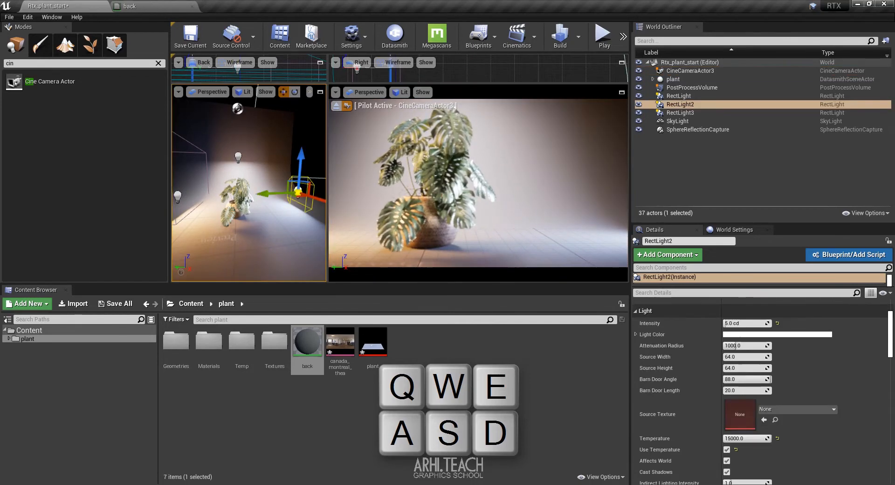
pyautogui.moveTo(280, 195); pyautogui.dragTo(304, 193)
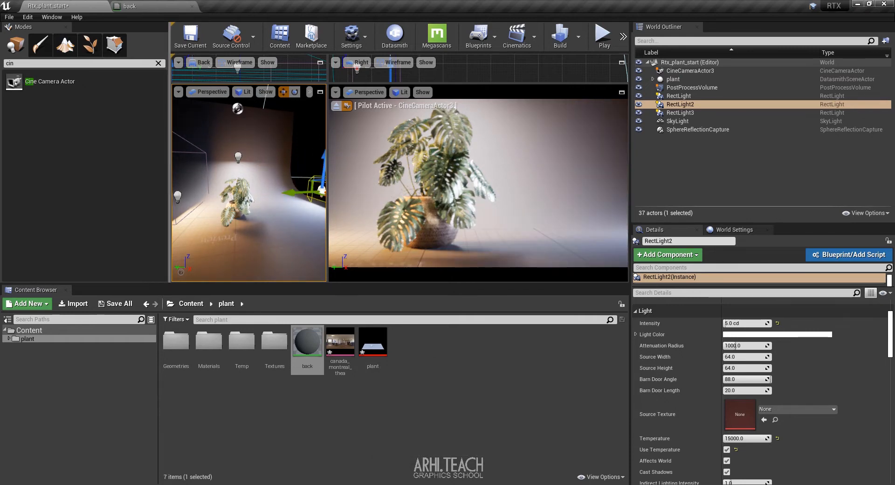
pyautogui.click(177, 196)
pyautogui.moveTo(217, 200); pyautogui.dragTo(196, 207, button='right')
pyautogui.moveTo(205, 200); pyautogui.dragTo(173, 200)
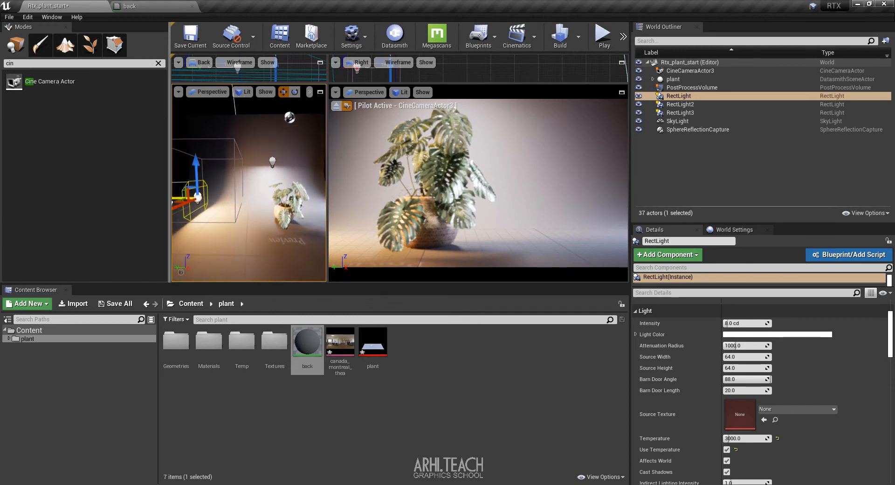
pyautogui.click(272, 162)
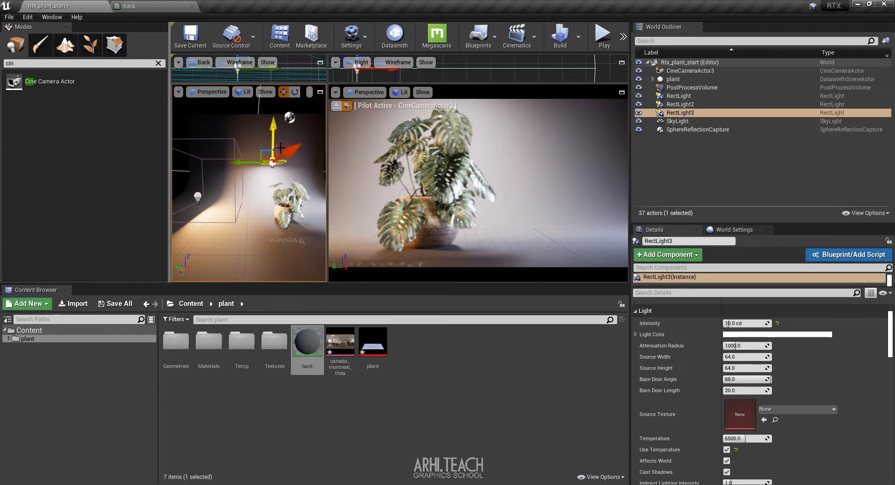
pyautogui.moveTo(468, 203)
pyautogui.mouseDown(button='right')
pyautogui.moveTo(475, 212)
pyautogui.moveTo(464, 211)
pyautogui.mouseUp(button='right')
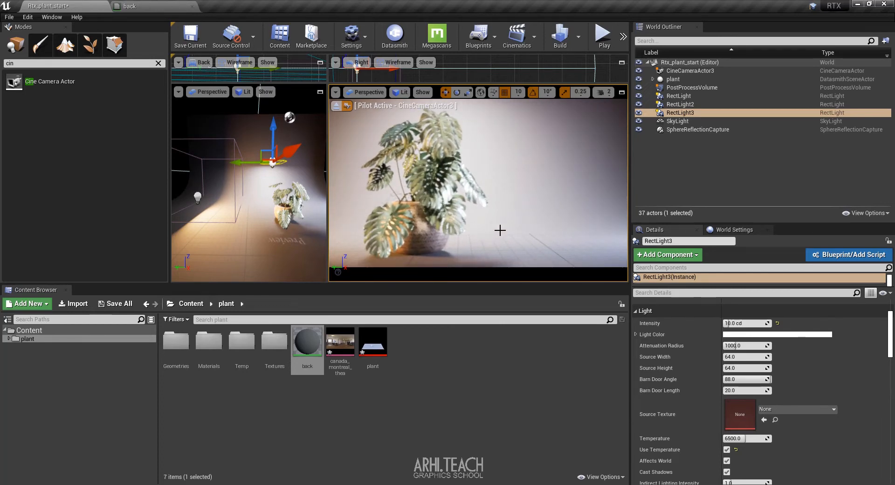
# Set the cine camera's focus method to Tracking
pyautogui.click(708, 71)
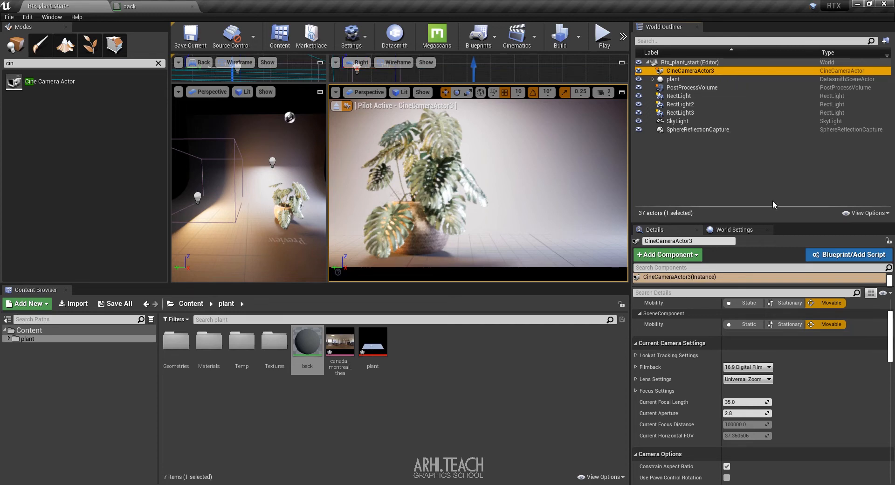
pyautogui.scroll(3, 846, 366)
pyautogui.scroll(-1, 857, 389)
pyautogui.scroll(-3, 832, 388)
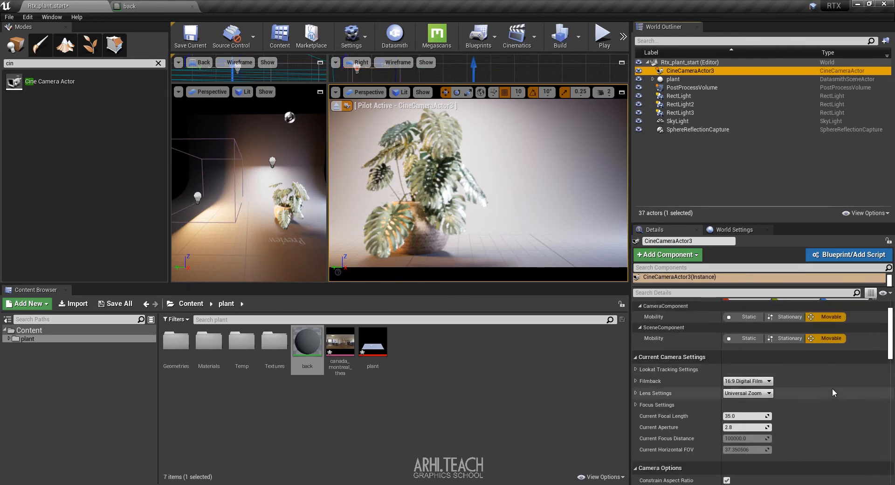
pyautogui.click(635, 375)
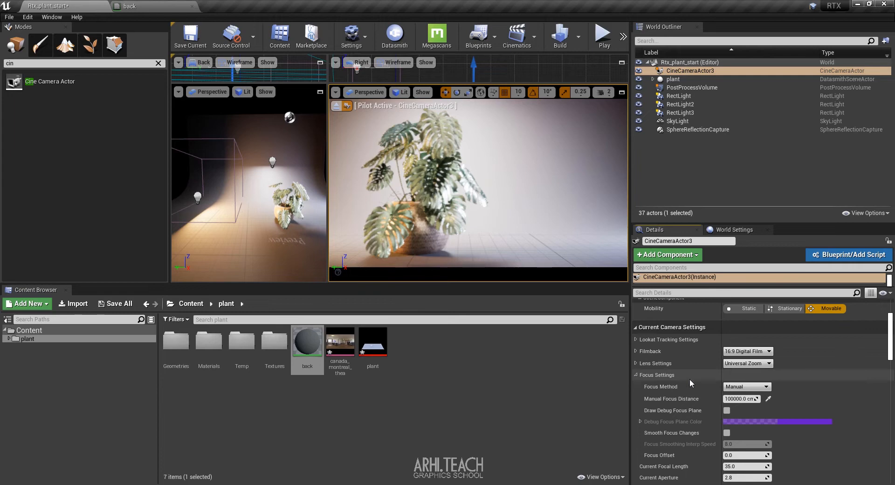
pyautogui.click(746, 386)
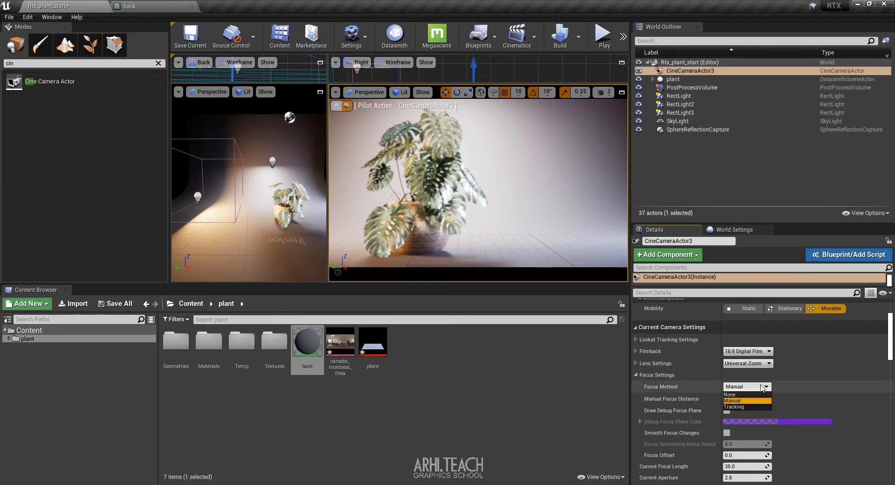
pyautogui.click(737, 407)
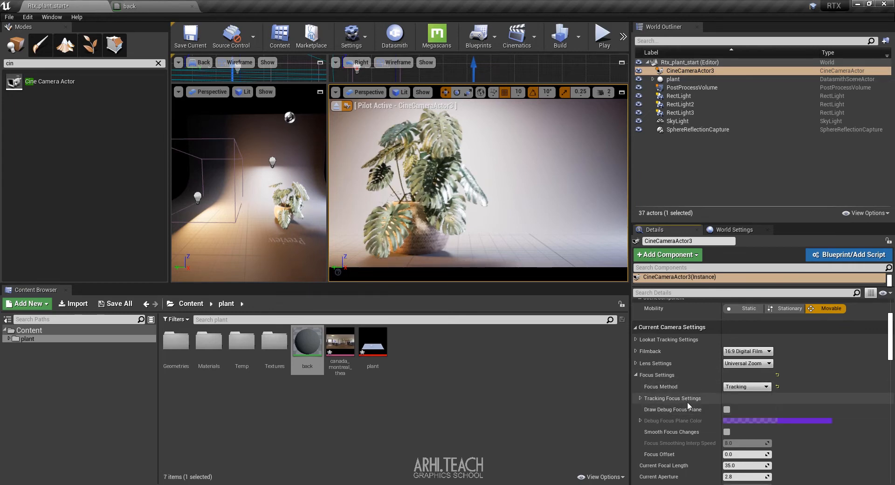
# Pick the plant leaf Plane046 in the camera view as the actor to track for focus
pyautogui.click(640, 399)
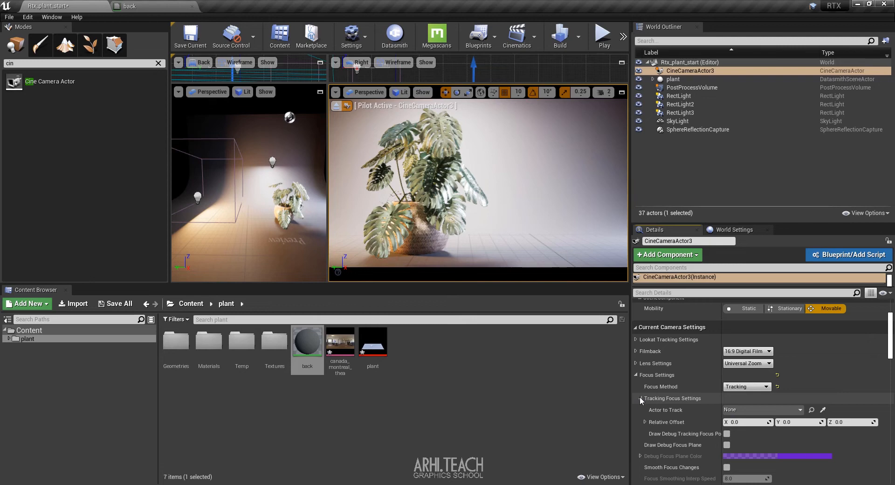
pyautogui.click(823, 409)
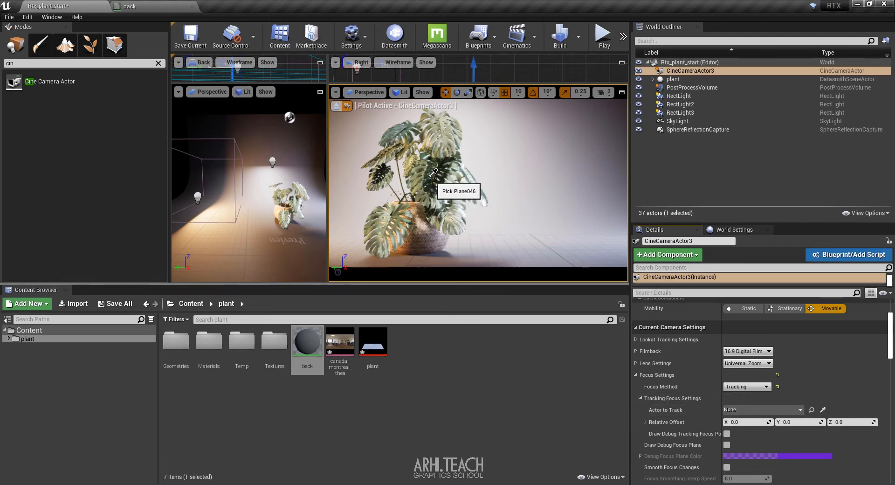
pyautogui.click(433, 172)
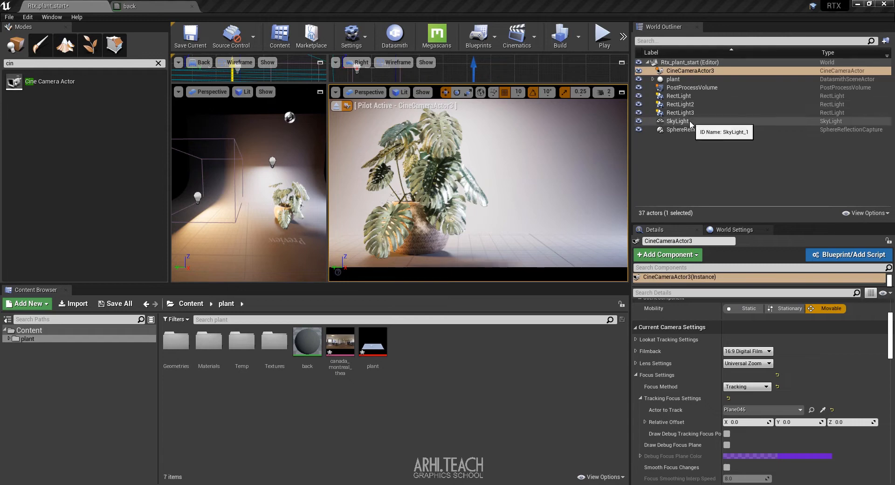
# Enable the Max Roughness, Max Bounces and Samples Per Pixel overrides under Ray Tracing Reflections in the PostProcessVolume and show the Reflections type
pyautogui.click(693, 88)
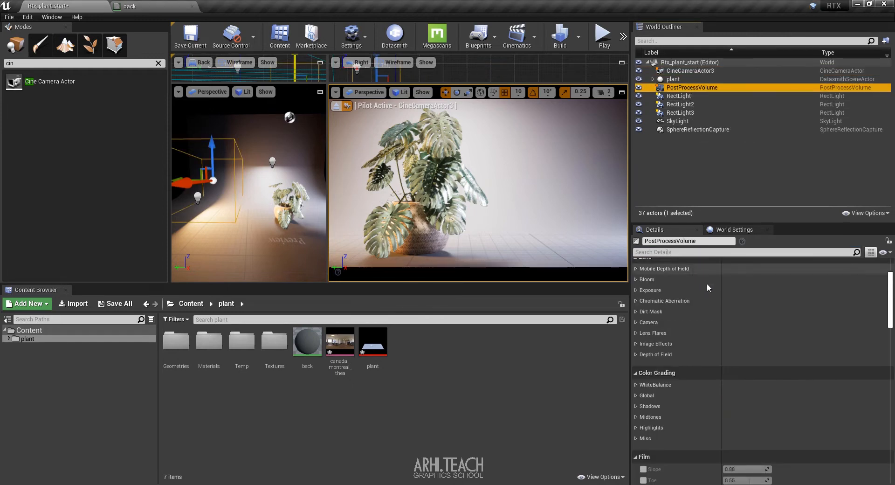
pyautogui.scroll(-10, 805, 335)
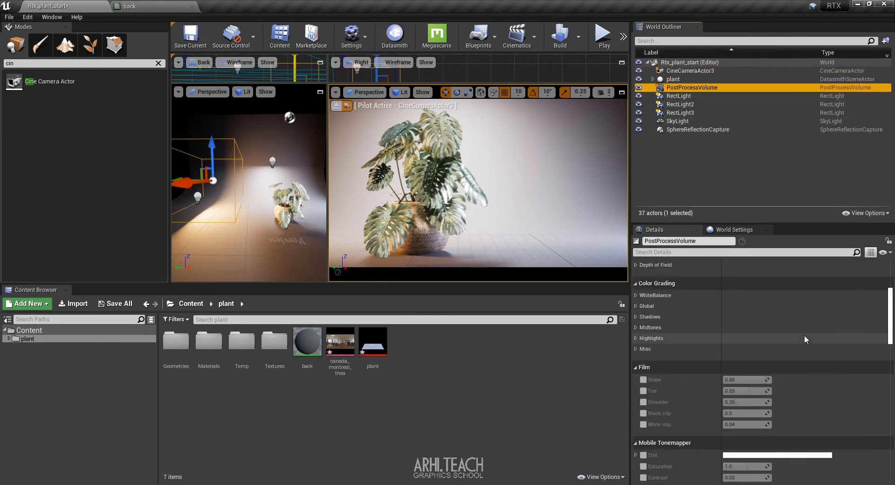
pyautogui.scroll(-3, 805, 335)
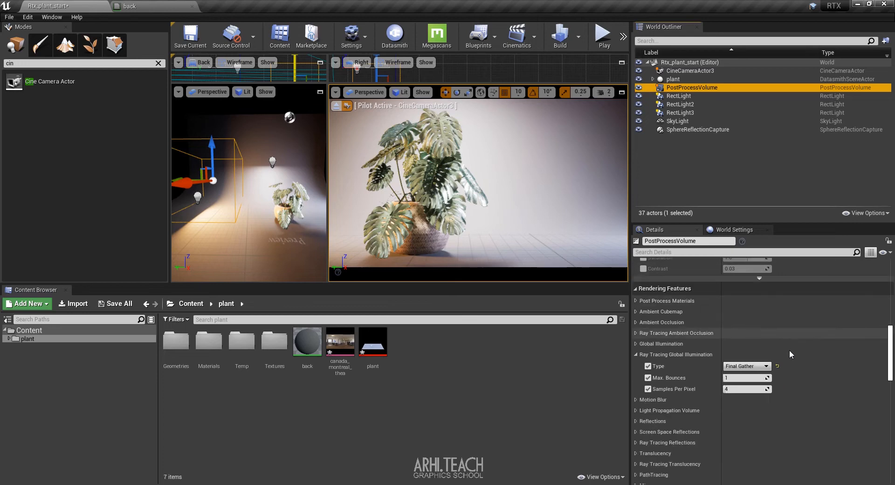
pyautogui.click(636, 443)
pyautogui.scroll(-3, 867, 353)
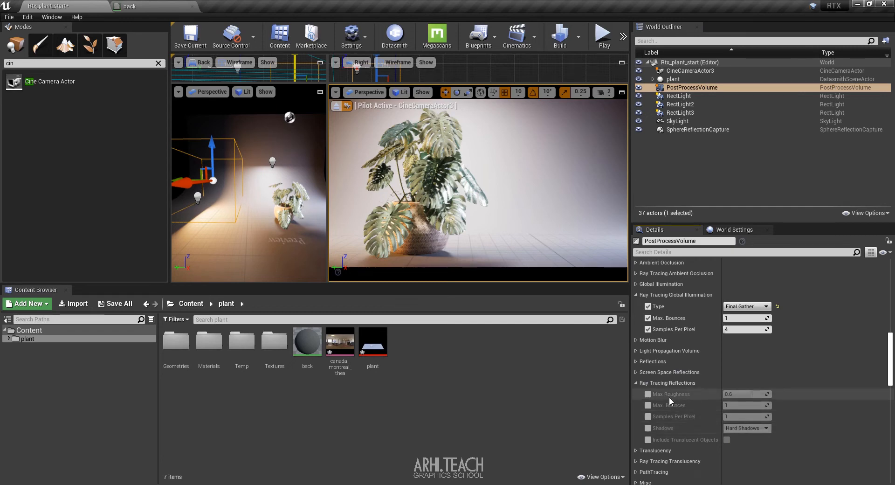
pyautogui.click(648, 394)
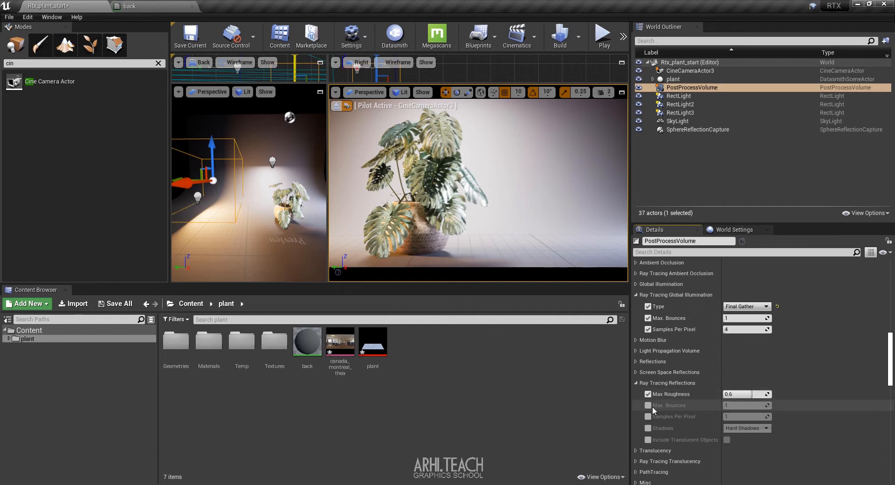
pyautogui.click(648, 416)
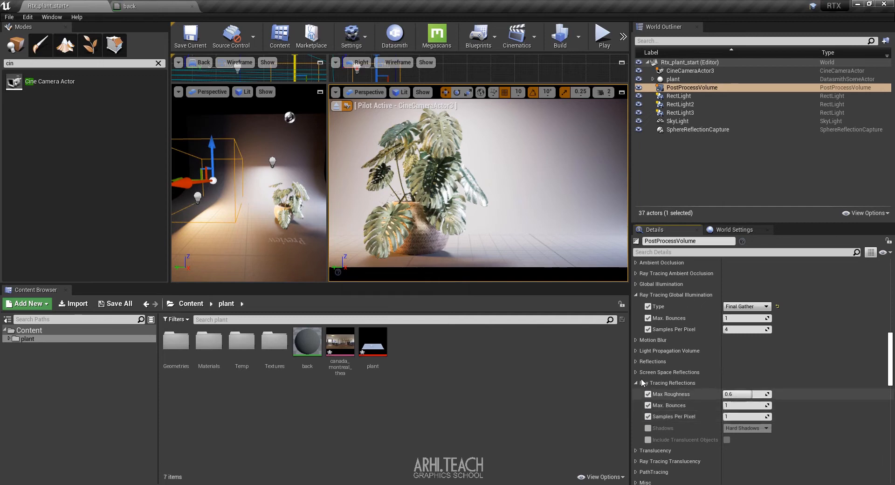
pyautogui.click(638, 362)
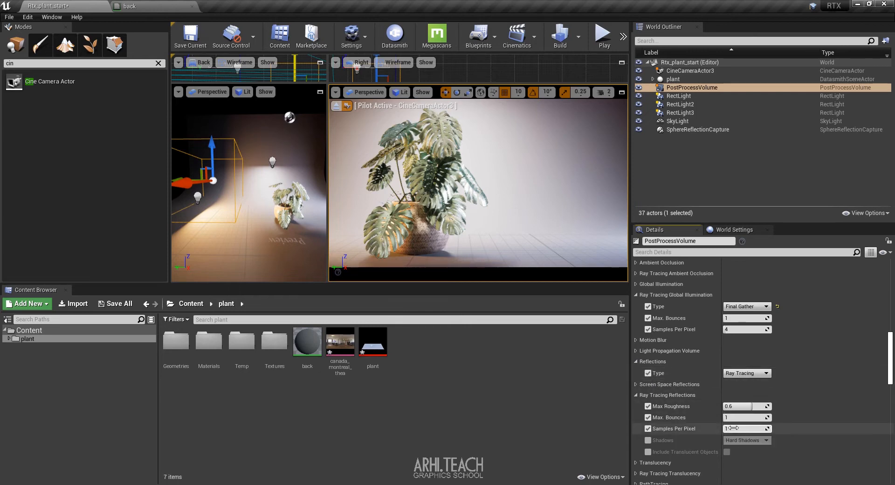
# Set the ray tracing reflections to 3 samples per pixel and 2 max bounces
pyautogui.click(739, 428)
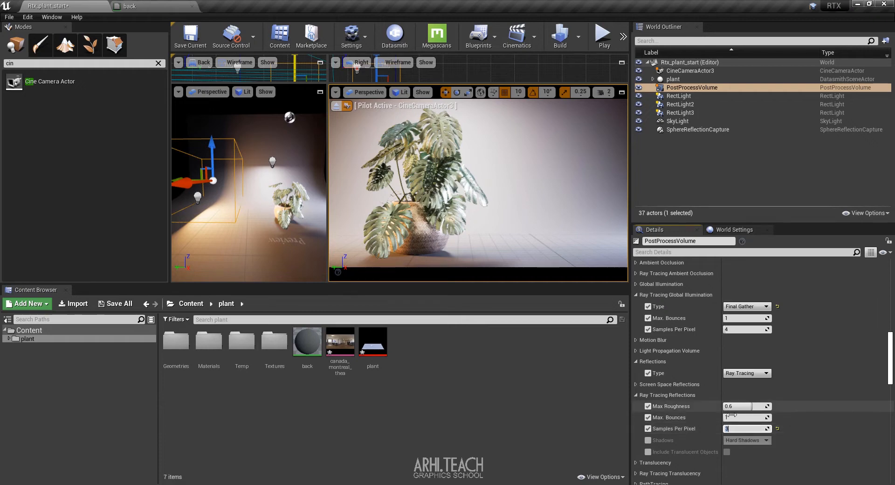
pyautogui.click(733, 417)
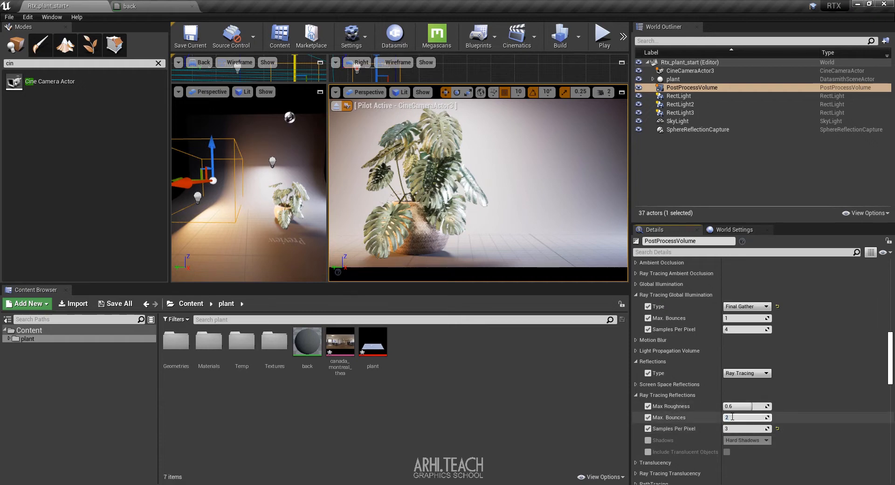
pyautogui.write('2')
pyautogui.press('Return')
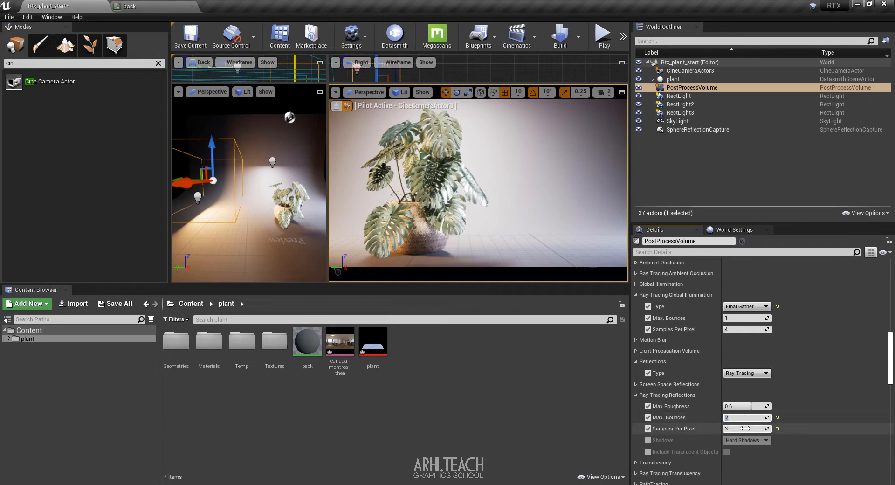
# Set the ray tracing Samples Per Pixel to 8 for all three rect lights together
pyautogui.click(679, 95)
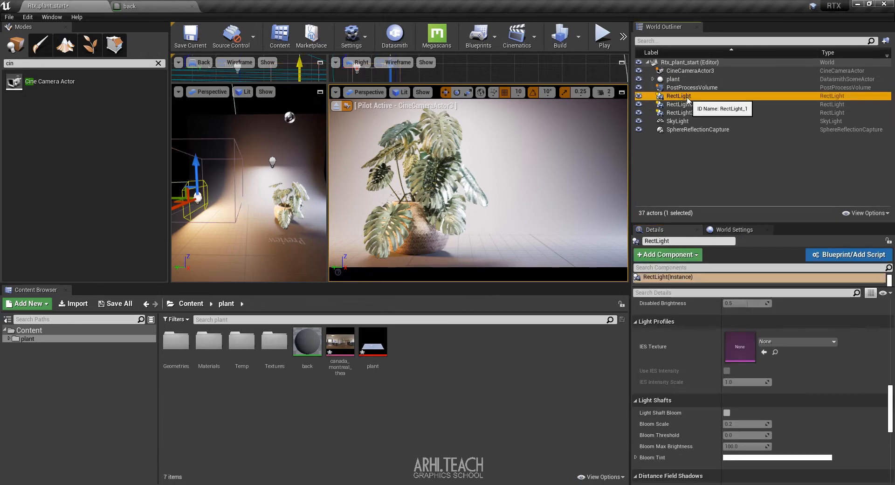
pyautogui.keyDown('shift'); pyautogui.click(690, 114); pyautogui.keyUp('shift')
pyautogui.scroll(-5, 822, 310)
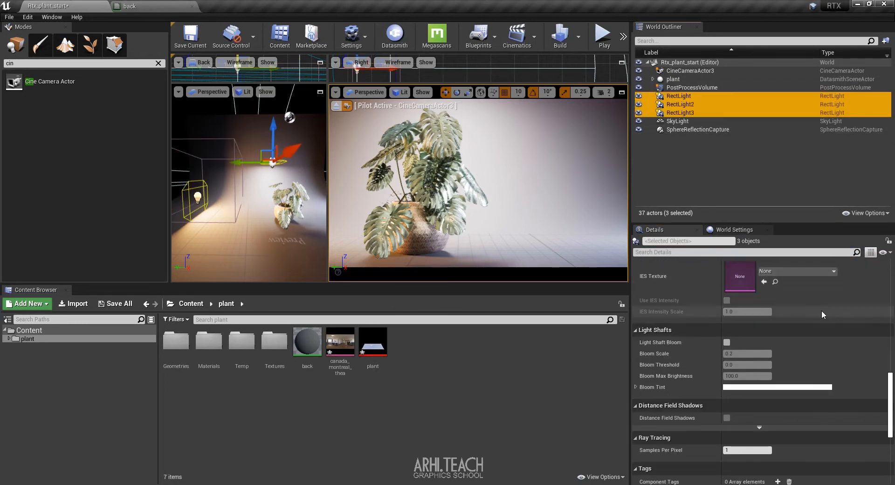
pyautogui.click(747, 404)
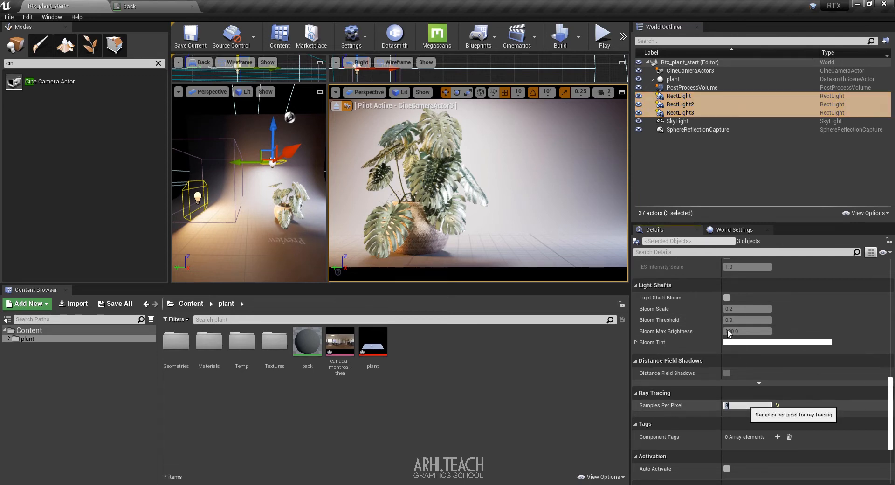
# Open the Element 0 material Monstera_14072019 of the plant leaf Plane044 for editing
pyautogui.click(440, 175)
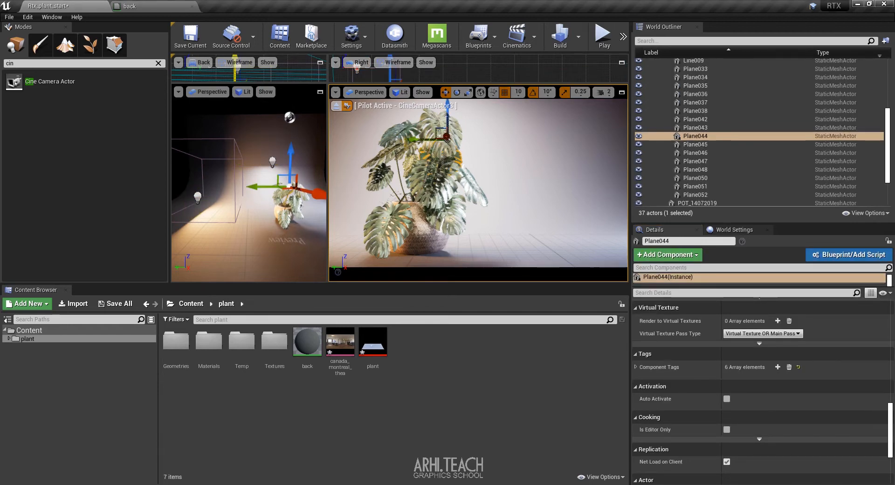
pyautogui.scroll(6, 881, 418)
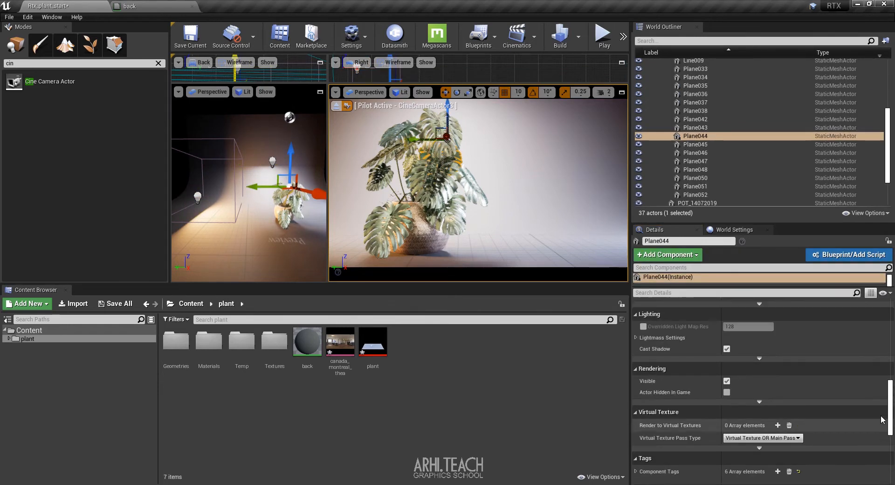
pyautogui.scroll(6, 881, 419)
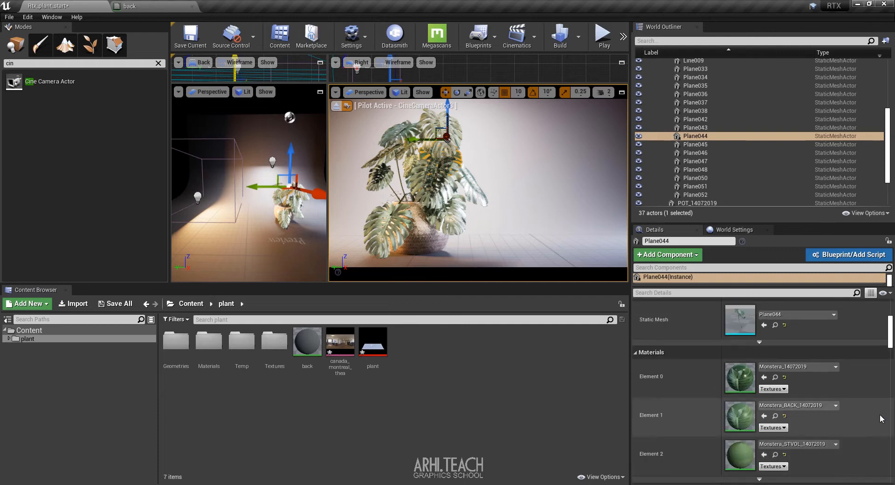
pyautogui.doubleClick(738, 374)
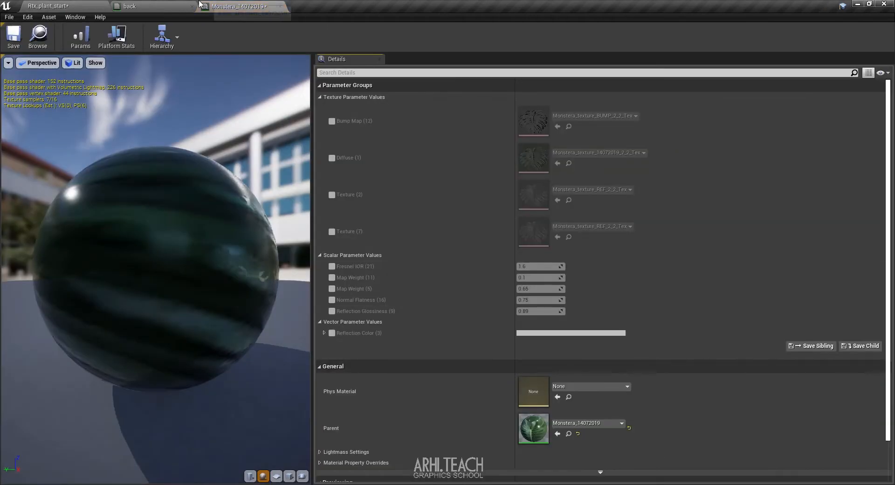
# Undock the leaf material editor into a floating window, close the back material, and keep the camera view visible beside it
pyautogui.moveTo(252, 6); pyautogui.dragTo(467, 208)
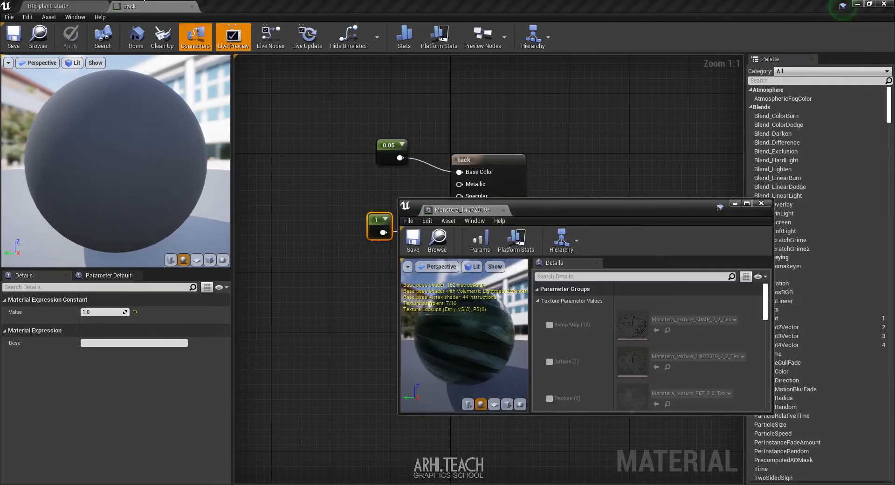
pyautogui.middleClick(156, 10)
pyautogui.moveTo(622, 208); pyautogui.dragTo(550, 258)
pyautogui.scroll(-3, 590, 408)
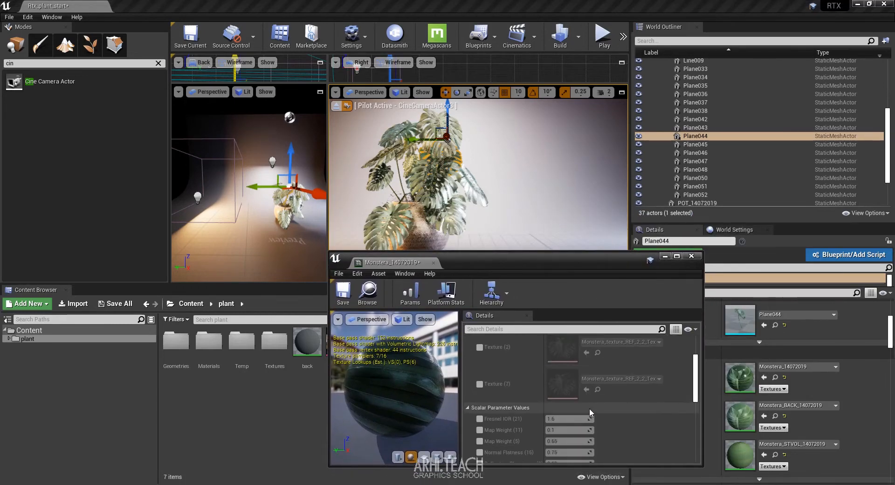
# Override the leaf material's Fresnel IOR with 0.0 and its Reflection Glossiness with 0.1
pyautogui.click(480, 404)
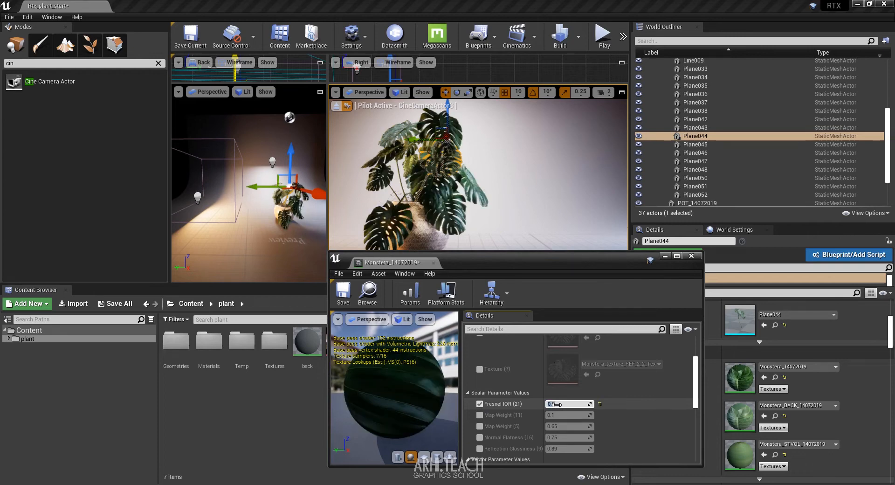
pyautogui.click(556, 404)
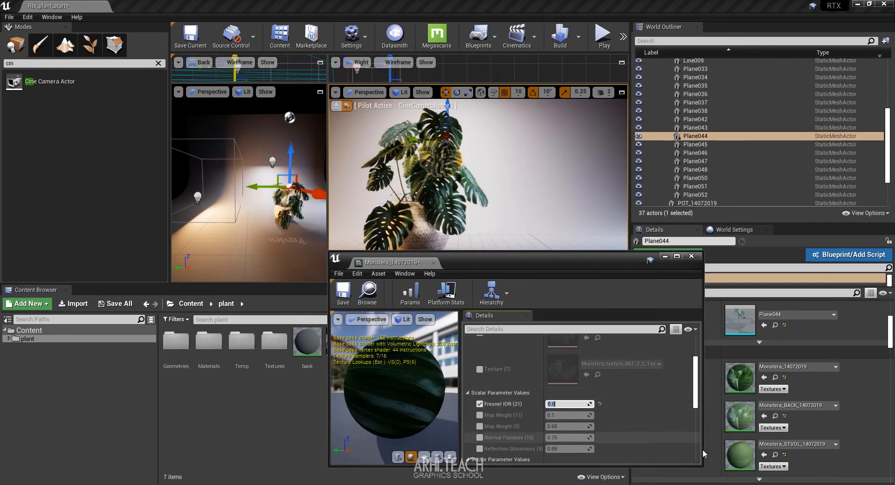
pyautogui.click(480, 448)
pyautogui.click(559, 449)
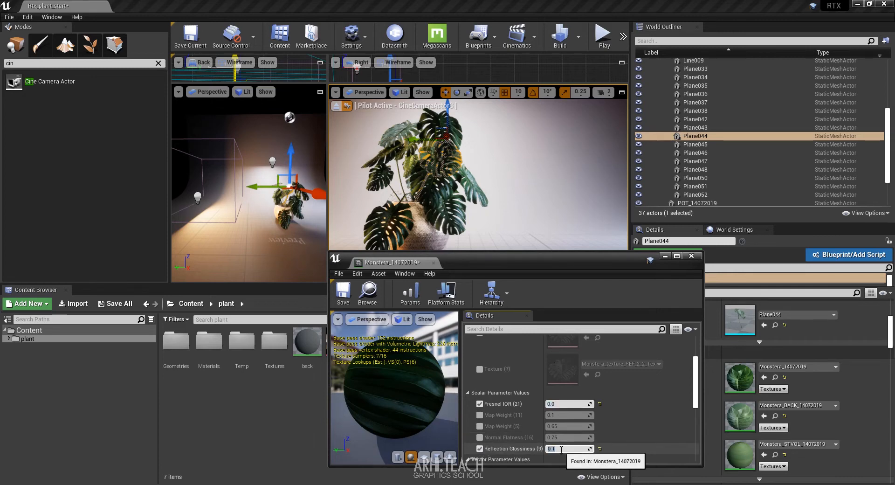
# Enable the leaf material's Diffuse override and open its texture Monstera_texture_14072019_2_2_Tex at the Adjustments settings
pyautogui.scroll(4, 667, 394)
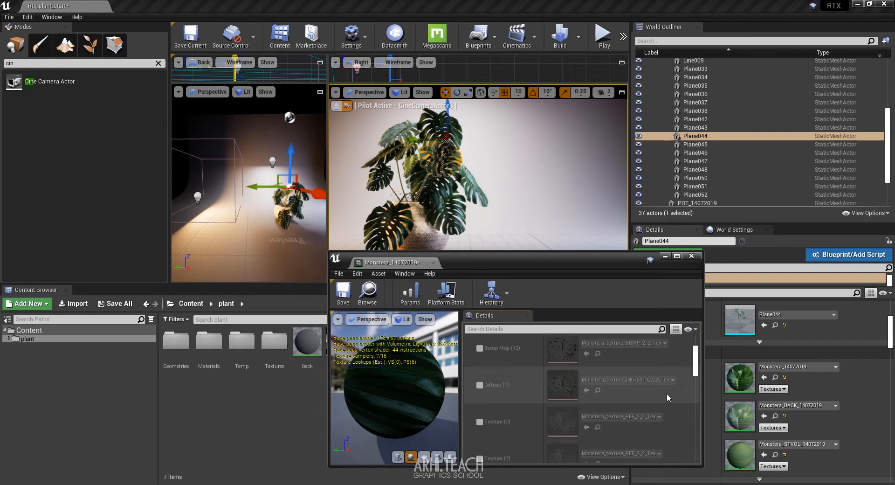
pyautogui.scroll(2, 670, 394)
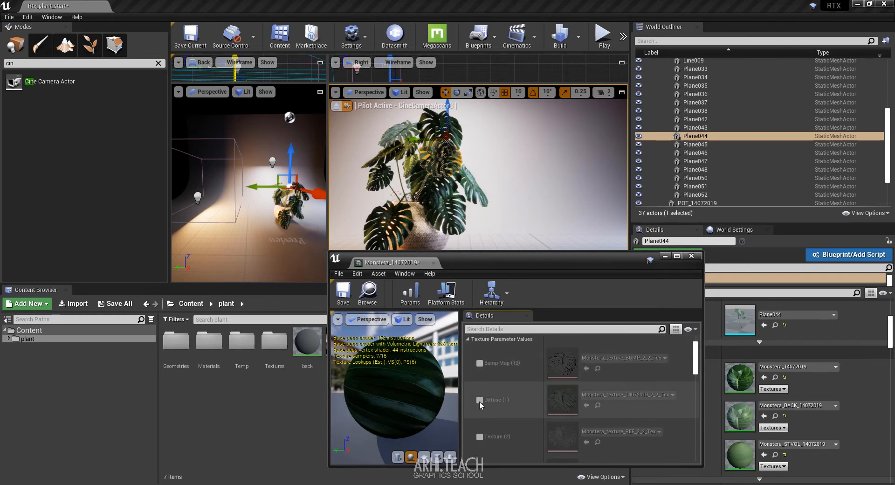
pyautogui.doubleClick(572, 400)
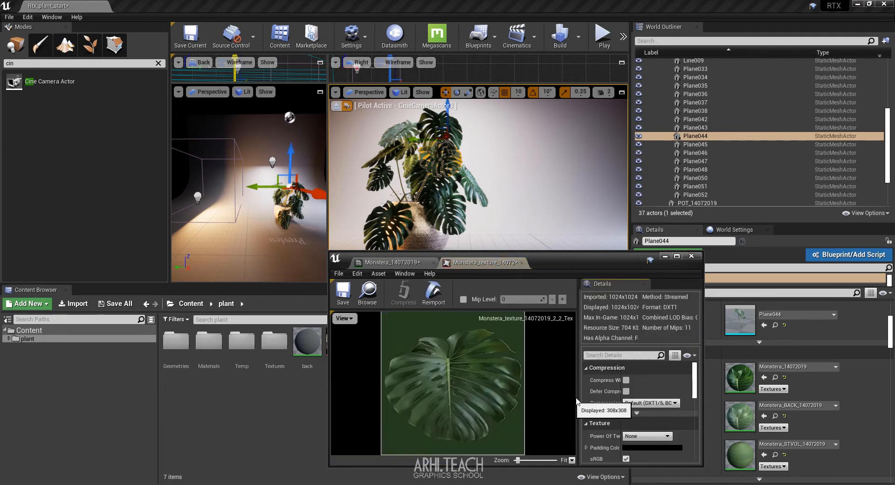
pyautogui.scroll(-5, 663, 404)
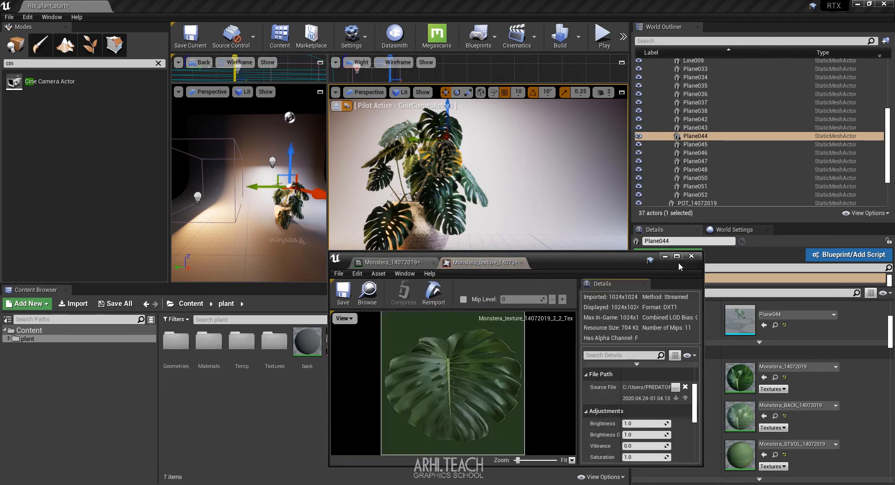
pyautogui.moveTo(626, 252); pyautogui.dragTo(626, 188)
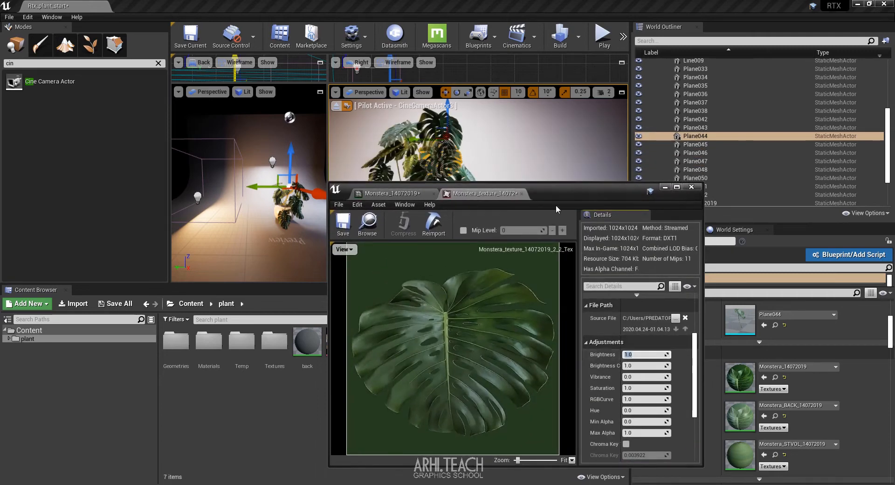
# Move the texture editor off the plant view and set the leaf texture's Brightness to 1.5
pyautogui.moveTo(556, 206); pyautogui.dragTo(212, 96)
pyautogui.write('1')
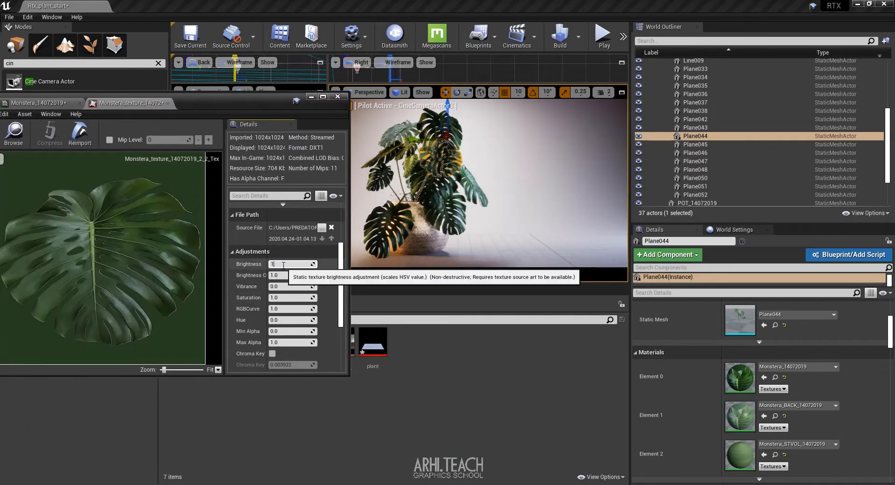
pyautogui.write('.5')
pyautogui.press('Return')
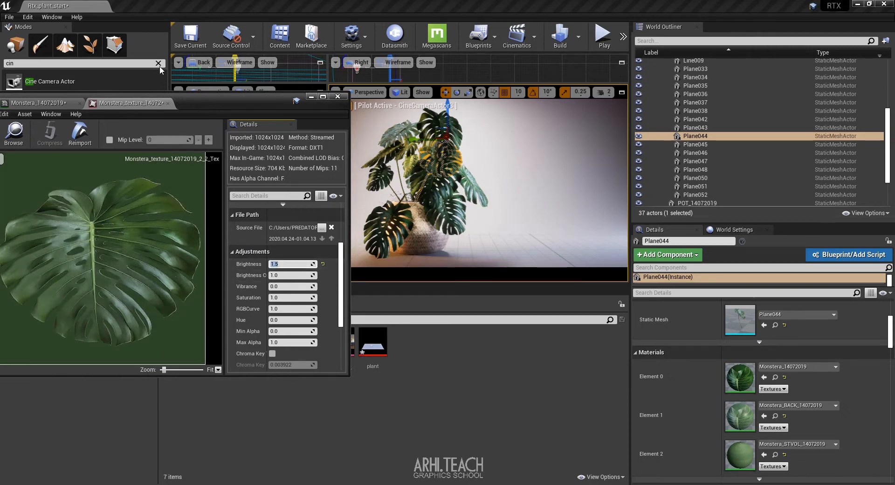
# Set the leaf diffuse texture's Brightness to 3.0, then close the texture and leaf material editors
pyautogui.moveTo(220, 107); pyautogui.dragTo(722, 97)
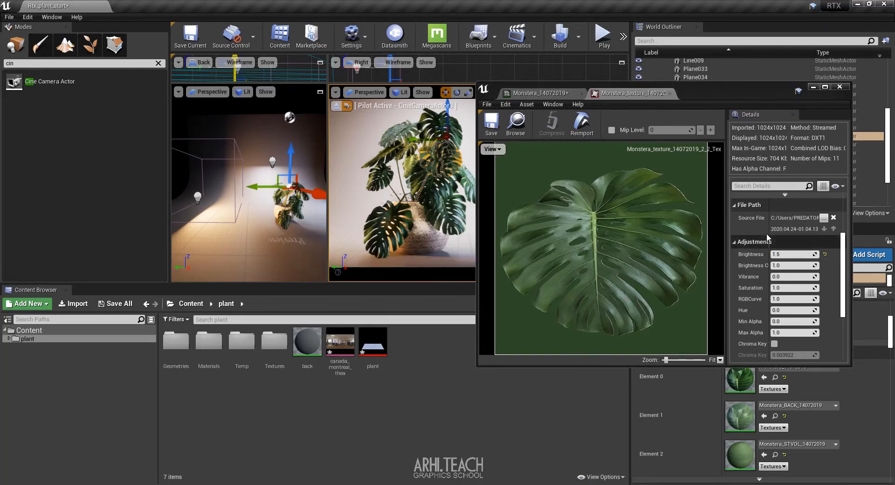
pyautogui.click(788, 253)
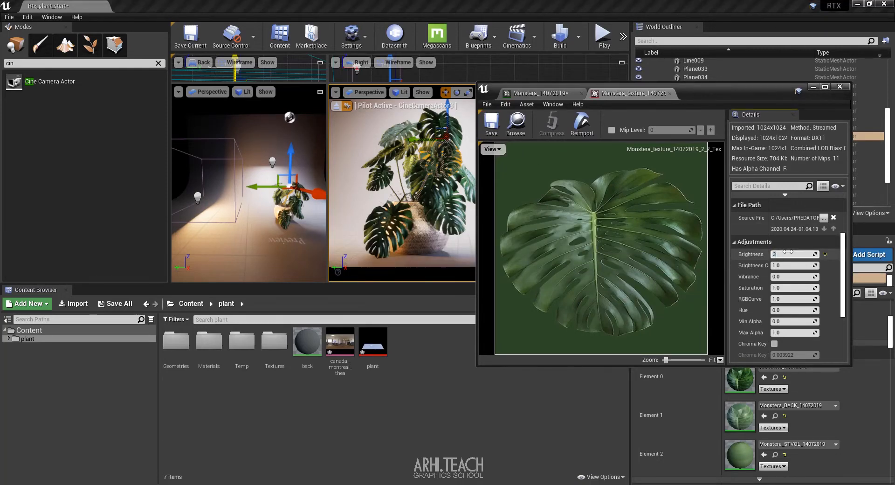
pyautogui.press('Return')
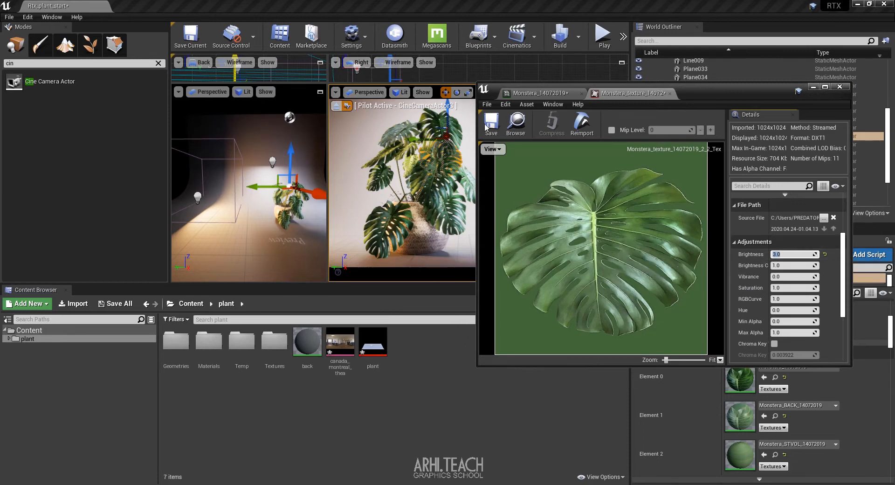
pyautogui.click(670, 93)
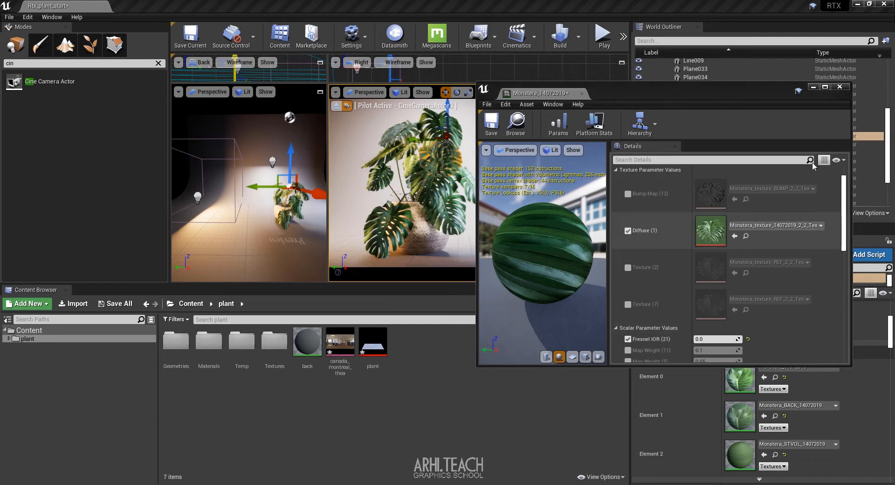
pyautogui.click(840, 87)
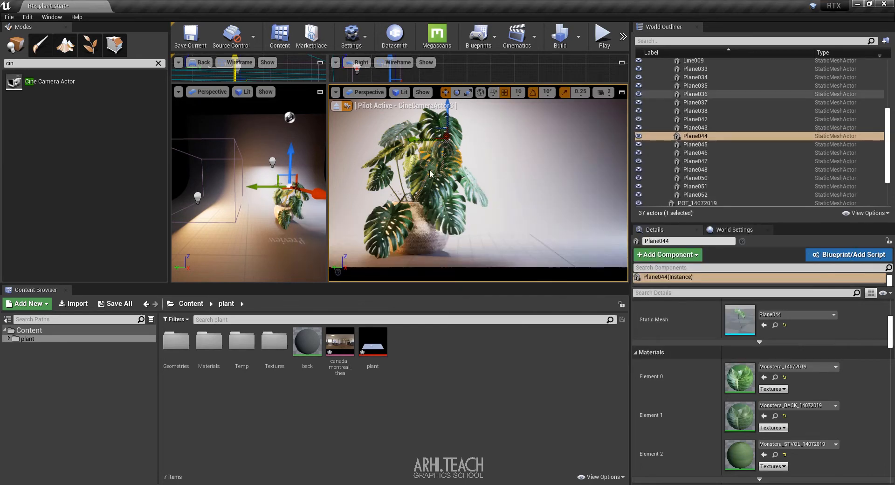
# Select POT_14072019, open its ROTTAN_POT_29062019 material, and place the enlarged material editor beside the plant view
pyautogui.click(697, 203)
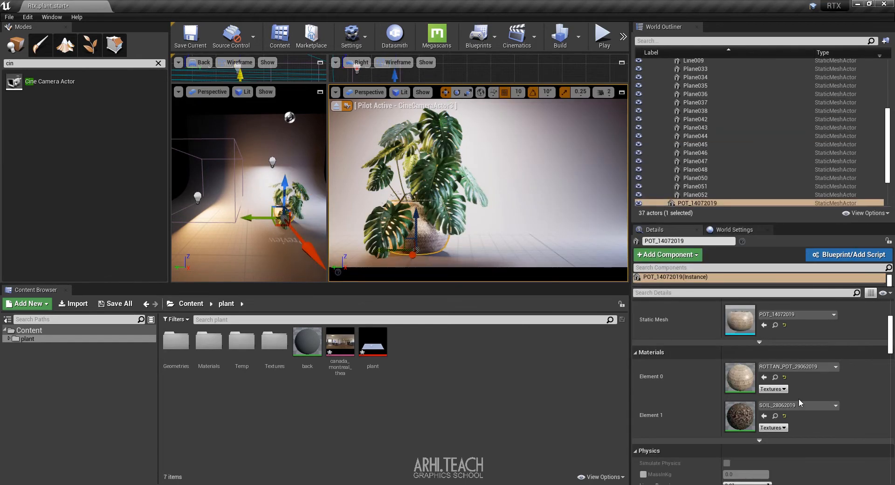
pyautogui.doubleClick(750, 380)
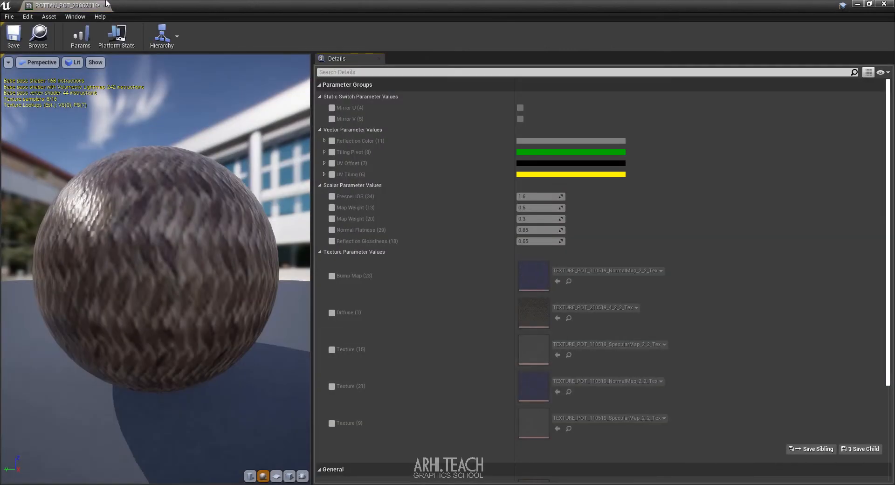
pyautogui.moveTo(97, 5); pyautogui.dragTo(604, 99)
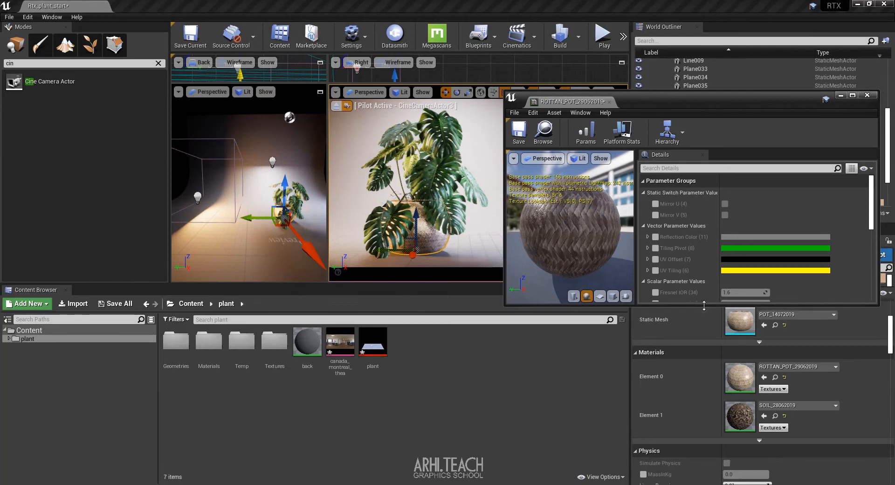
pyautogui.moveTo(703, 307); pyautogui.dragTo(703, 386)
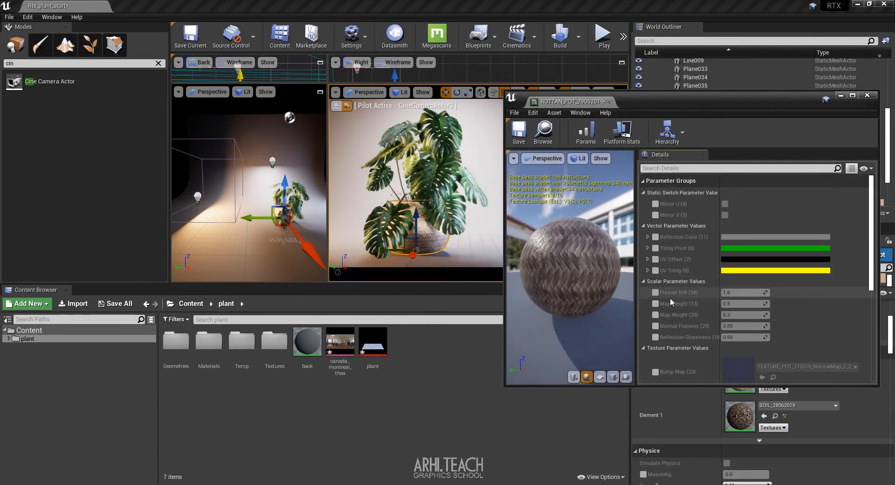
# Override the rattan pot material's Fresnel IOR, trying 1.0 and 1.001 before setting it to 1.0001
pyautogui.click(656, 293)
pyautogui.click(744, 293)
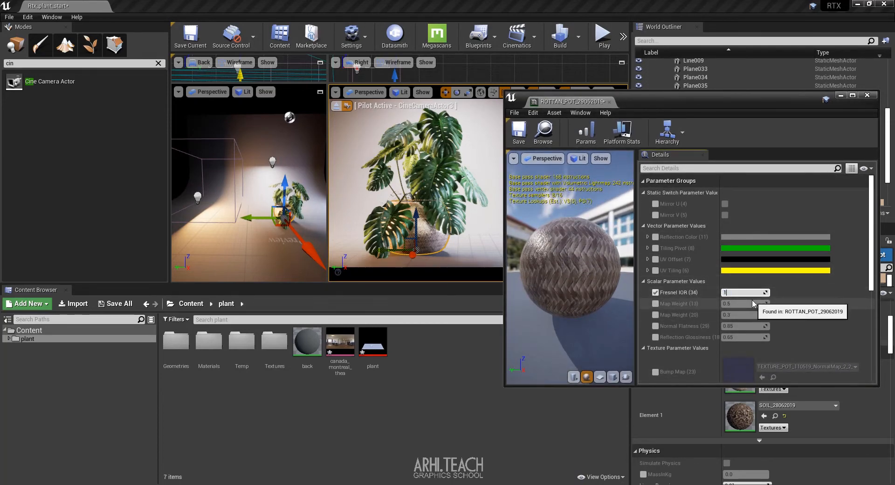
pyautogui.write('1')
pyautogui.press('Return')
pyautogui.click(730, 292)
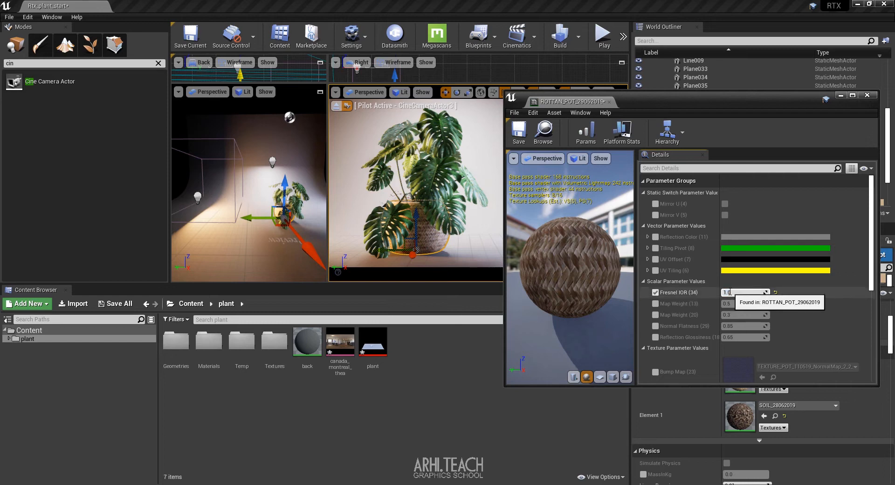
pyautogui.doubleClick(729, 293)
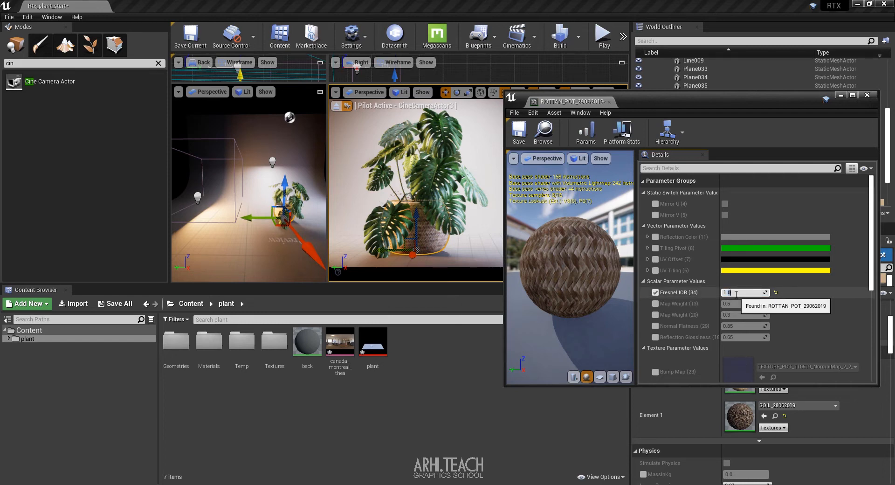
pyautogui.write('1.001')
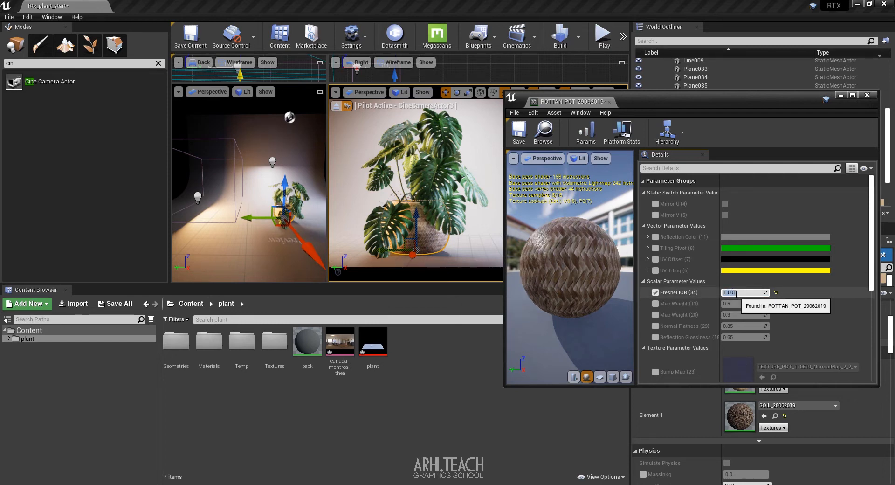
pyautogui.doubleClick(737, 292)
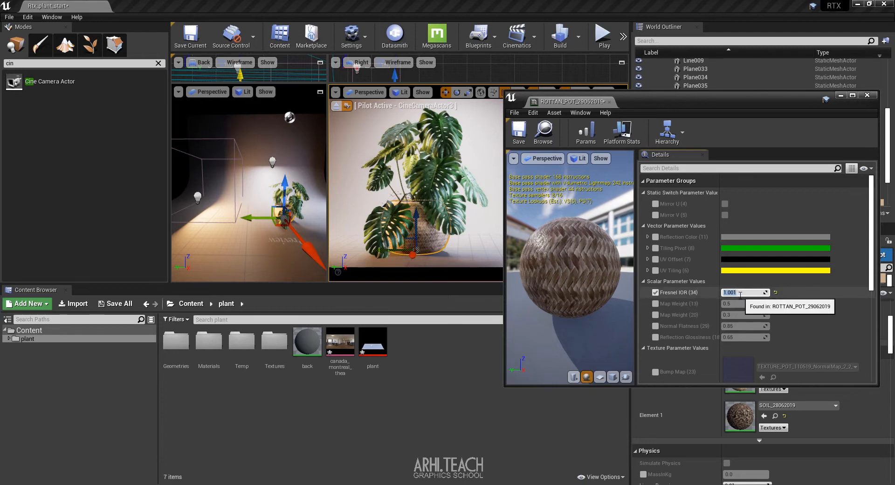
pyautogui.click(738, 293)
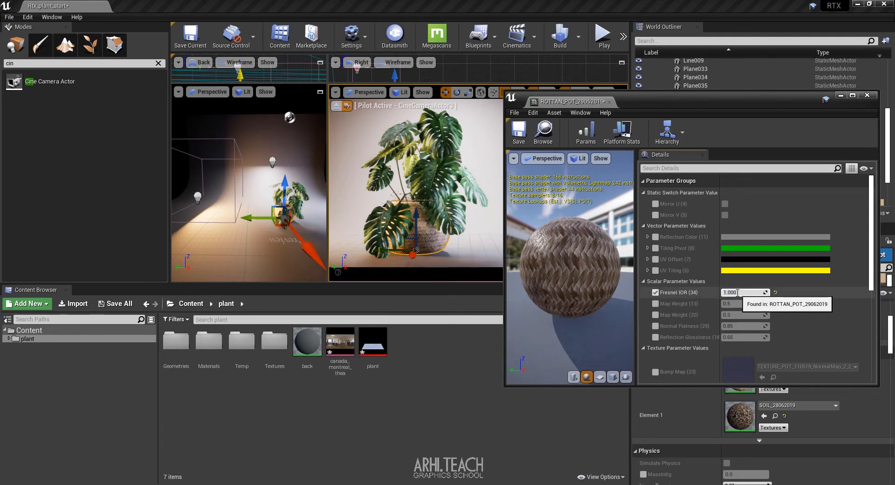
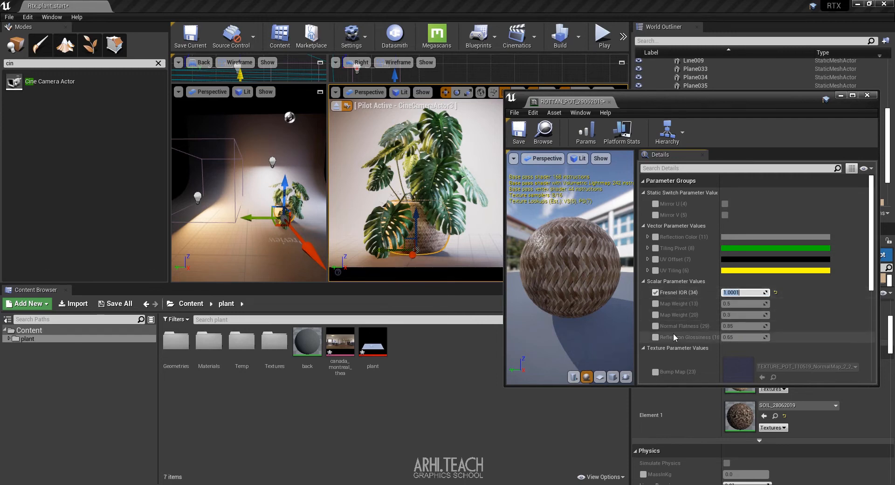
# Enable the pot material's Normal Flatness override and maximize the camera viewport, with the material editor moved off the plant
pyautogui.click(656, 326)
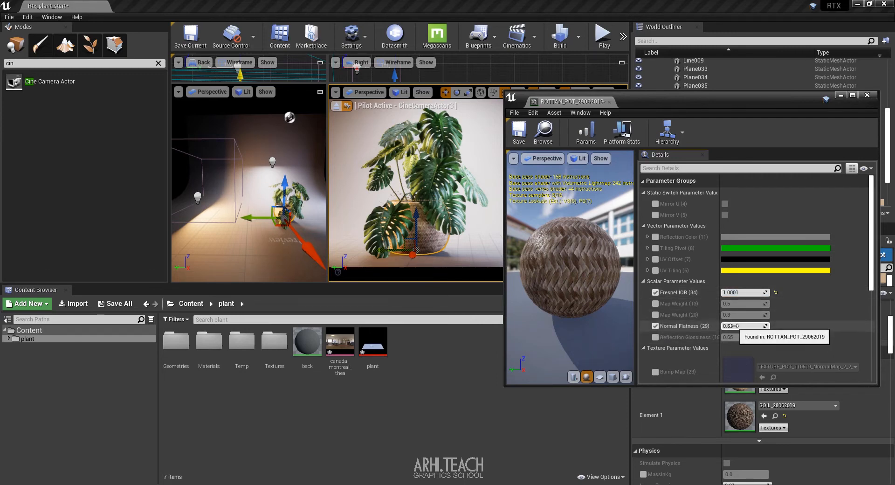
pyautogui.click(733, 326)
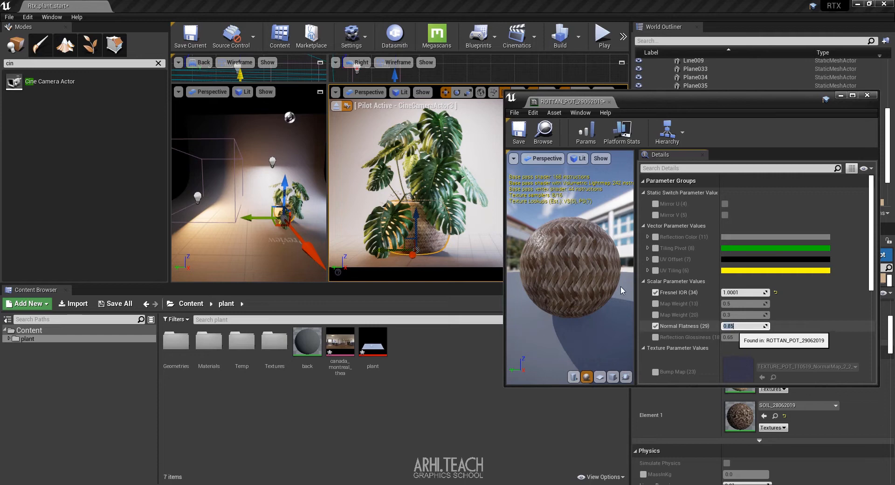
pyautogui.moveTo(657, 96); pyautogui.dragTo(655, 120)
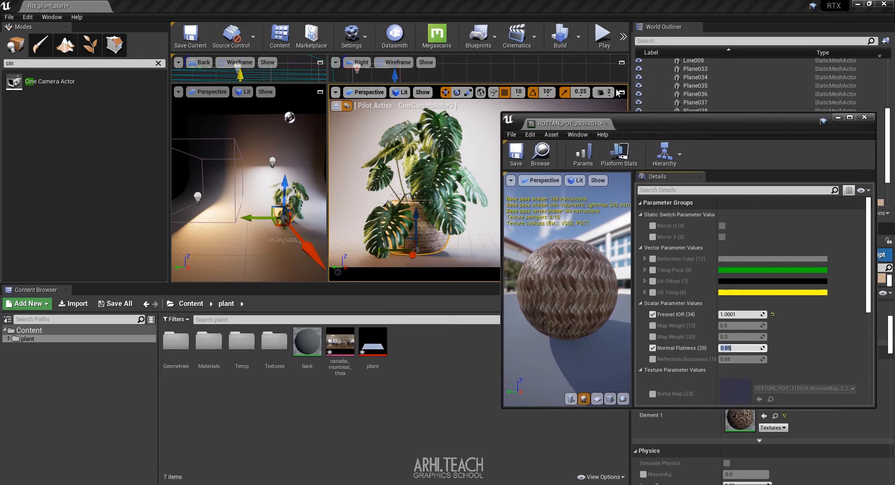
pyautogui.click(623, 92)
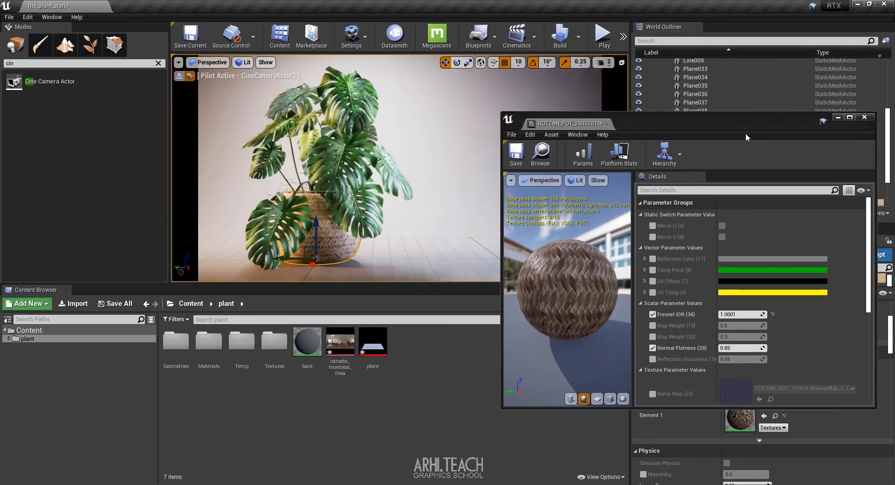
pyautogui.moveTo(716, 119); pyautogui.dragTo(703, 59)
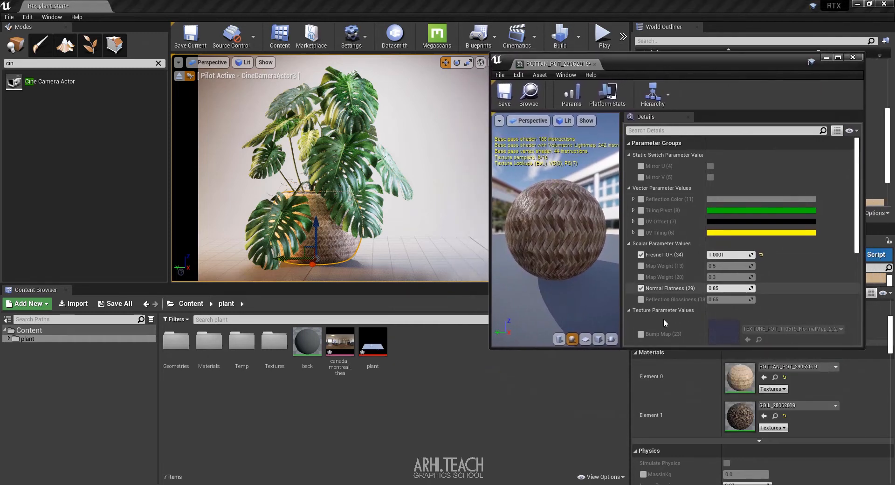
# Try Normal Flatness values of 0.2 and 0.85 on the rattan pot material
pyautogui.click(725, 288)
pyautogui.write('.2')
pyautogui.press('Return')
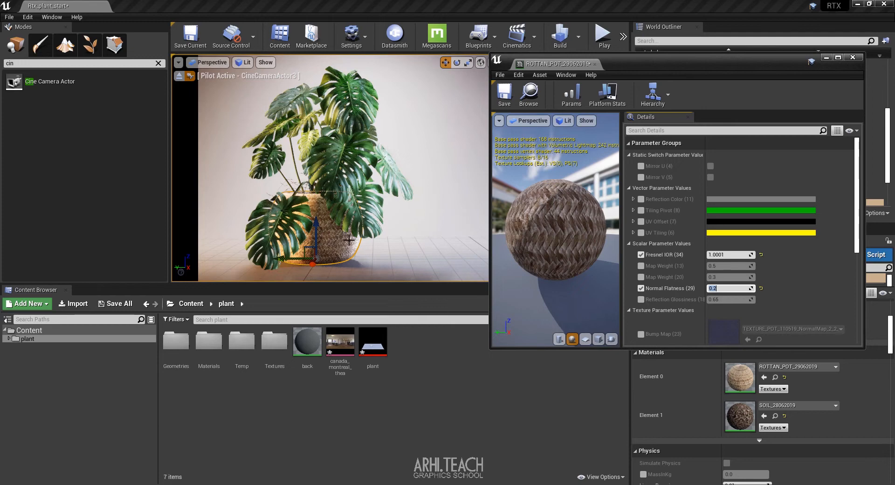
pyautogui.press('BackSpace')
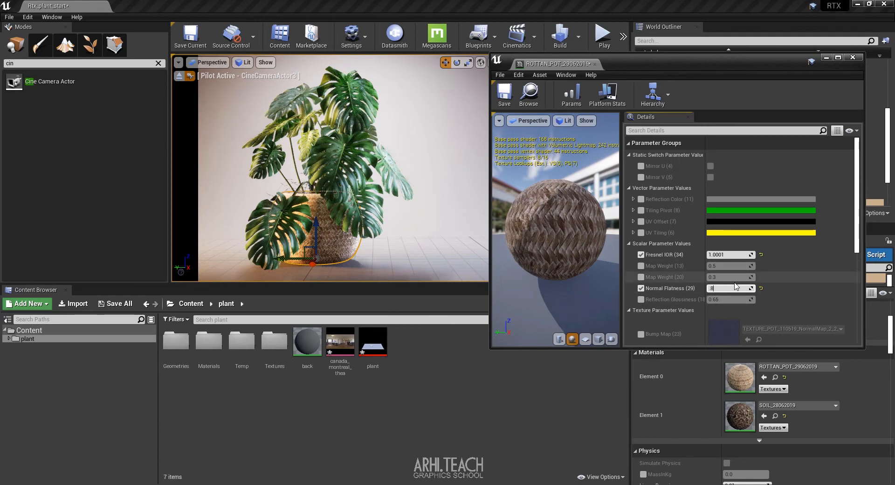
pyautogui.write('.85')
pyautogui.press('Return')
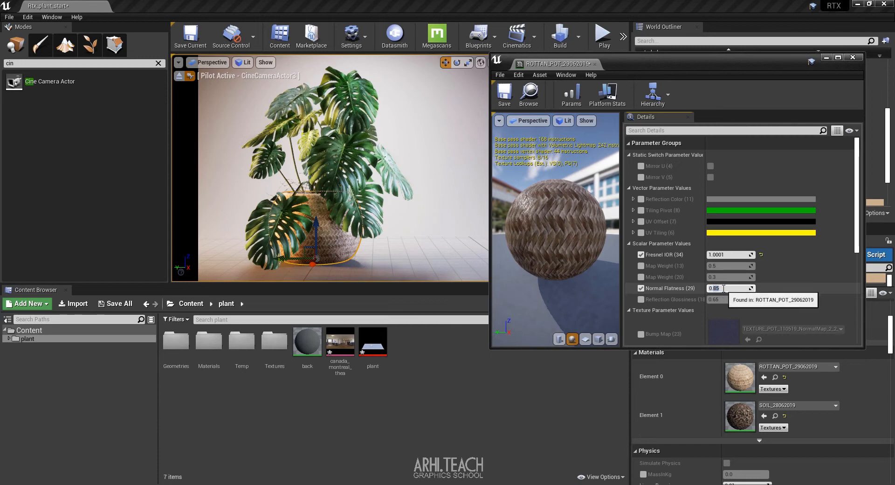
# Set the pot material's Normal Flatness to 0.95 and compare the surface with the override switched off and back on
pyautogui.write('0.95')
pyautogui.press('Return')
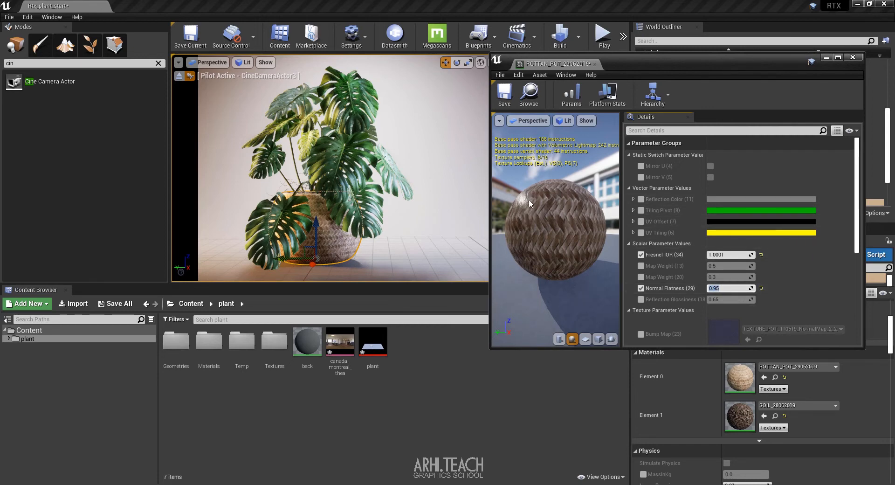
pyautogui.scroll(3, 529, 199)
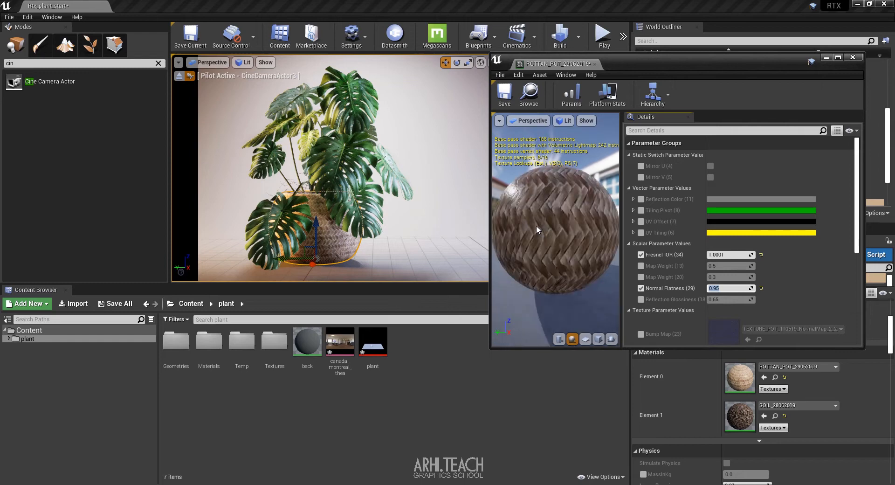
pyautogui.moveTo(537, 225); pyautogui.dragTo(579, 228)
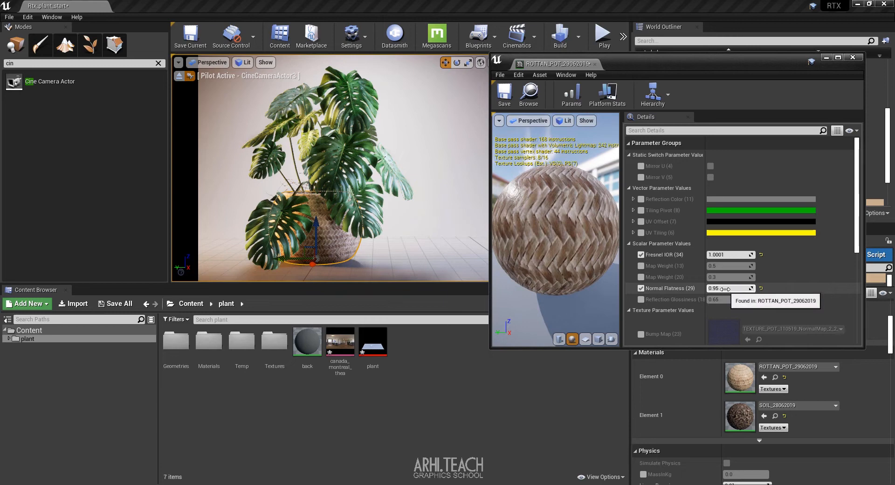
pyautogui.click(642, 288)
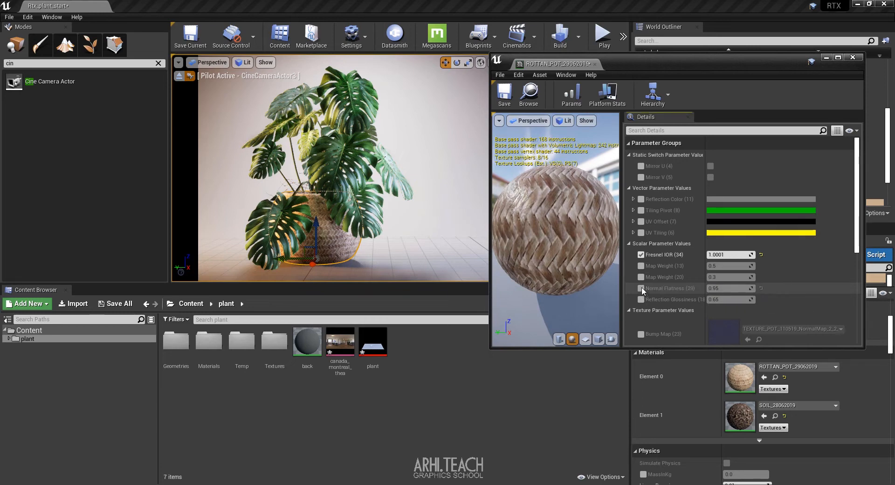
pyautogui.click(642, 287)
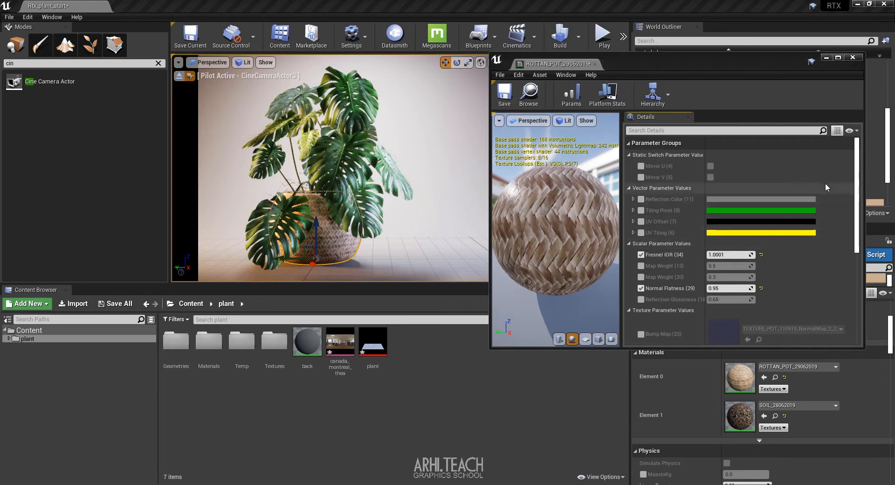
# Enable the pot material's Diffuse override and open its texture TEXTURE_POT_210519_4_2_2_Tex at the Adjustments settings
pyautogui.scroll(-5, 654, 240)
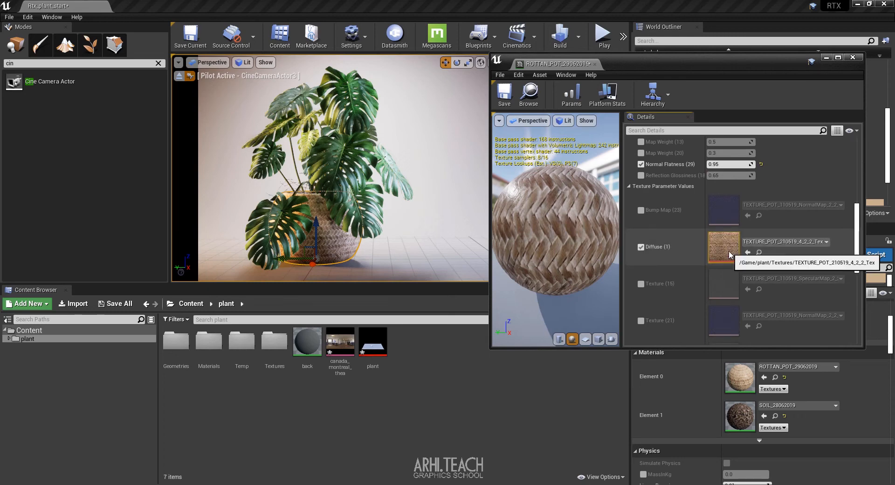
pyautogui.doubleClick(724, 247)
pyautogui.scroll(-4, 830, 245)
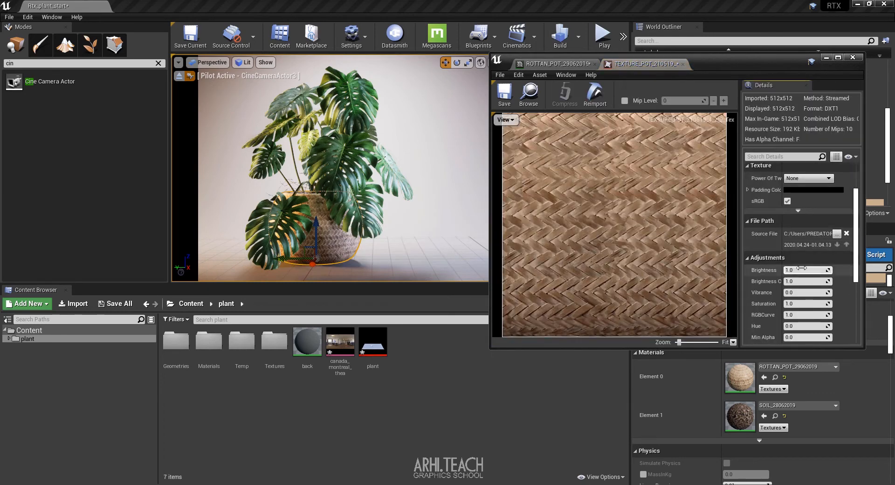
# Set the pot diffuse texture's Brightness to 1.5 and its Brightness Curve to 0.8
pyautogui.write('1.5')
pyautogui.press('Return')
pyautogui.click(801, 282)
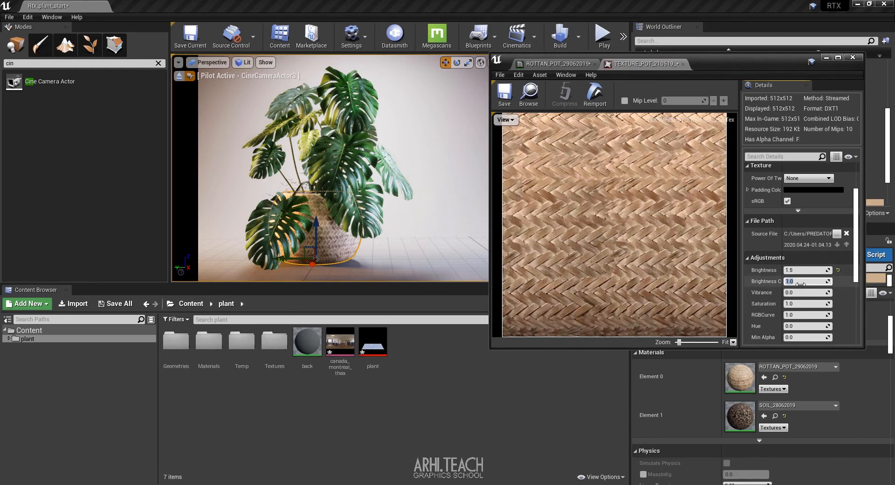
pyautogui.press('Return')
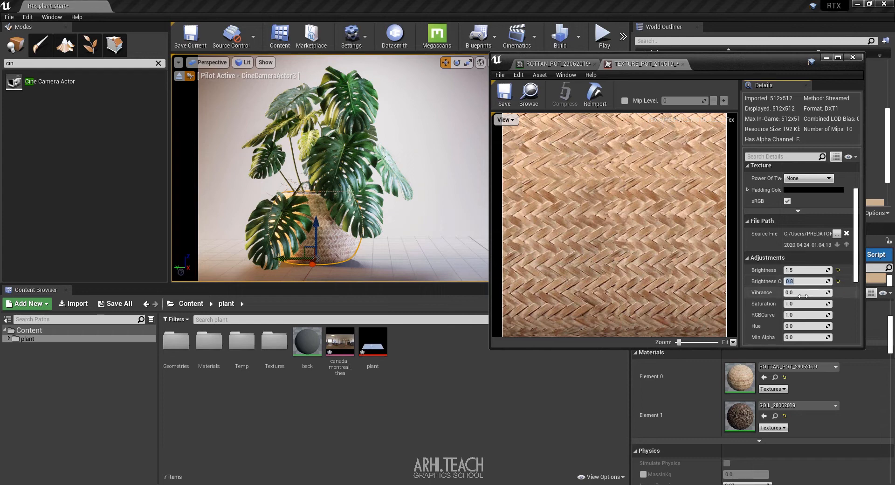
# Set the pot diffuse texture's Vibrance to 0.8 and its RGBCurve to 0.9
pyautogui.click(793, 292)
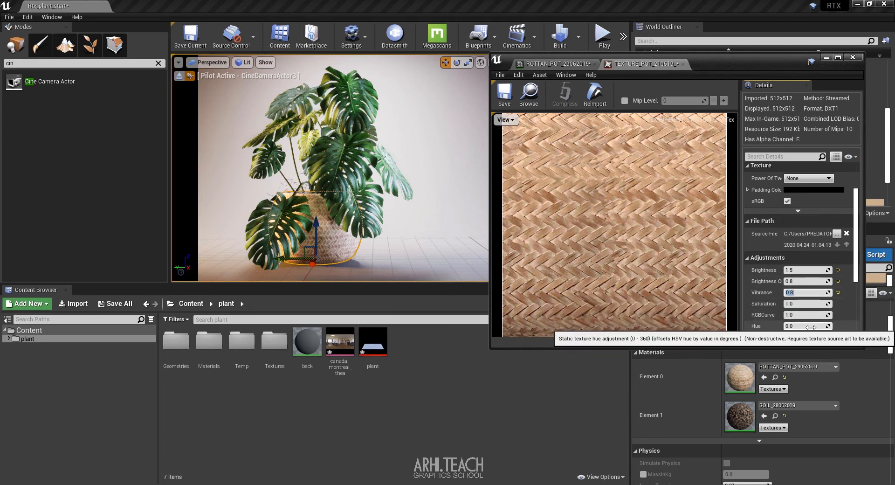
pyautogui.click(808, 315)
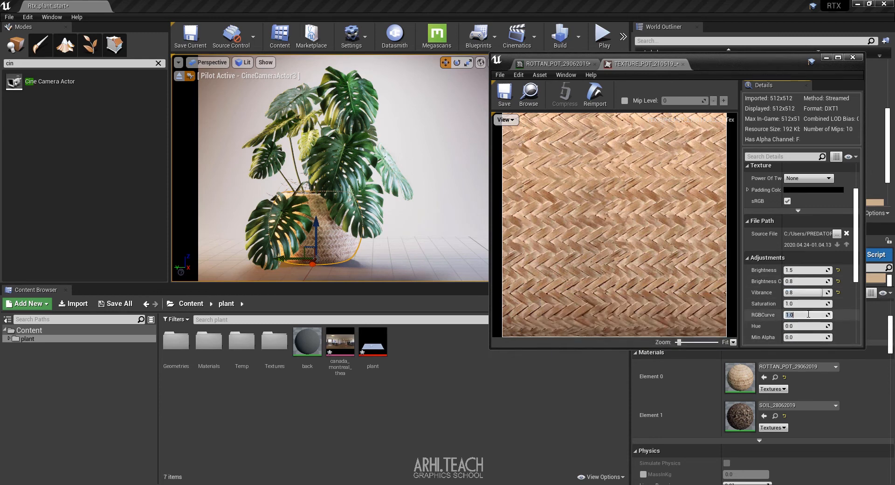
pyautogui.write('0.9')
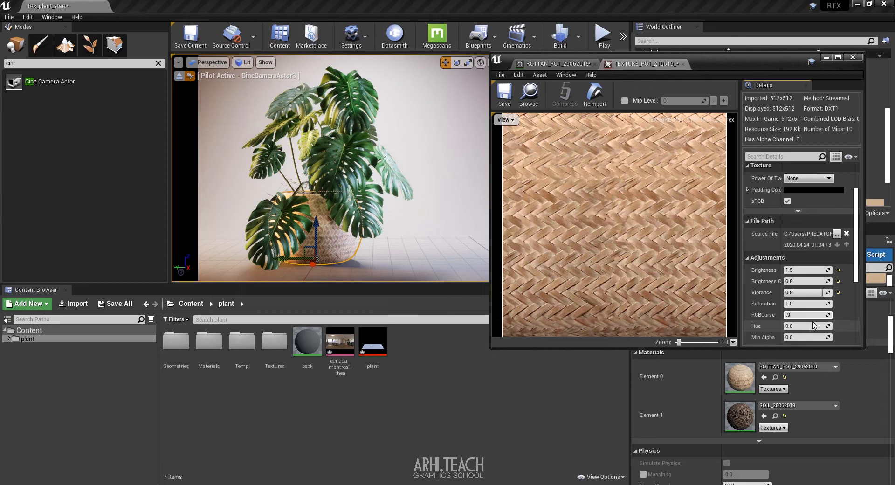
pyautogui.press('Return')
# Set the pot texture's Brightness to 1.0, then close the texture and material editors
pyautogui.click(793, 269)
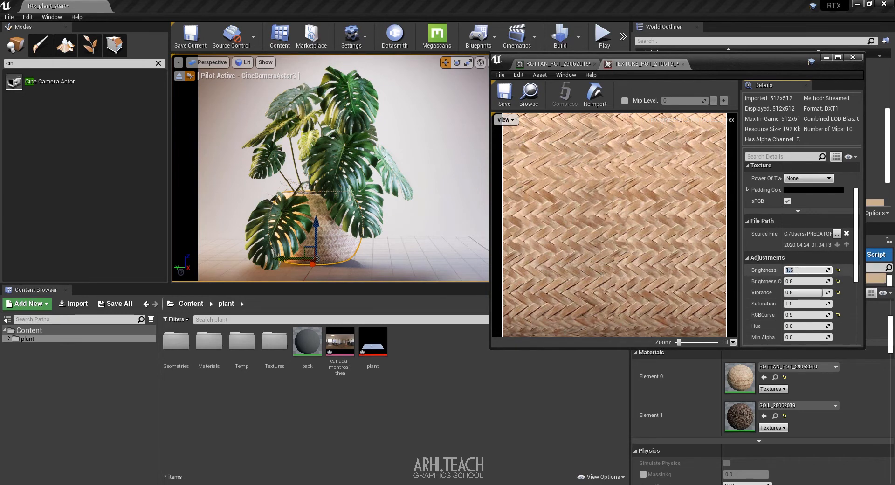
pyautogui.write('1')
pyautogui.press('Return')
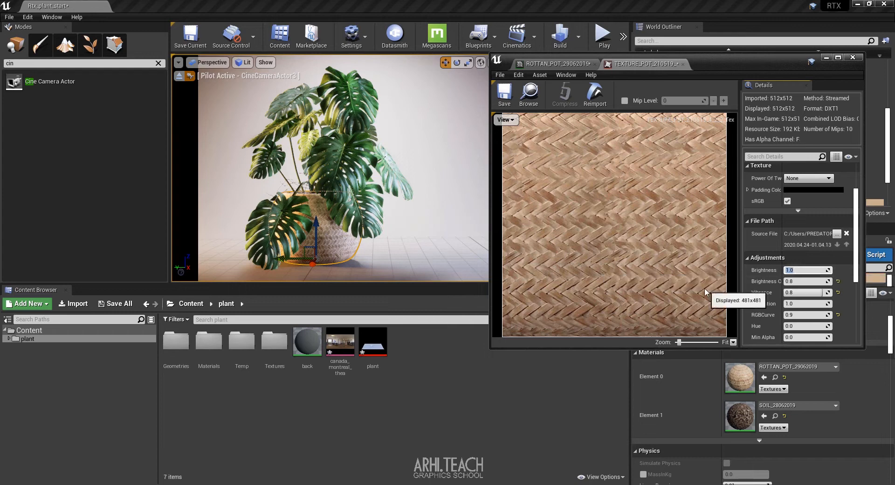
pyautogui.click(858, 60)
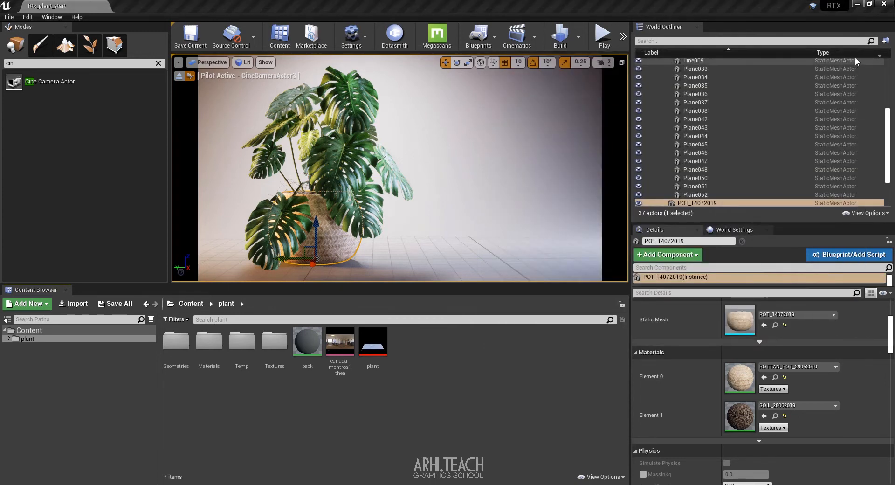
# Turn off the Grid display in the camera viewport
pyautogui.click(266, 62)
pyautogui.click(259, 156)
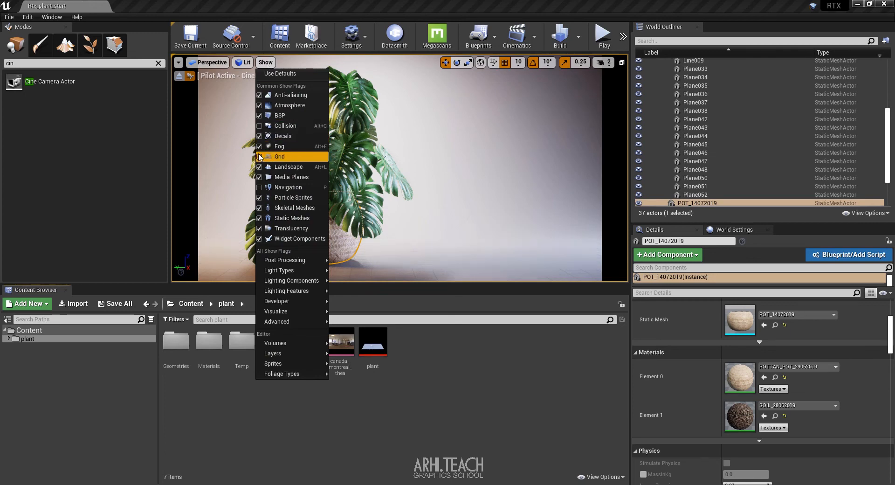
# Override the PostProcessVolume's Screen Percentage and set it to 300, filtering its details by "percen"
pyautogui.click(458, 398)
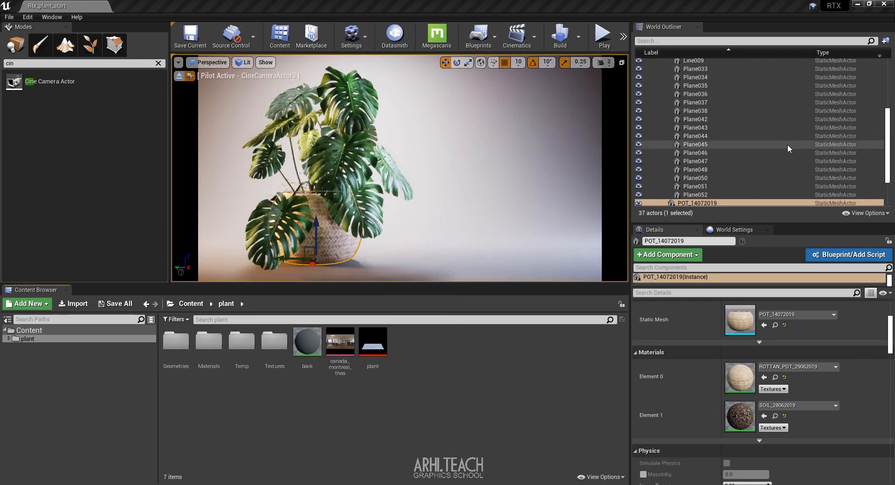
pyautogui.scroll(5, 788, 144)
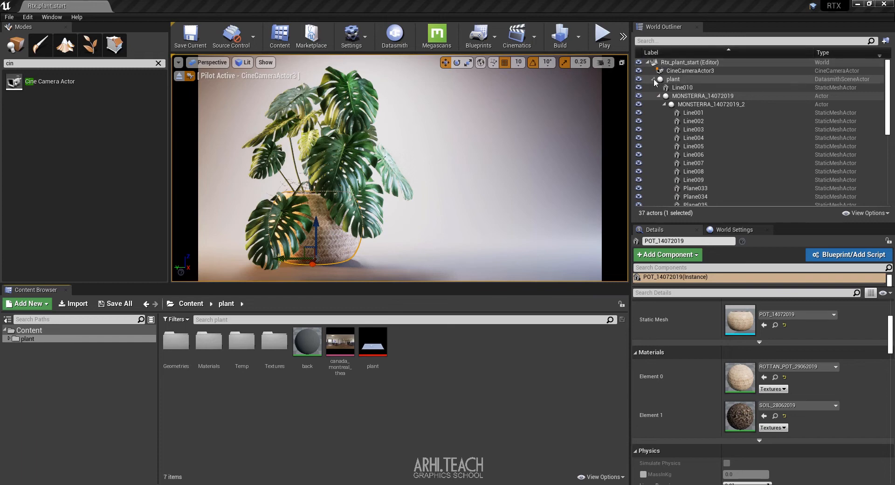
pyautogui.click(654, 79)
pyautogui.click(702, 88)
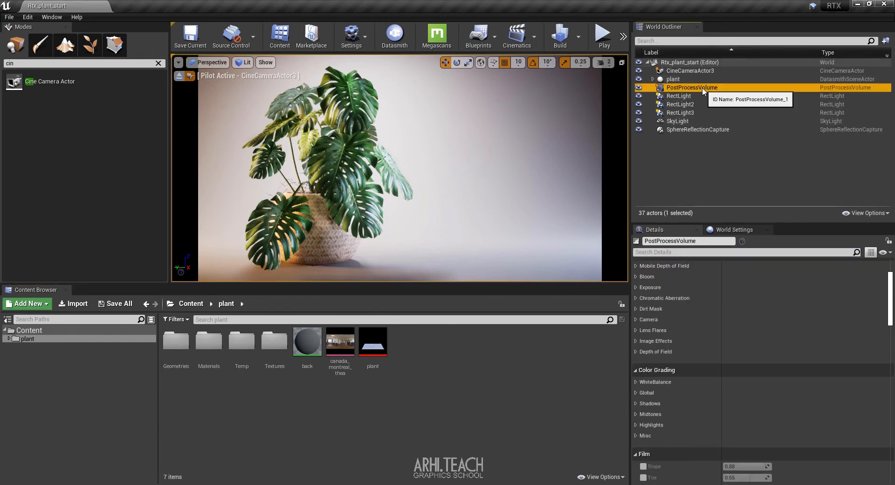
pyautogui.click(700, 251)
pyautogui.write('percen')
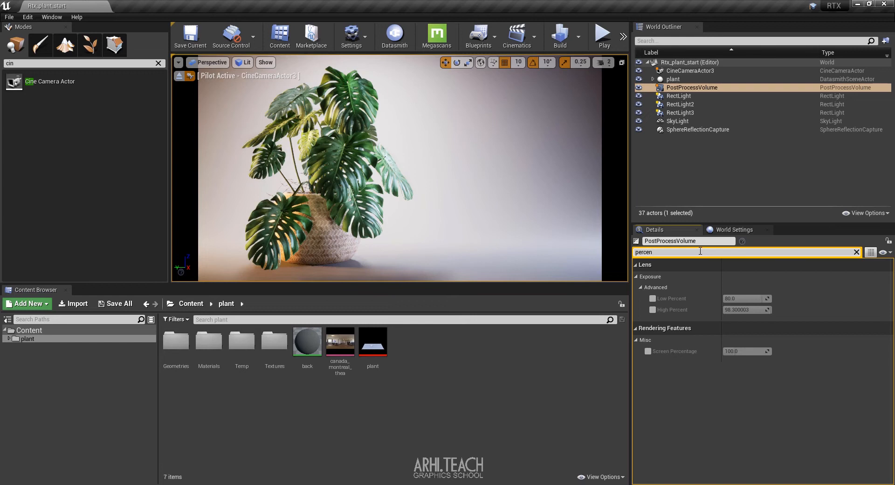
pyautogui.click(648, 351)
pyautogui.click(743, 354)
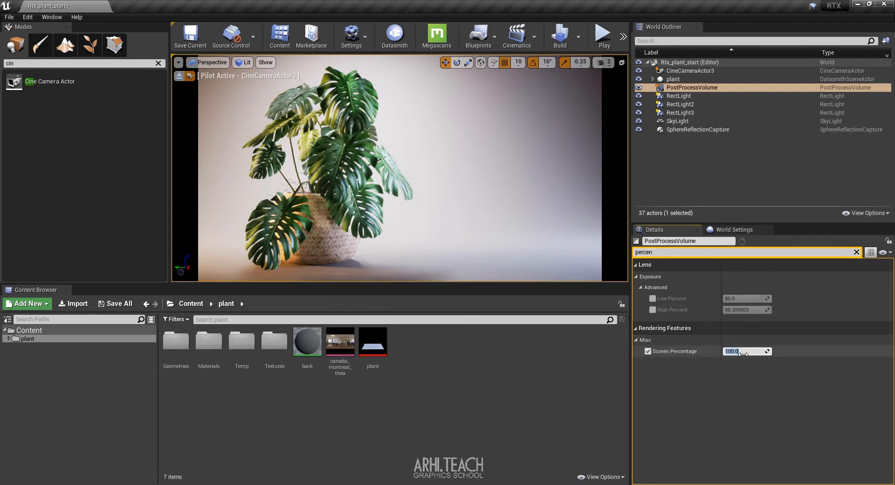
pyautogui.click(743, 354)
pyautogui.press('Return')
pyautogui.write('300')
pyautogui.press('Return')
# Run the console command r.Tonemapper.Sharpen 3 to sharpen the image
pyautogui.click(468, 413)
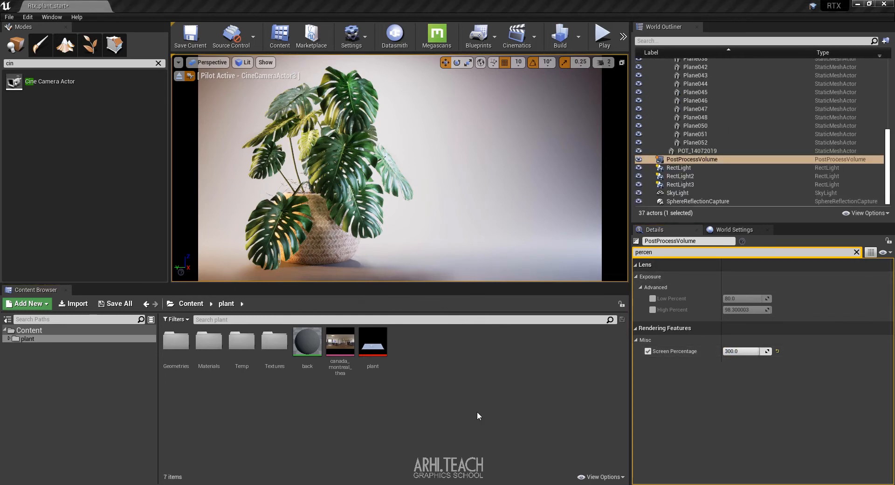
pyautogui.press('`')
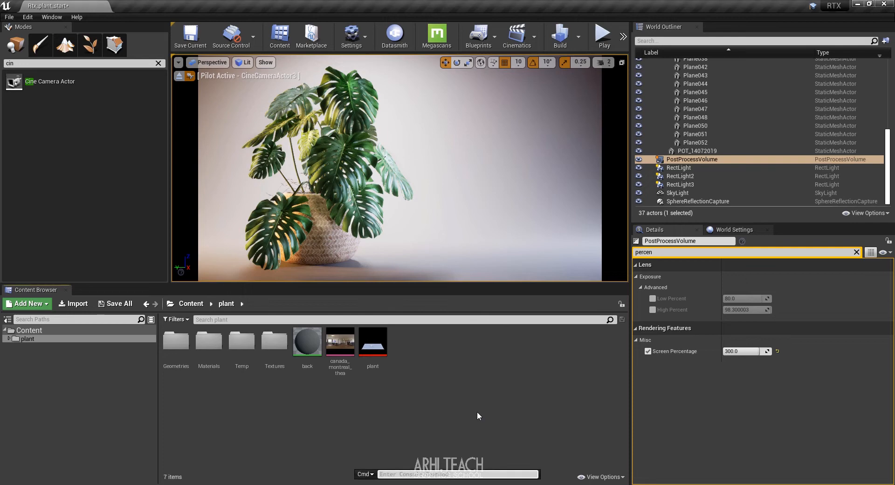
pyautogui.write('sharp')
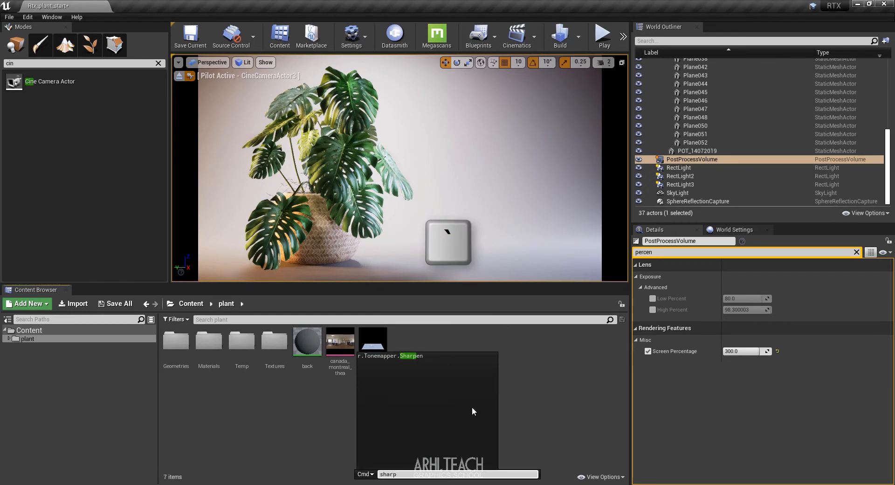
pyautogui.press('Down')
pyautogui.press('Tab')
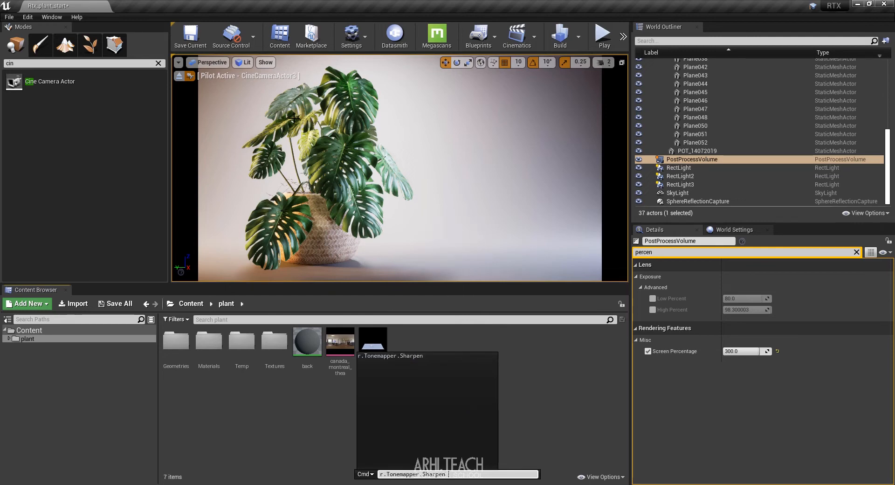
pyautogui.write('3')
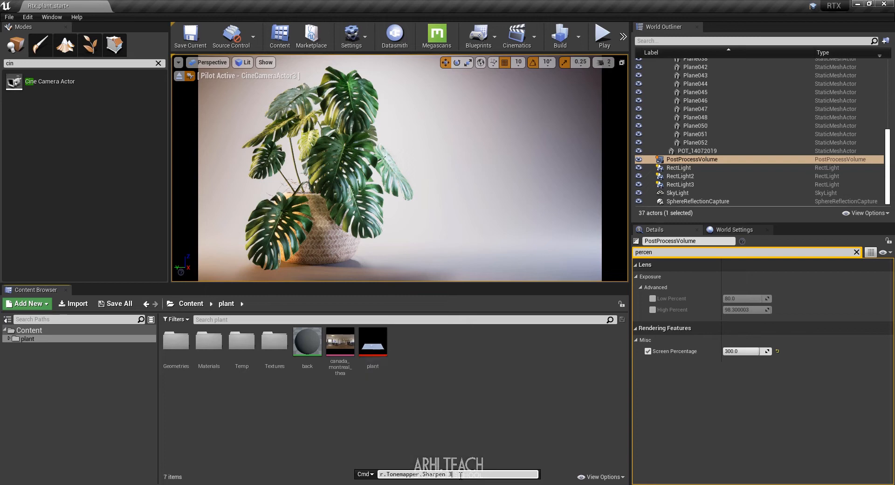
pyautogui.press('Return')
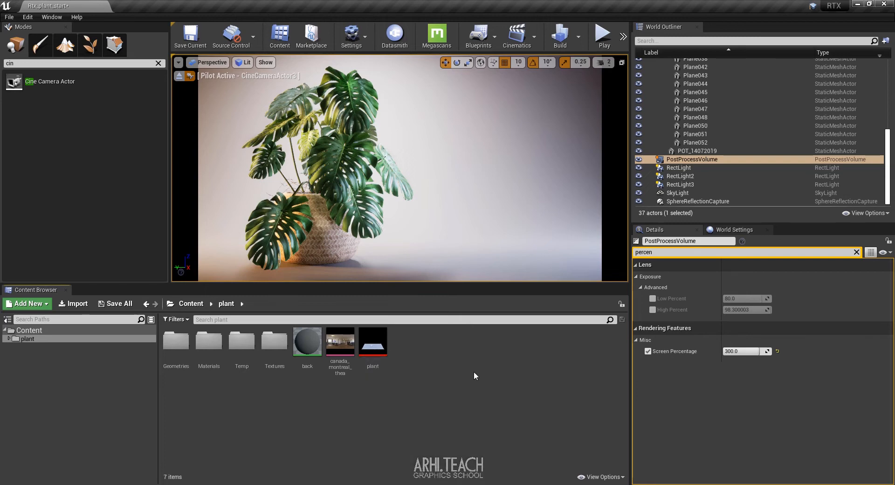
# Create a Level Sequence asset with its default name in the plant folder and open it in Sequencer
pyautogui.click(314, 247)
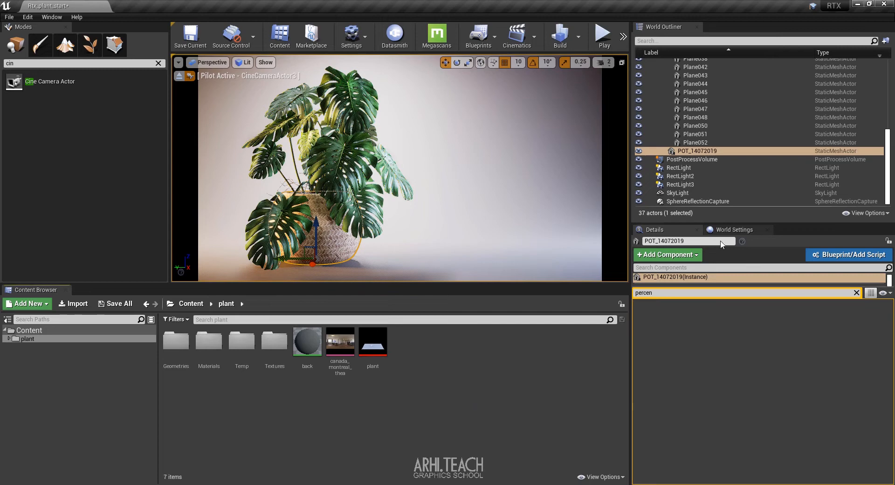
pyautogui.click(683, 202)
pyautogui.rightClick(481, 378)
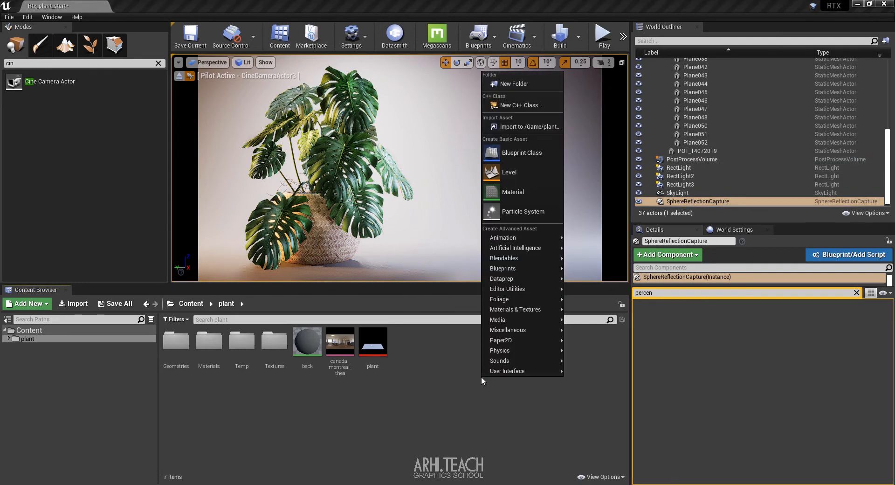
pyautogui.moveTo(545, 233)
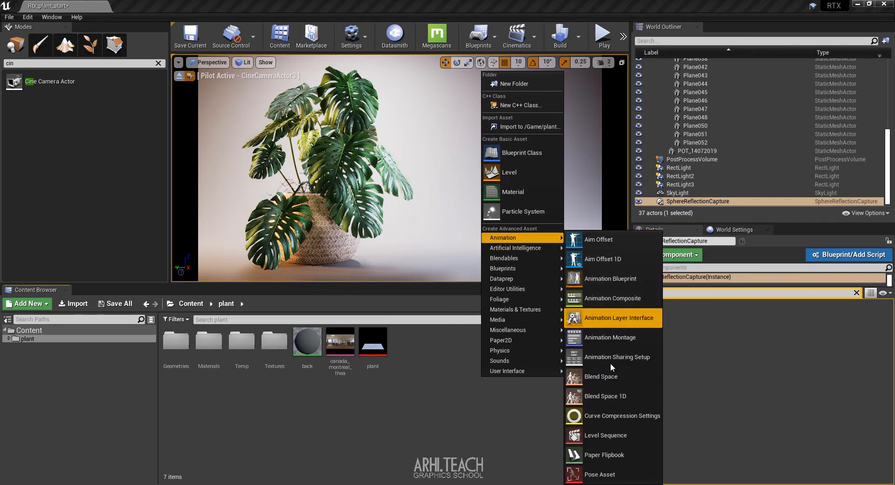
pyautogui.click(600, 427)
pyautogui.press('Return')
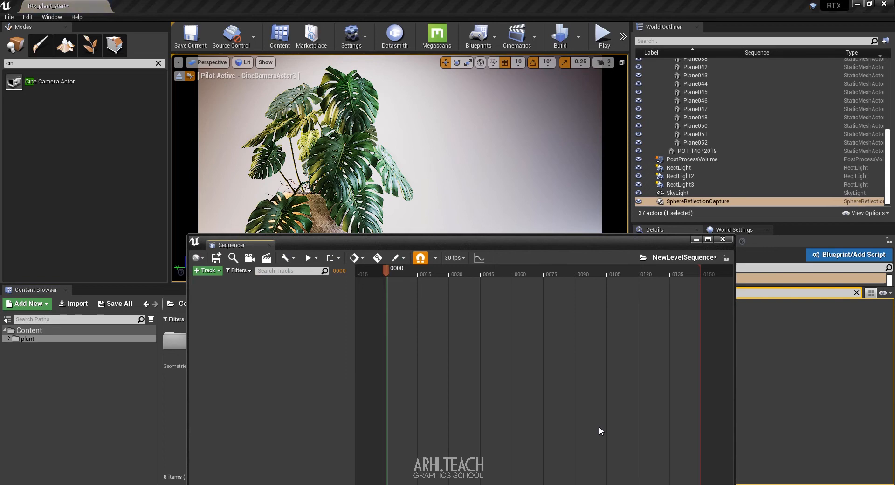
# Add a Camera Cuts track to the sequence and bind CineCameraActor3 to it, moving Sequencer clear of the viewport
pyautogui.click(208, 271)
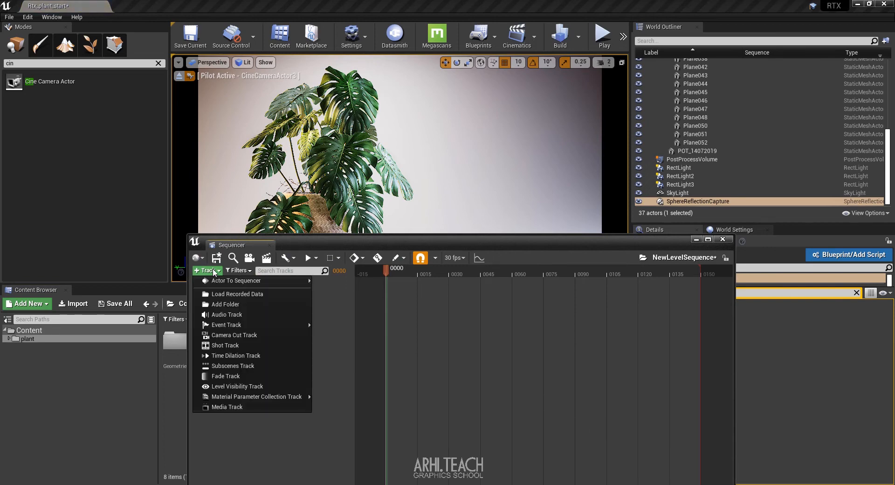
pyautogui.click(251, 338)
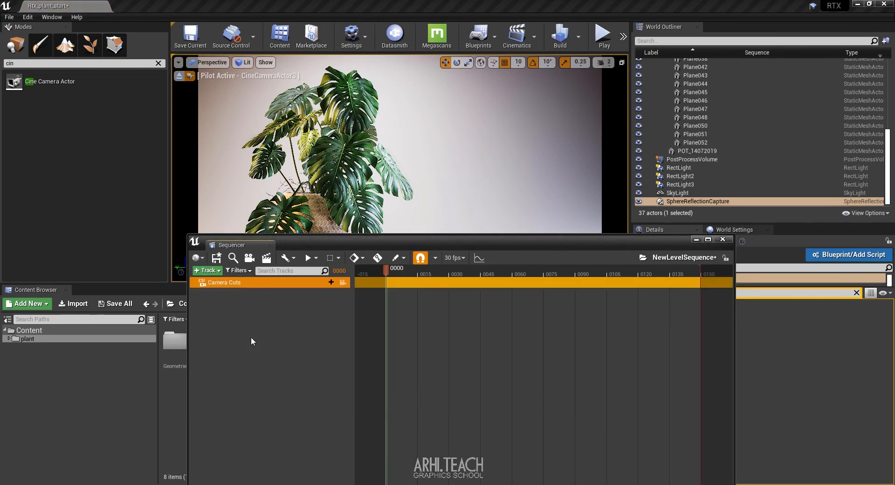
pyautogui.click(330, 282)
pyautogui.click(355, 319)
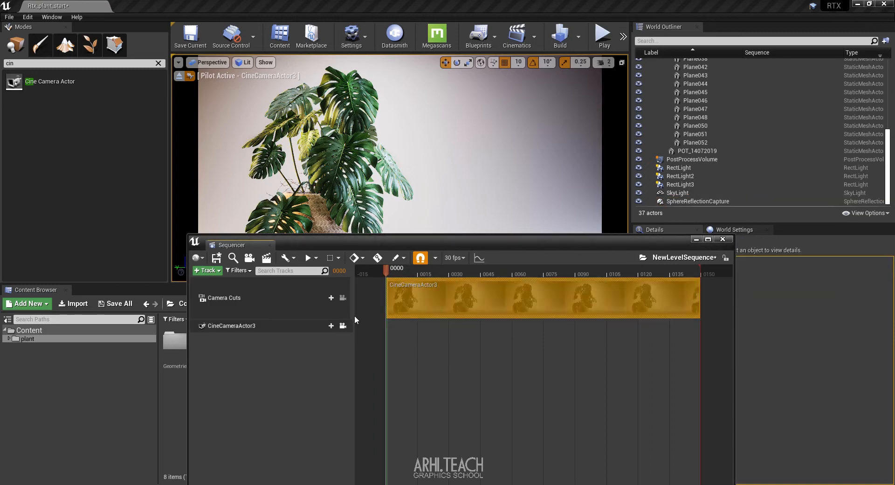
pyautogui.moveTo(466, 243); pyautogui.dragTo(470, 295)
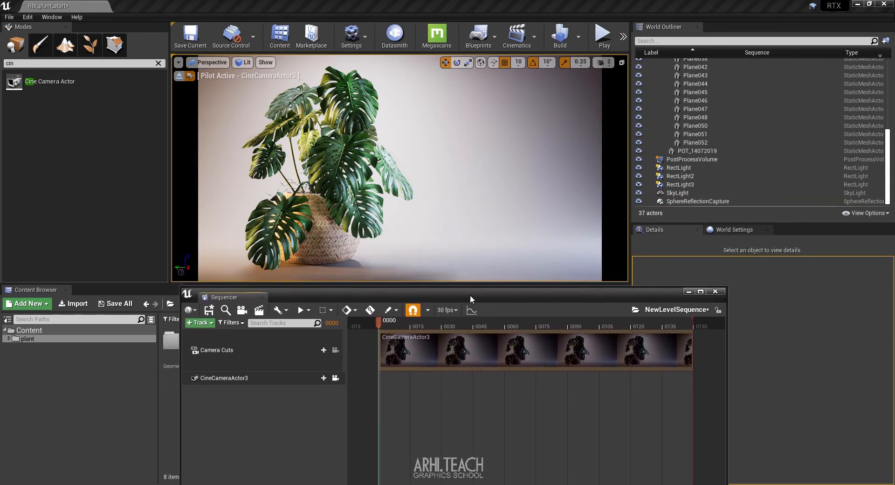
# Open the movie render settings and set the output to Image Sequence (png) at 3840 x 2160 (16:9)
pyautogui.click(259, 310)
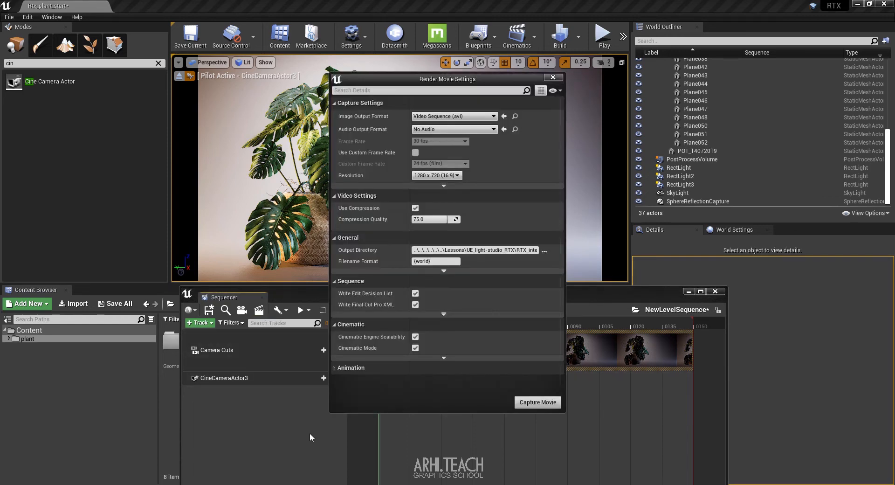
pyautogui.click(468, 116)
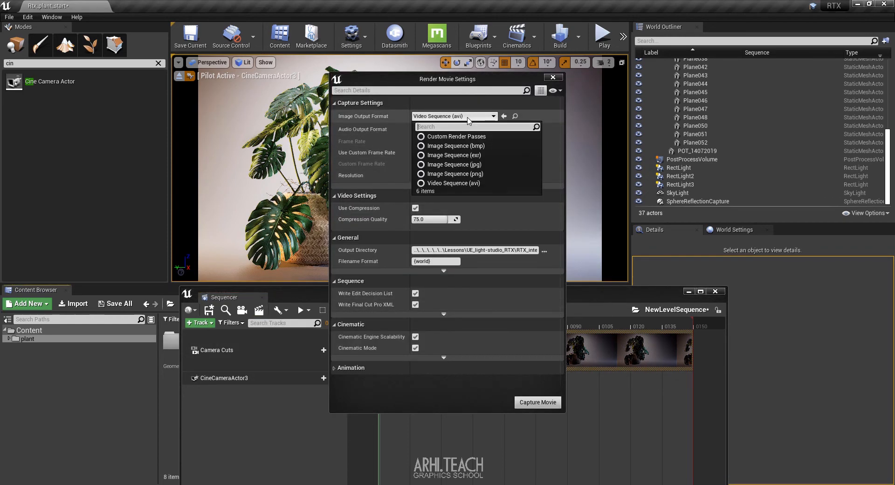
pyautogui.click(470, 174)
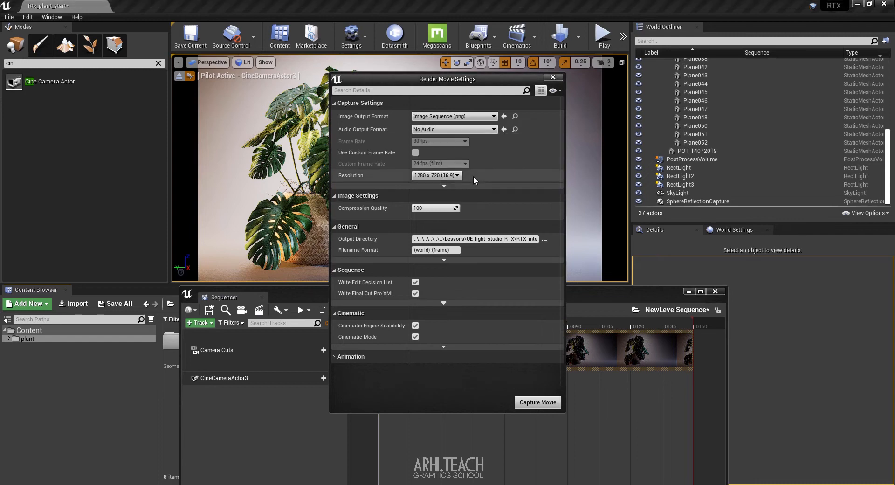
pyautogui.click(447, 176)
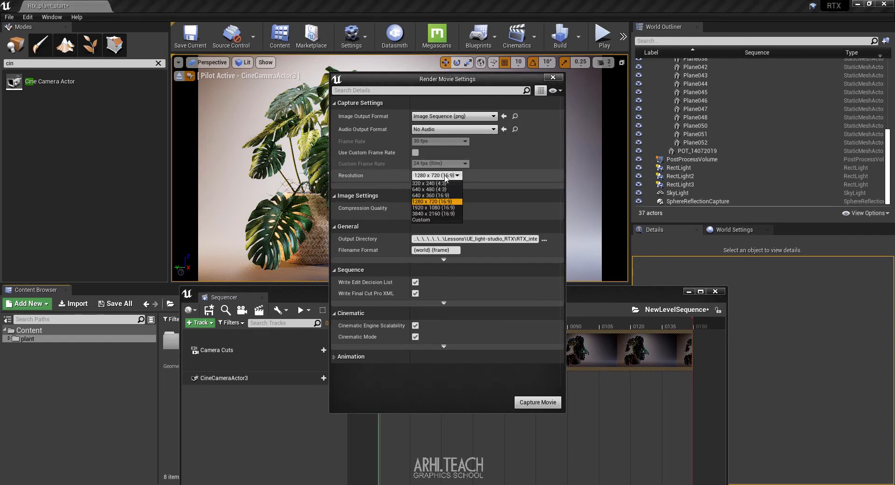
pyautogui.click(435, 213)
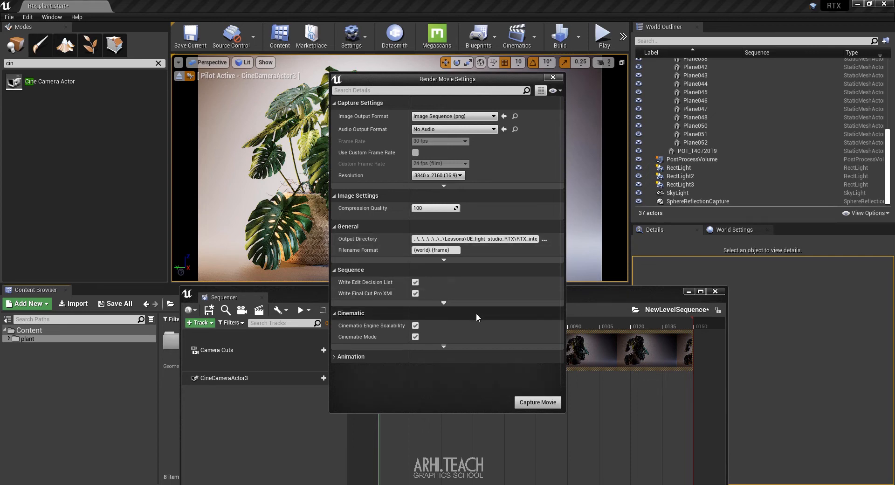
# Enable a custom start and end frame for the render, using the range 0000 to 0001
pyautogui.click(333, 357)
pyautogui.scroll(-3, 471, 365)
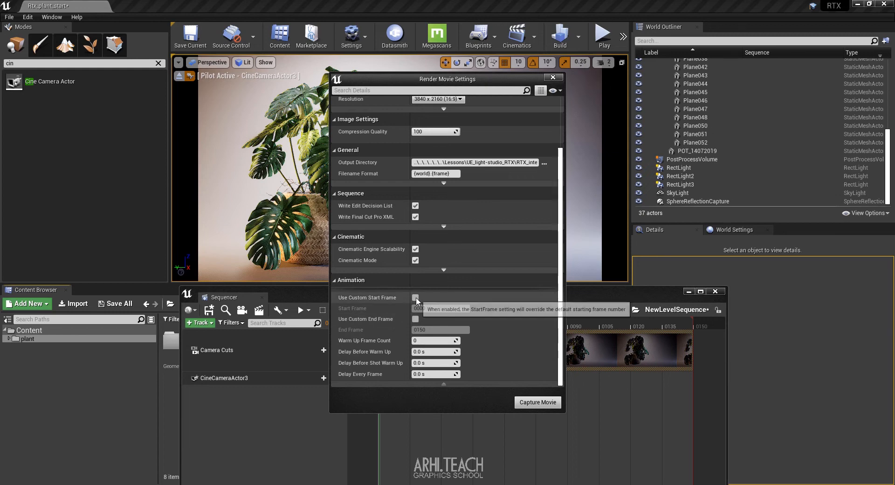
pyautogui.click(416, 298)
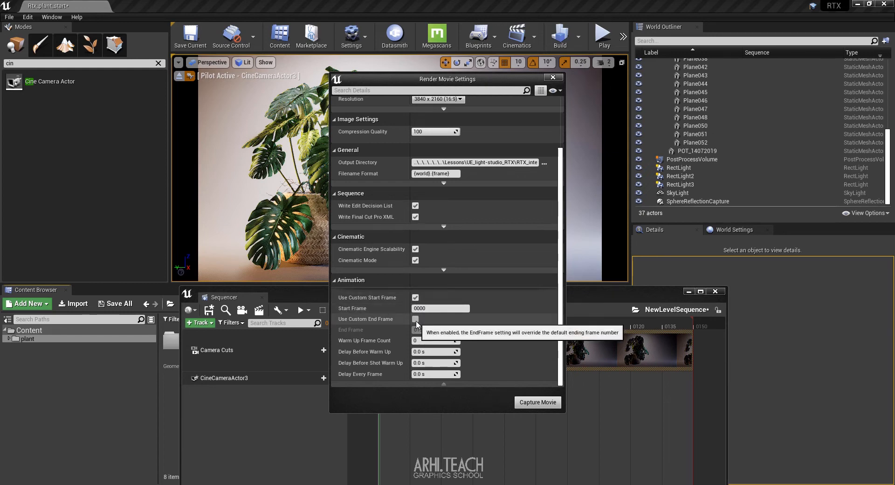
pyautogui.click(415, 319)
pyautogui.click(435, 308)
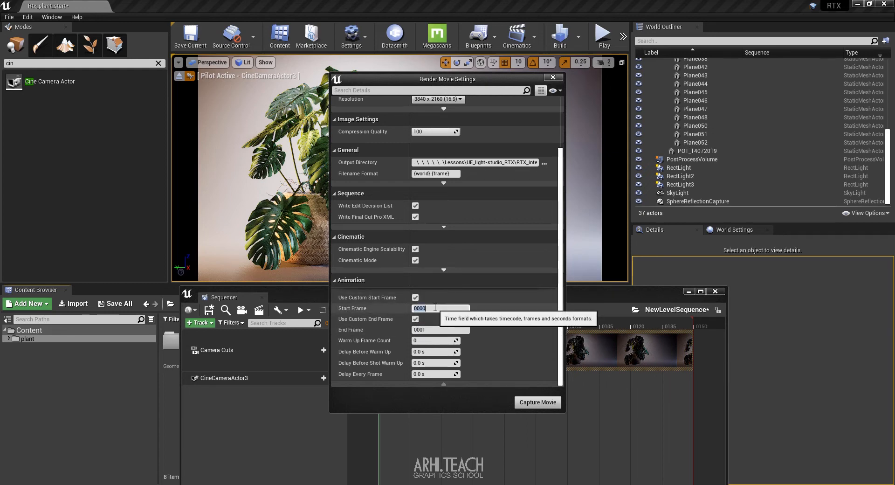
# Set the render output directory to the export folder in Documents\3ds Max 2020 and capture the movie
pyautogui.scroll(3, 496, 276)
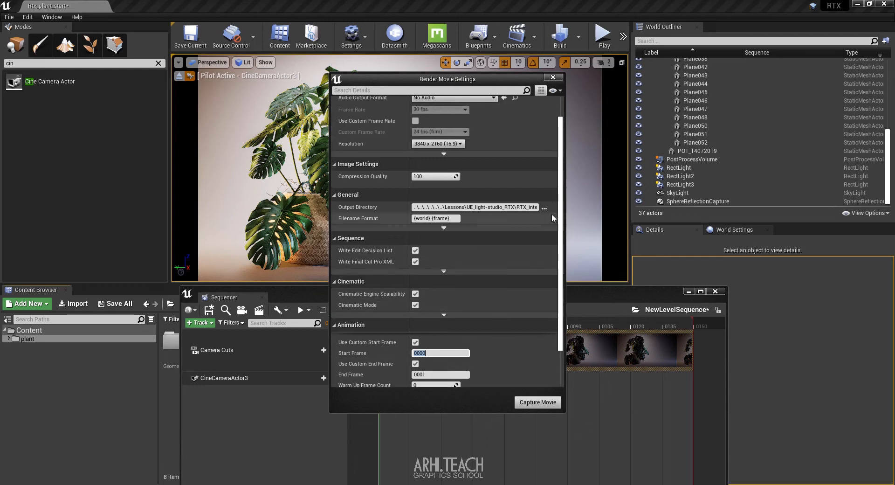
pyautogui.click(544, 208)
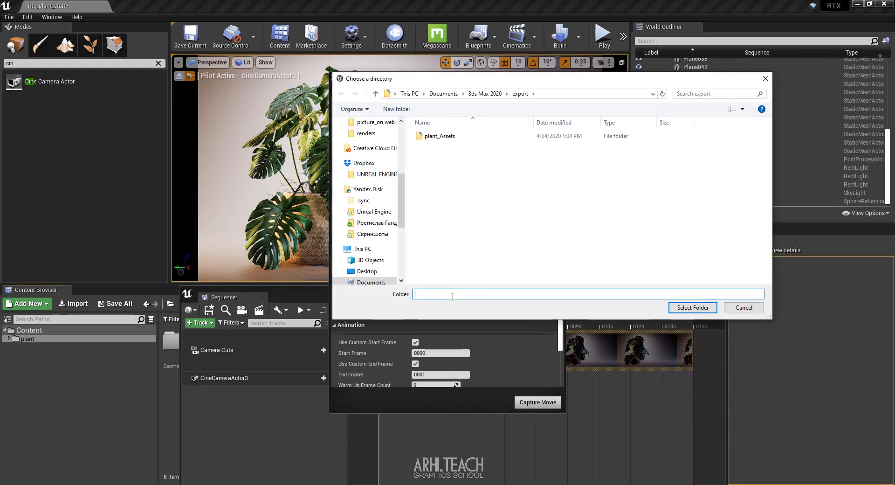
pyautogui.click(693, 307)
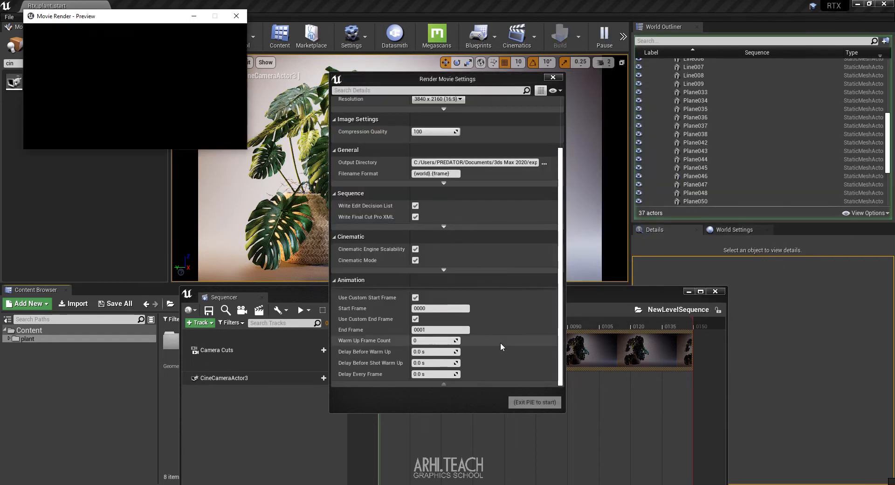
pyautogui.click(494, 331)
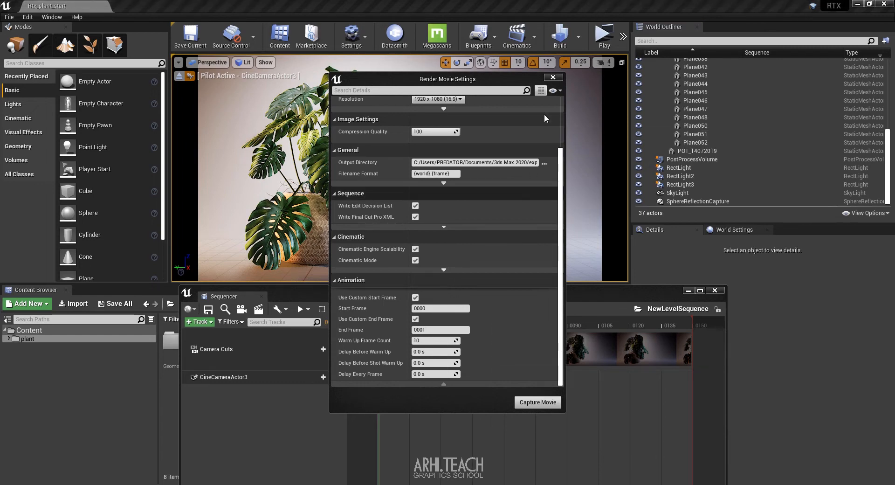
# Close the render settings and Sequencer windows, then examine the rendered PNG image and close it
pyautogui.click(553, 77)
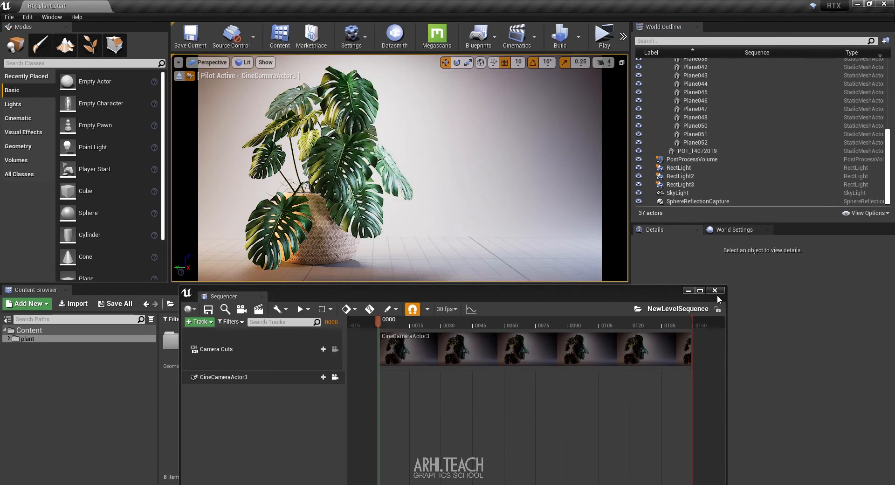
pyautogui.click(715, 291)
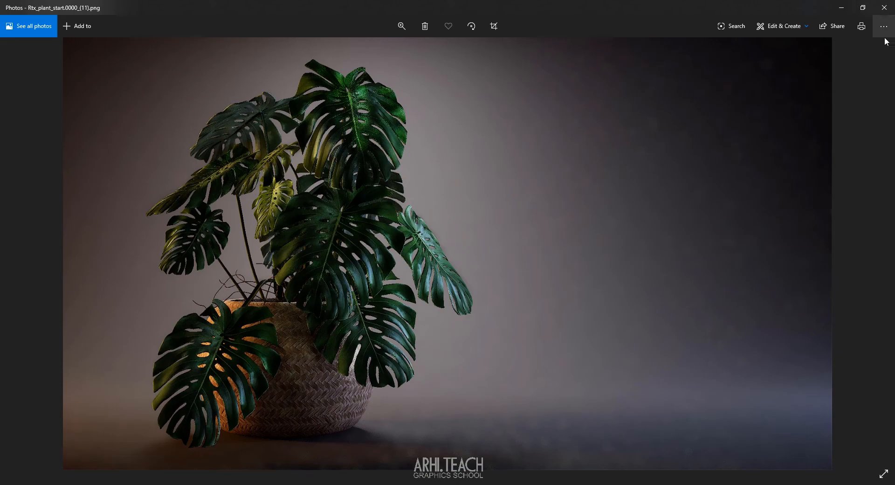
pyautogui.click(885, 8)
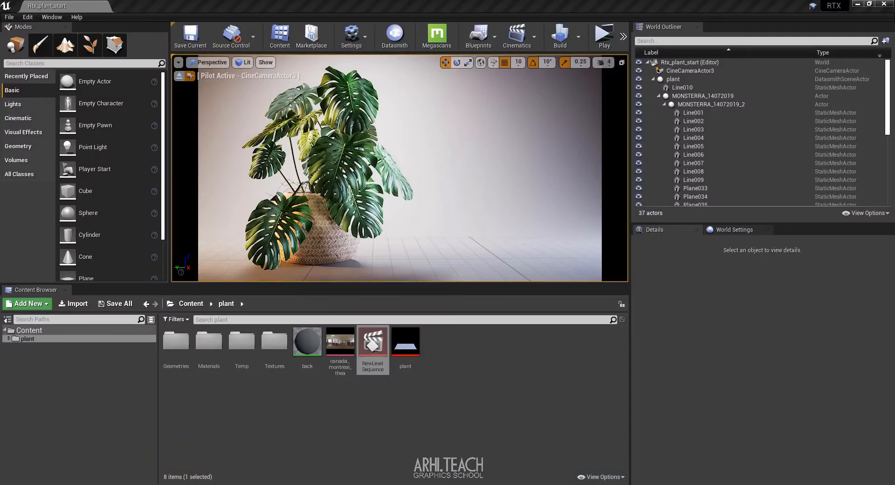
# On the PostProcessVolume, enable the overrides for Exposure Compensation, Min Brightness and Max Brightness, and set both brightness limits to 1.0
pyautogui.click(747, 40)
pyautogui.write('post')
pyautogui.click(692, 70)
pyautogui.scroll(-1, 733, 328)
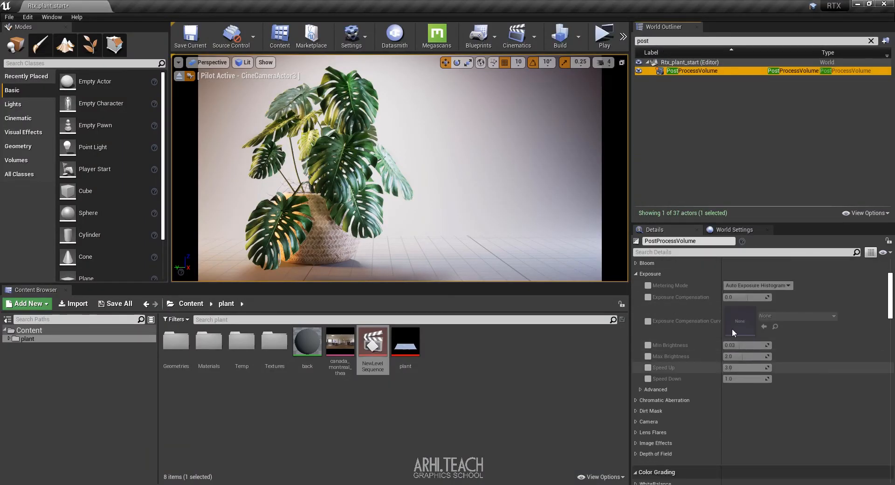
pyautogui.click(648, 297)
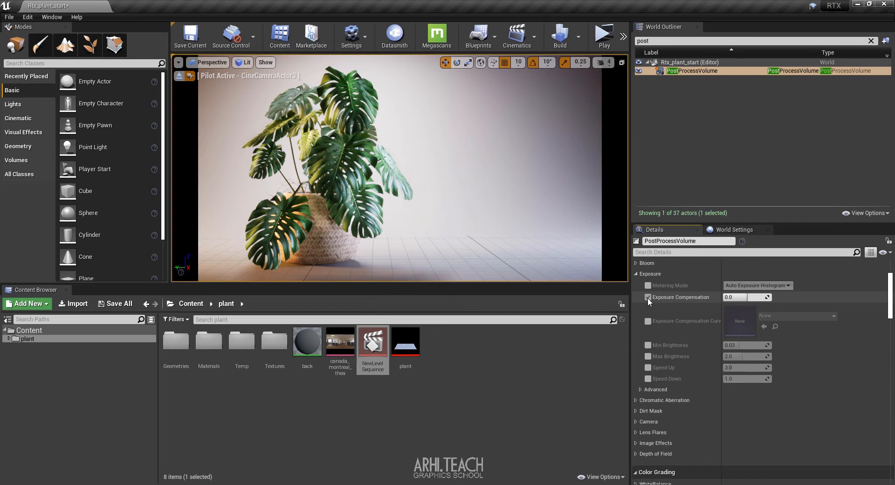
pyautogui.click(648, 345)
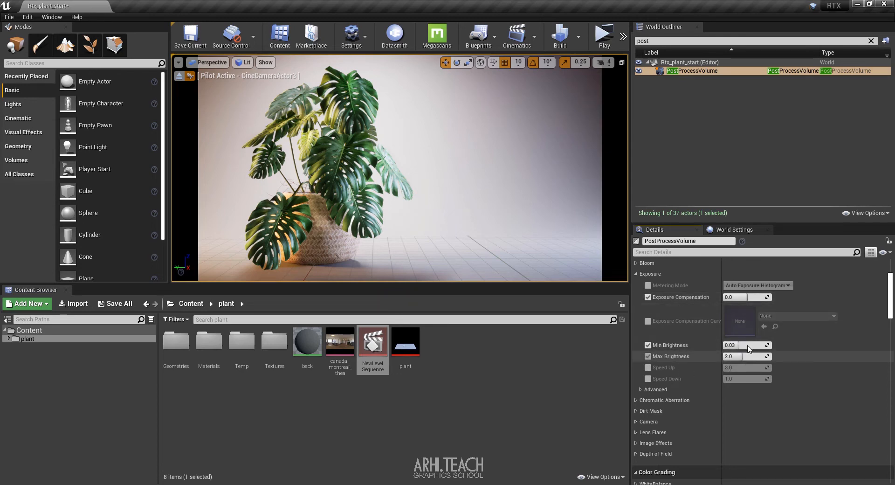
pyautogui.click(748, 346)
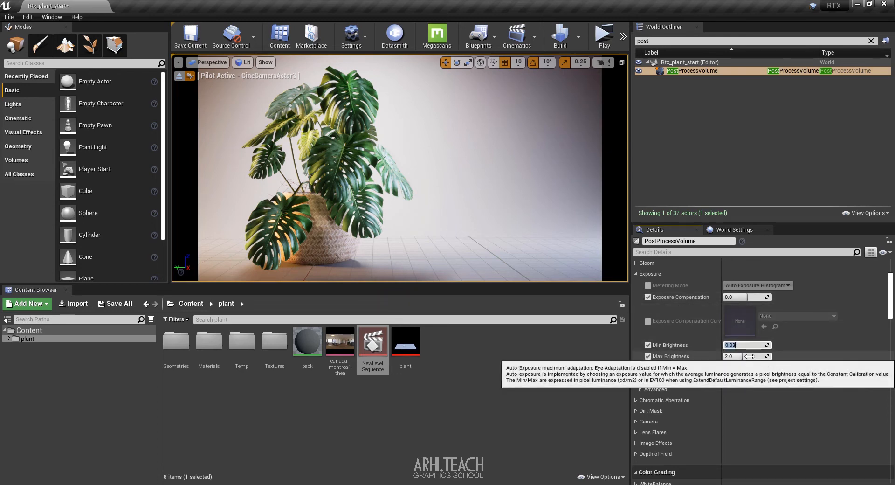
pyautogui.write('1')
pyautogui.press('Tab')
pyautogui.write('1')
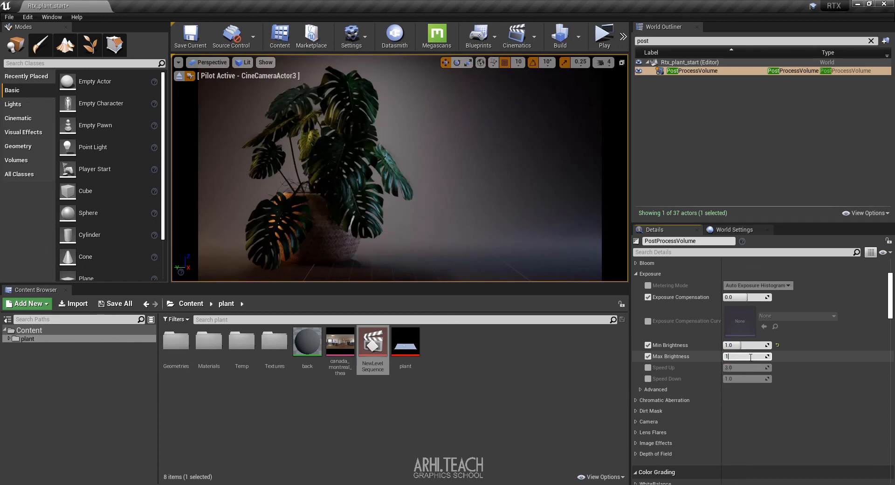
# Set the PostProcessVolume's Exposure Compensation to 3.0
pyautogui.click(750, 297)
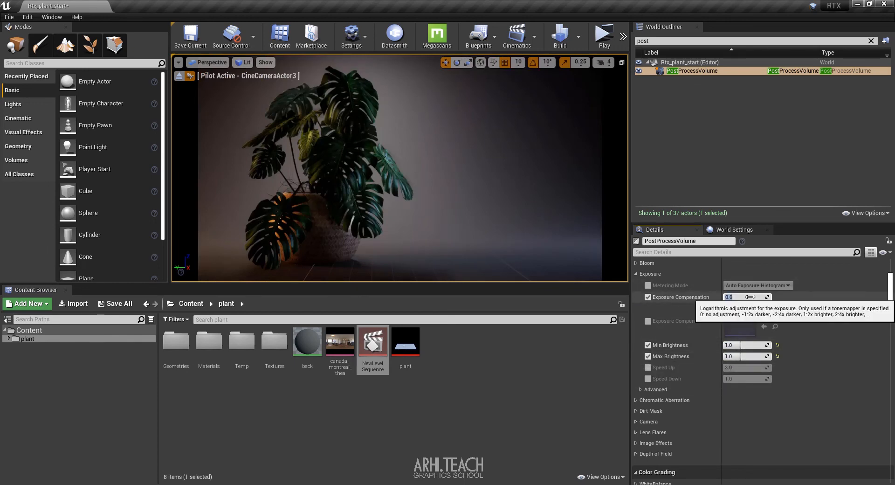
pyautogui.write('3')
pyautogui.press('Return')
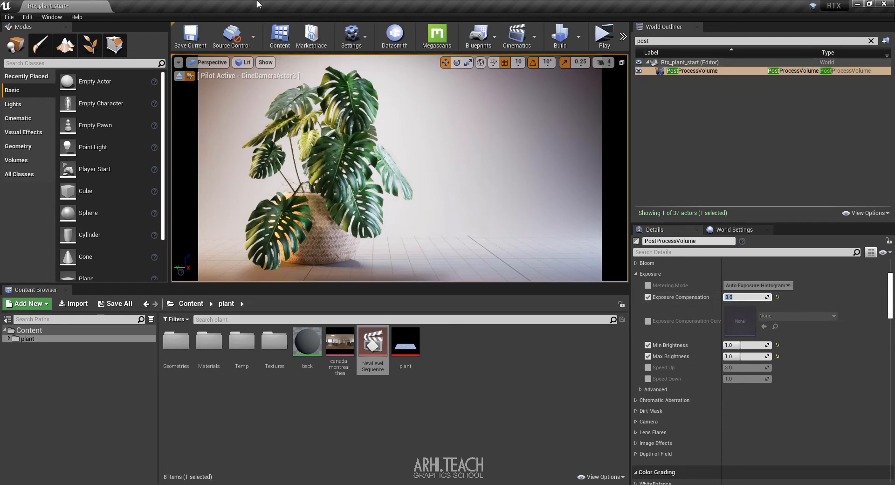
# Open the Engine Rendering section of the Project Settings
pyautogui.click(352, 40)
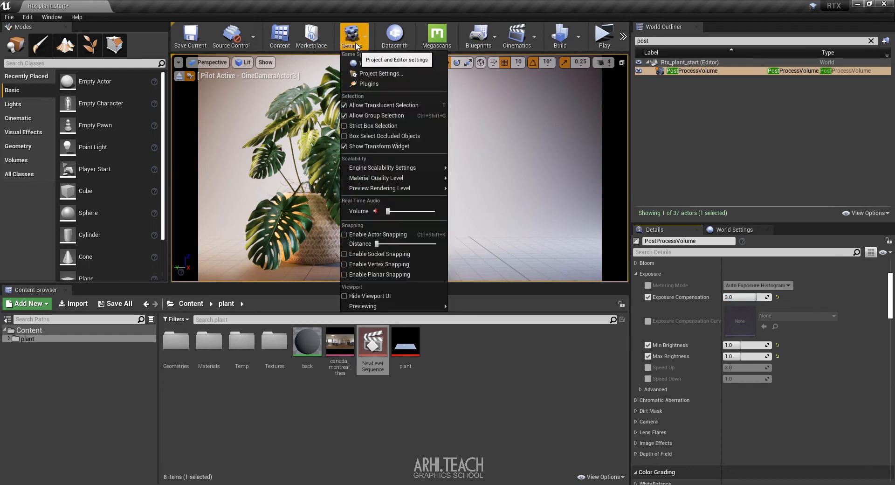
pyautogui.click(377, 75)
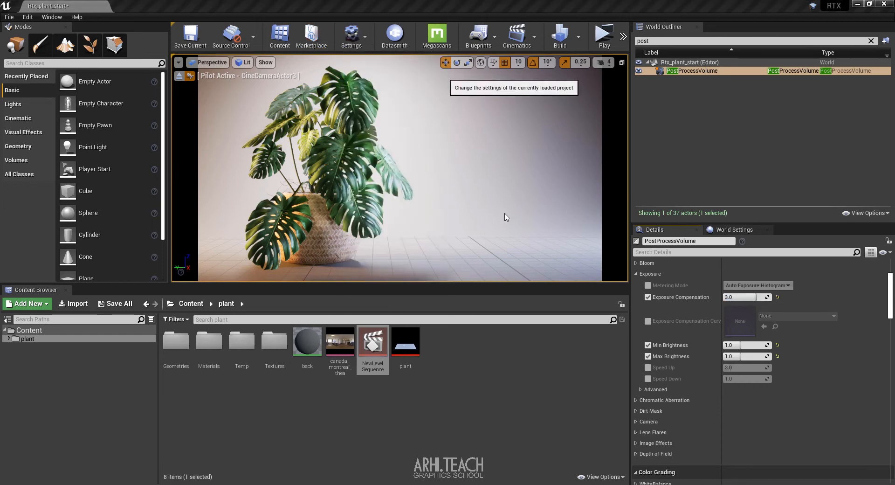
pyautogui.scroll(-5, 249, 168)
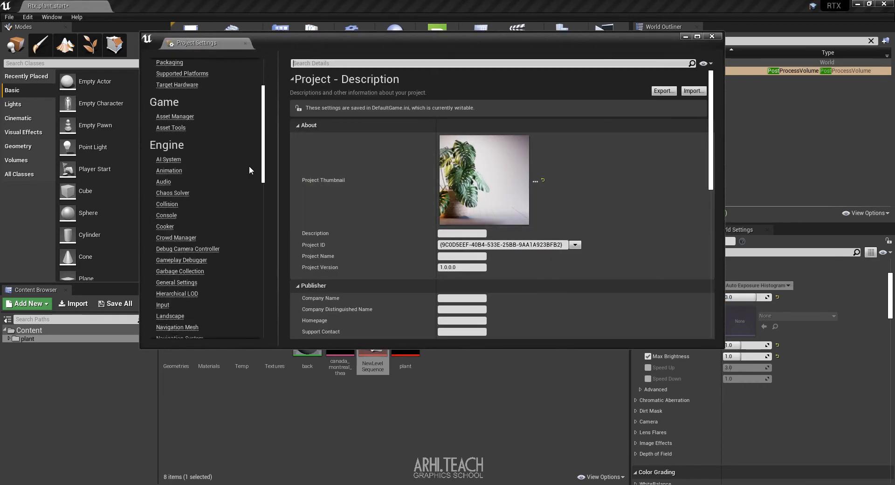
pyautogui.scroll(-5, 249, 170)
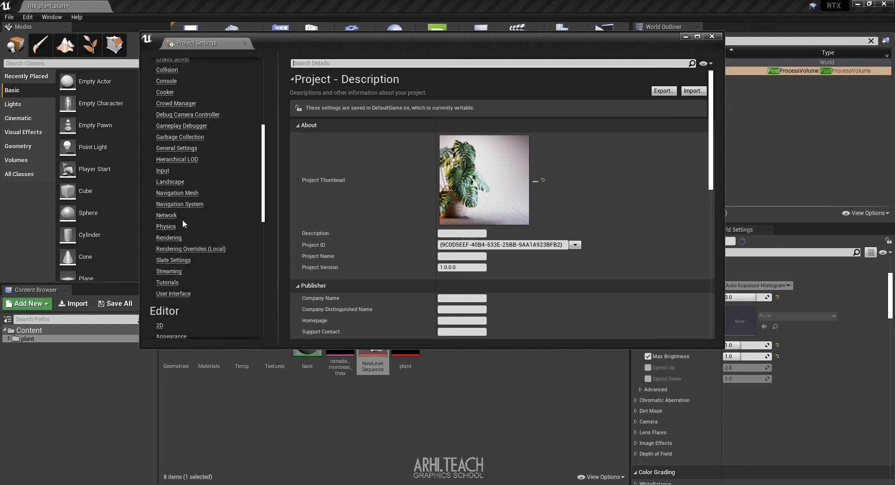
pyautogui.click(173, 239)
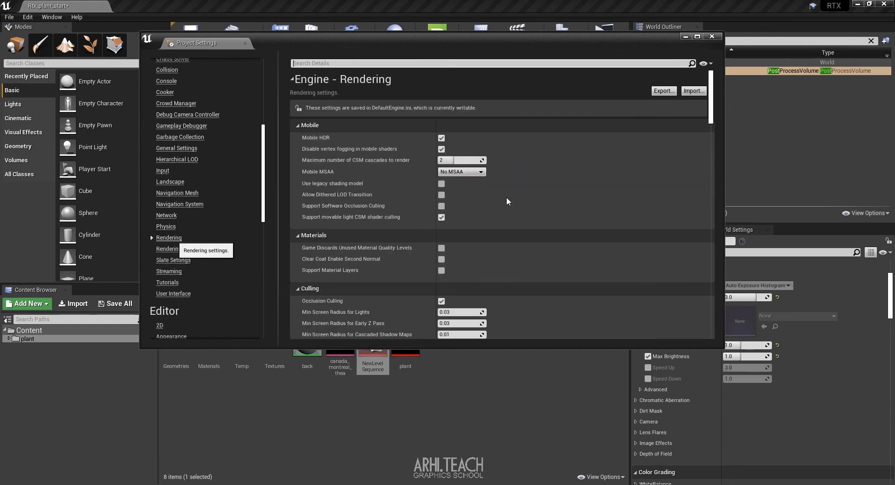
# Disable Bloom, Ambient Occlusion, Ambient Occlusion Static Fraction and Auto Exposure in the default rendering settings, and close Project Settings
pyautogui.scroll(-5, 514, 203)
pyautogui.scroll(-10, 515, 204)
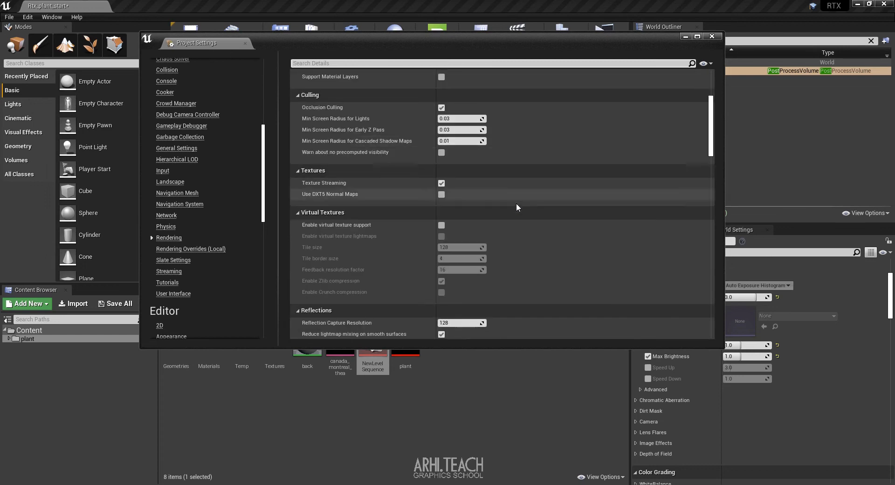
pyautogui.scroll(-8, 530, 198)
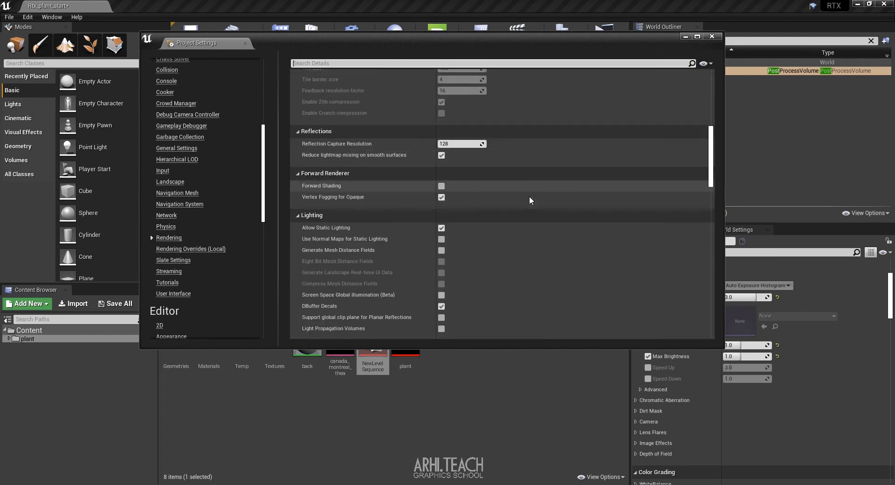
pyautogui.scroll(-6, 530, 199)
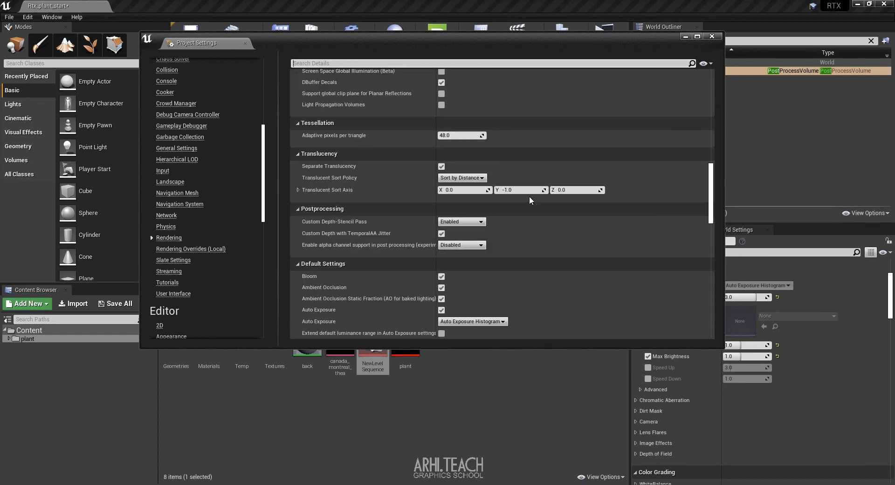
pyautogui.click(442, 217)
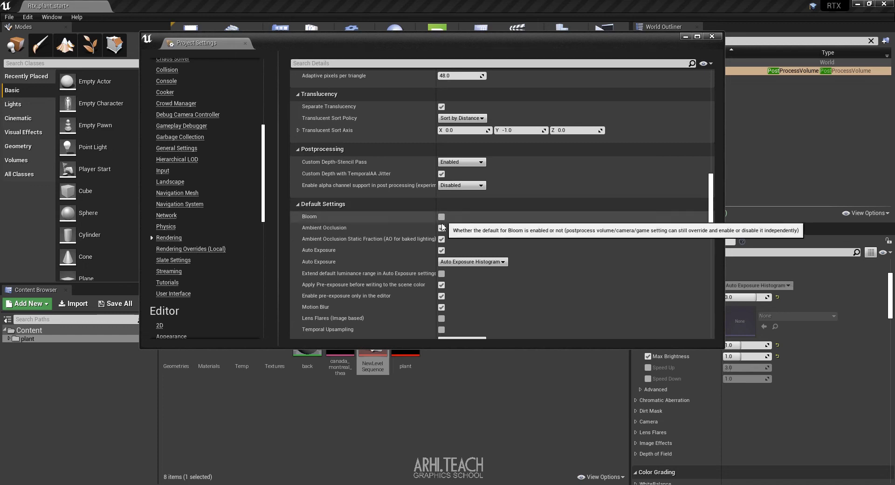
pyautogui.click(442, 228)
pyautogui.click(442, 239)
pyautogui.click(441, 251)
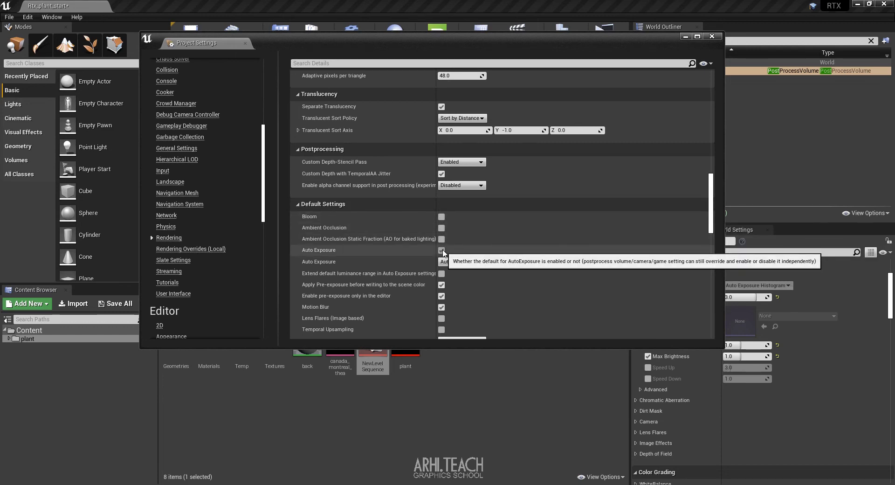
pyautogui.click(442, 250)
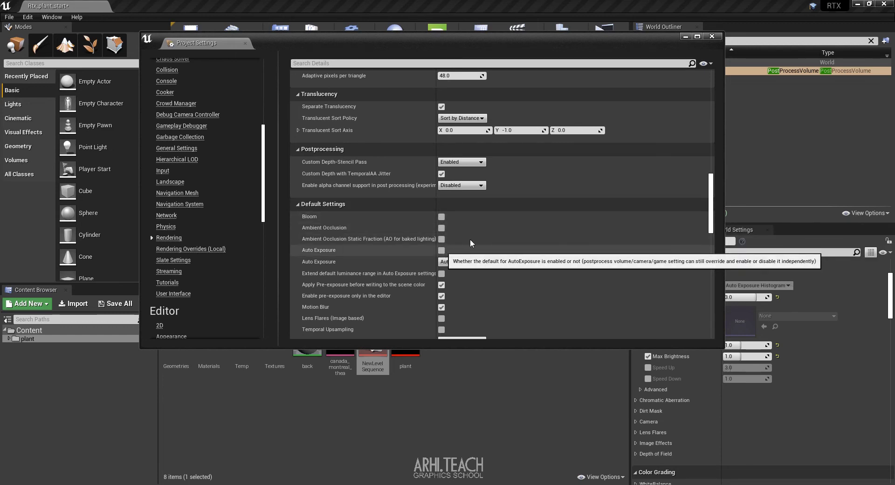
pyautogui.click(712, 36)
# Open NewLevelSequence and capture the movie with the existing render settings, saving the changed level
pyautogui.doubleClick(373, 347)
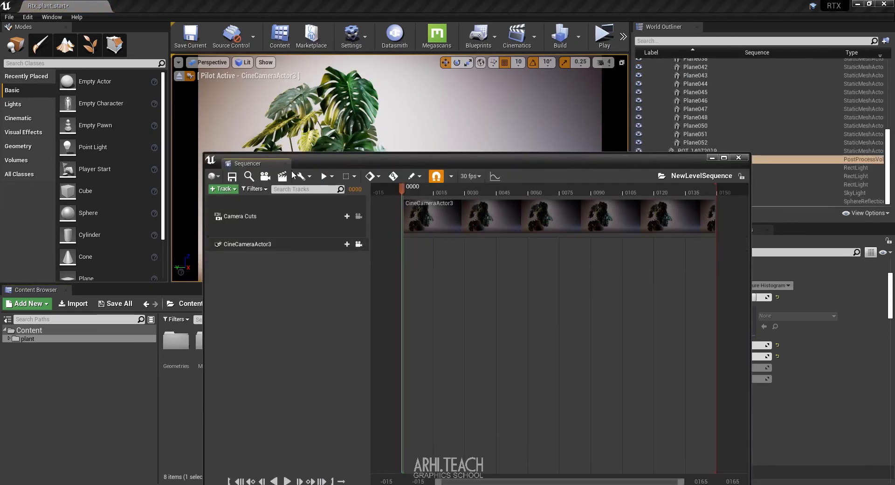
pyautogui.click(283, 177)
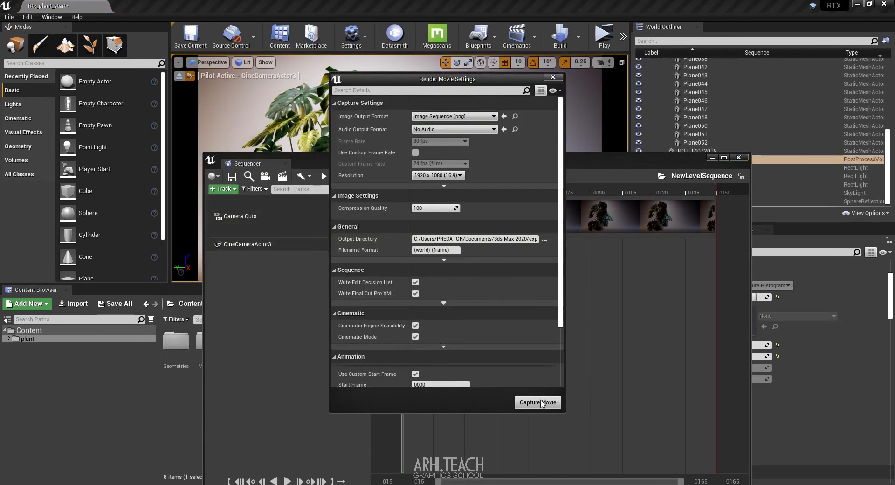
pyautogui.click(556, 406)
pyautogui.click(491, 332)
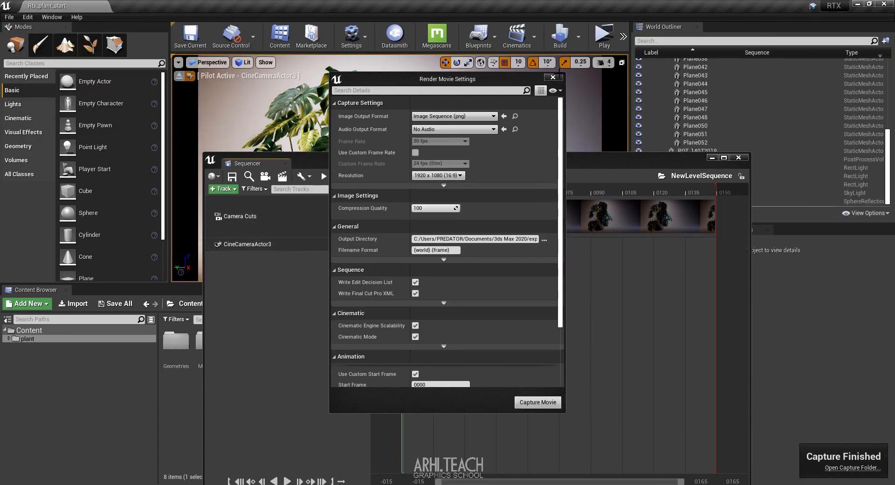
# Close the render settings and Sequencer, then examine the new exposure-corrected PNG and close it
pyautogui.click(555, 78)
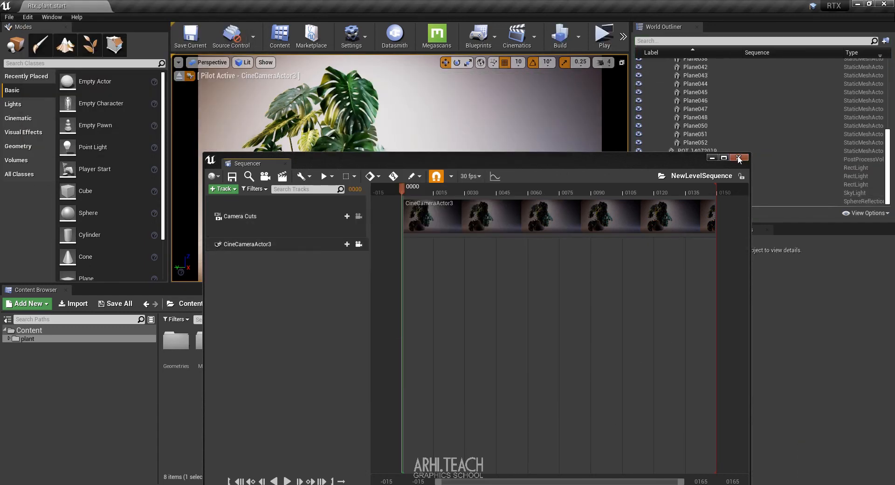
pyautogui.click(739, 158)
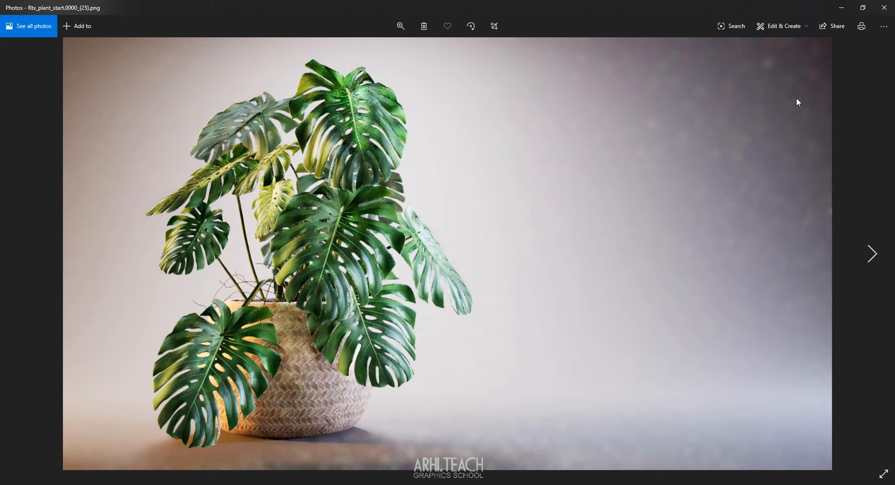
pyautogui.click(885, 7)
# Collapse the plant hierarchy and set the PostProcessVolume's Ray Tracing Global Illumination type to Brute Force
pyautogui.click(653, 79)
pyautogui.click(690, 87)
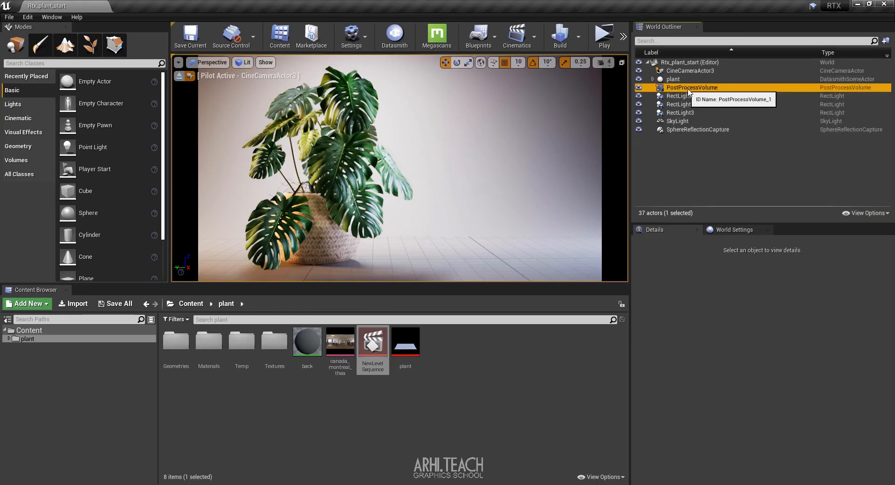
pyautogui.scroll(-5, 791, 316)
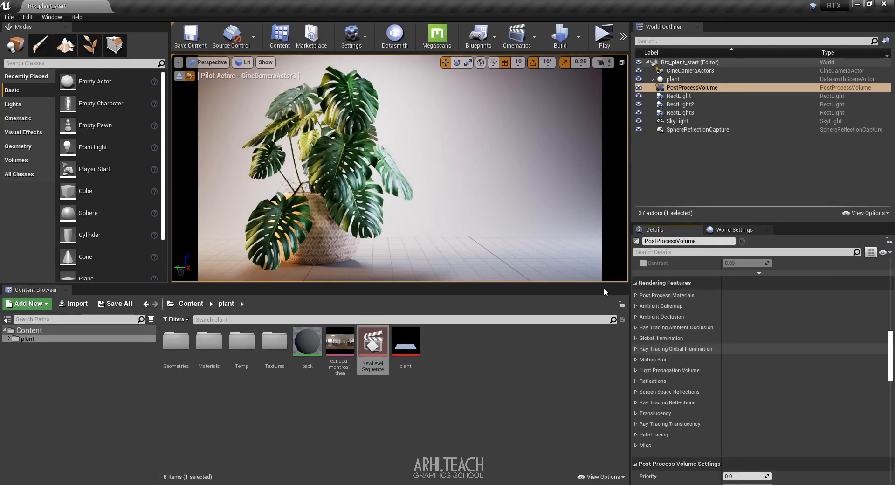
pyautogui.click(636, 348)
pyautogui.click(745, 363)
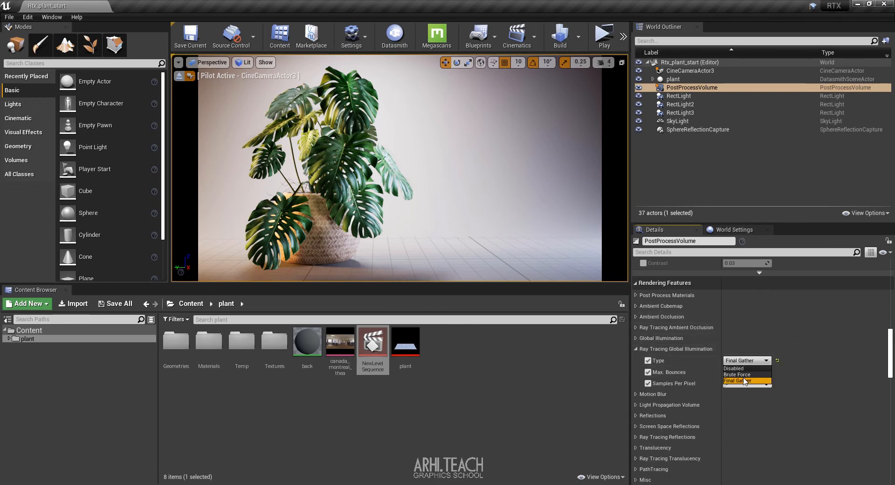
pyautogui.click(732, 373)
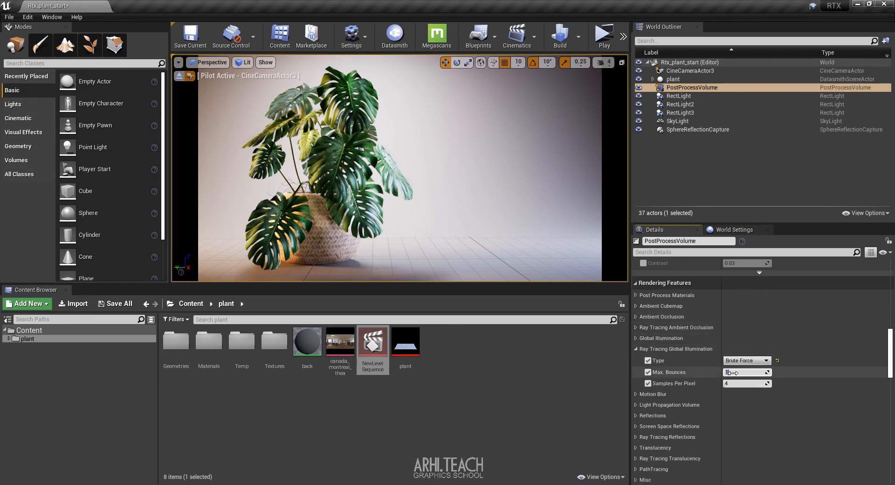
# Set the ray-traced global illumination to 4 max bounces and 16 samples per pixel
pyautogui.click(733, 372)
pyautogui.write('4')
pyautogui.click(736, 383)
pyautogui.write('1')
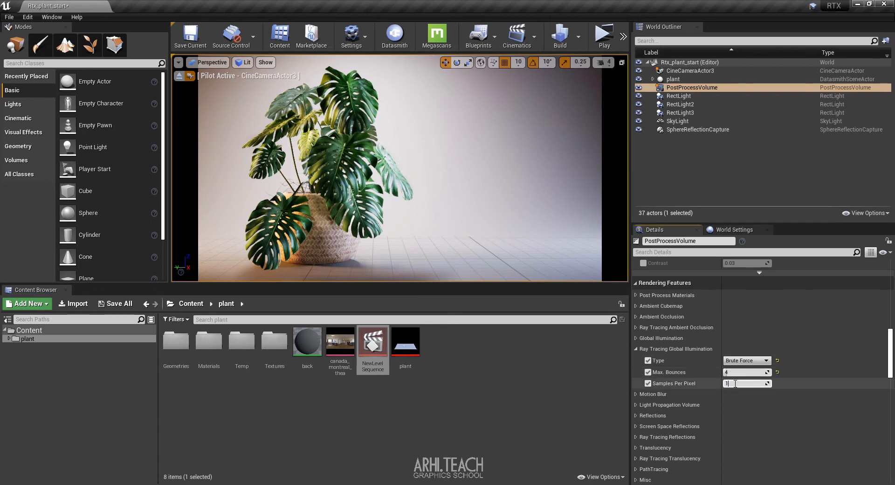
pyautogui.write('6')
pyautogui.press('Return')
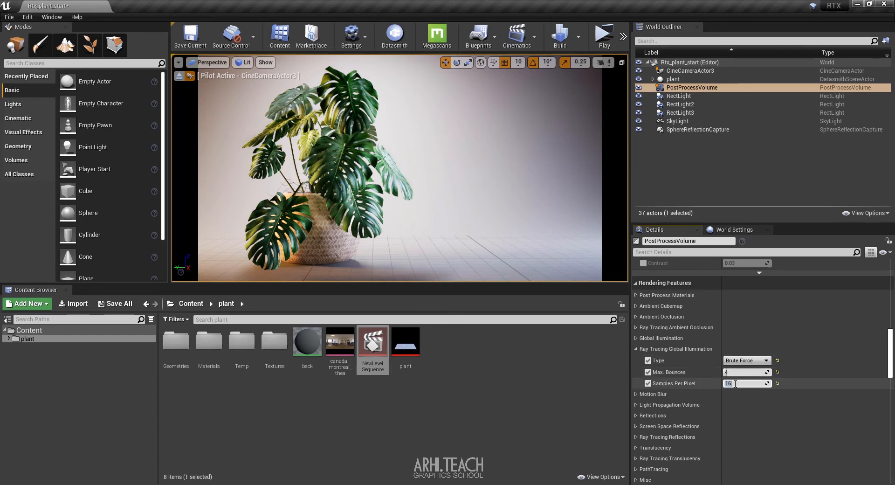
# Capture NewLevelSequence again with the Brute Force lighting, saving the Rtx_plant_start level before rendering
pyautogui.doubleClick(372, 340)
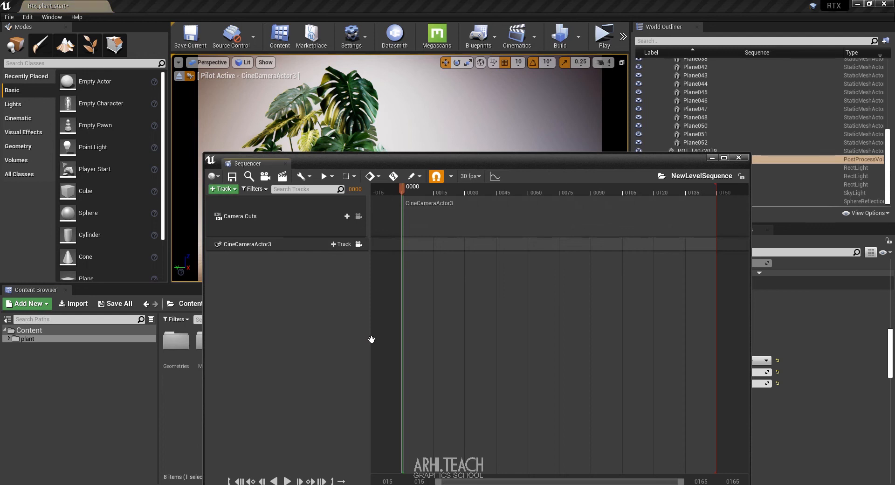
pyautogui.click(282, 176)
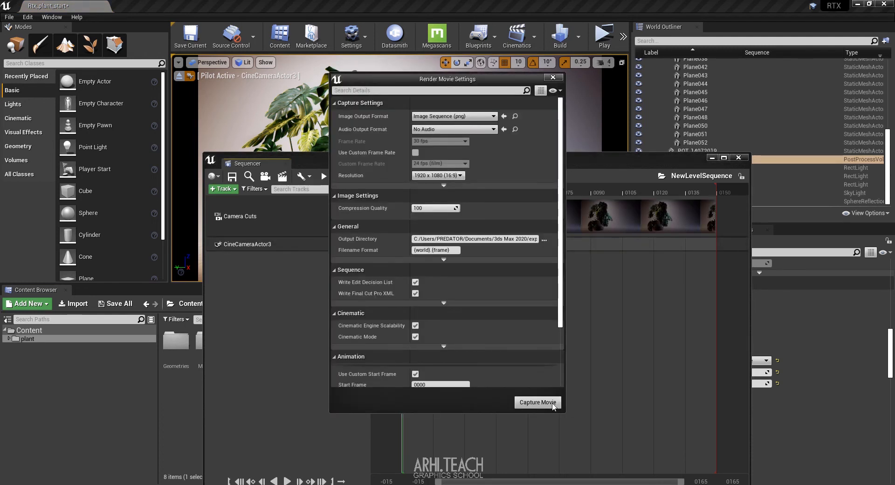
pyautogui.click(553, 404)
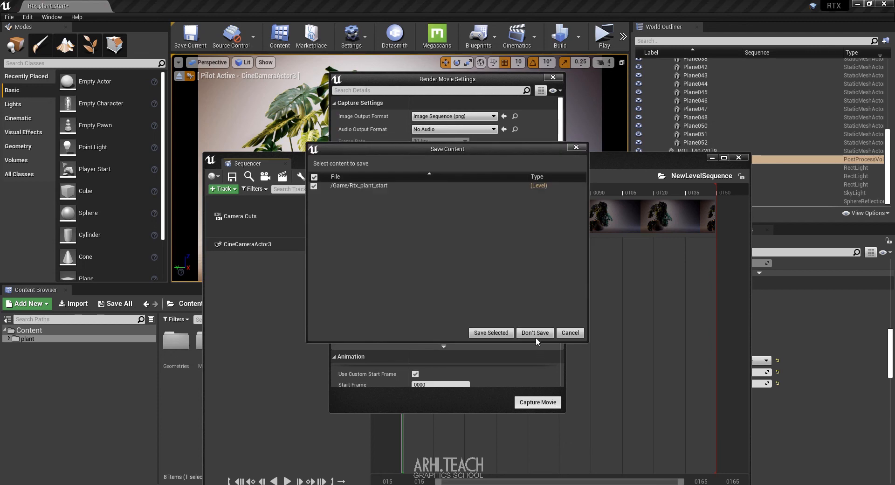
pyautogui.click(494, 333)
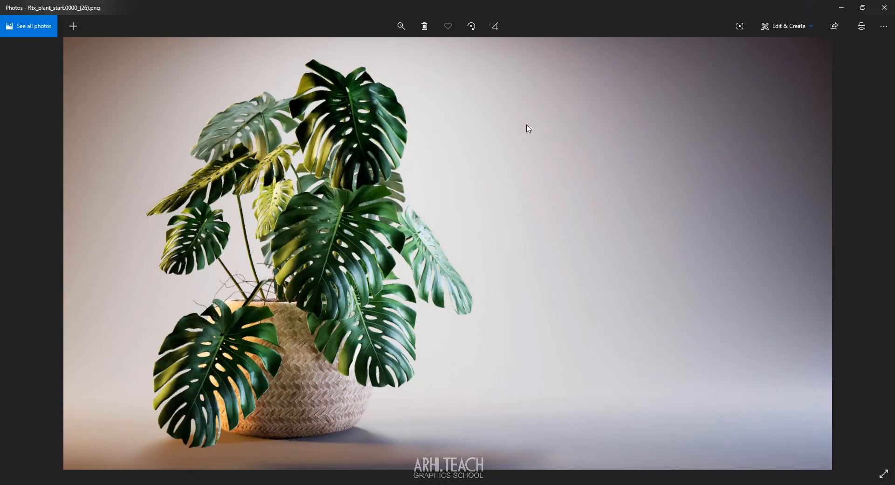
# Compare the new render with the previous one by switching between the images, close the viewer and clear the asset selection
pyautogui.press('Left')
pyautogui.press('Right')
pyautogui.press('Left')
pyautogui.press('Right')
pyautogui.press('Left')
pyautogui.press('Right')
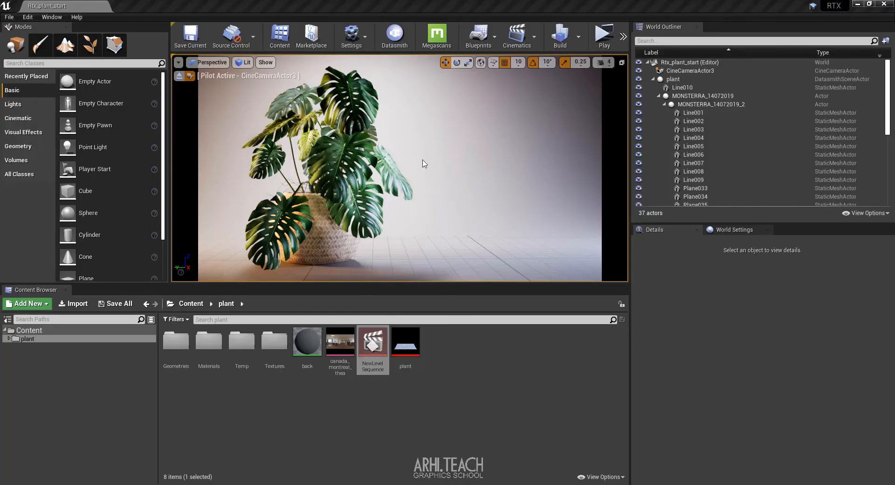
pyautogui.click(884, 7)
pyautogui.click(476, 394)
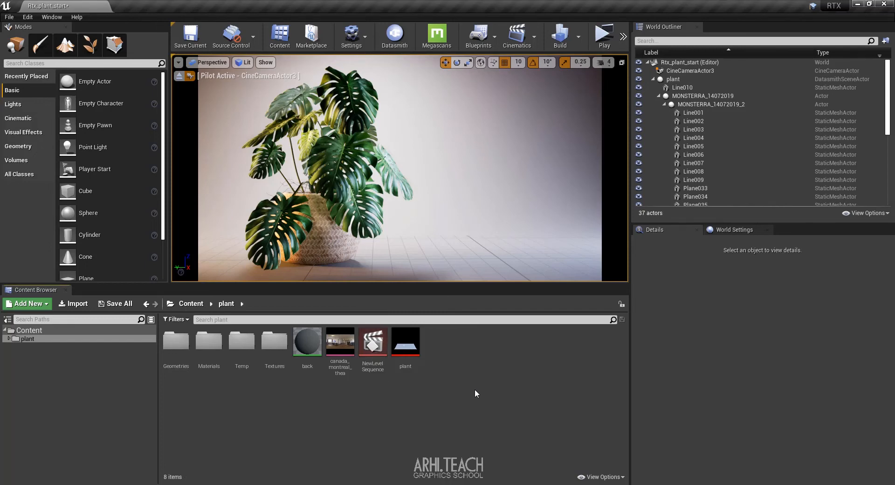
# Enable ray-traced sky lighting with the console command r.RayTracing.SkyLight 1
pyautogui.press('`')
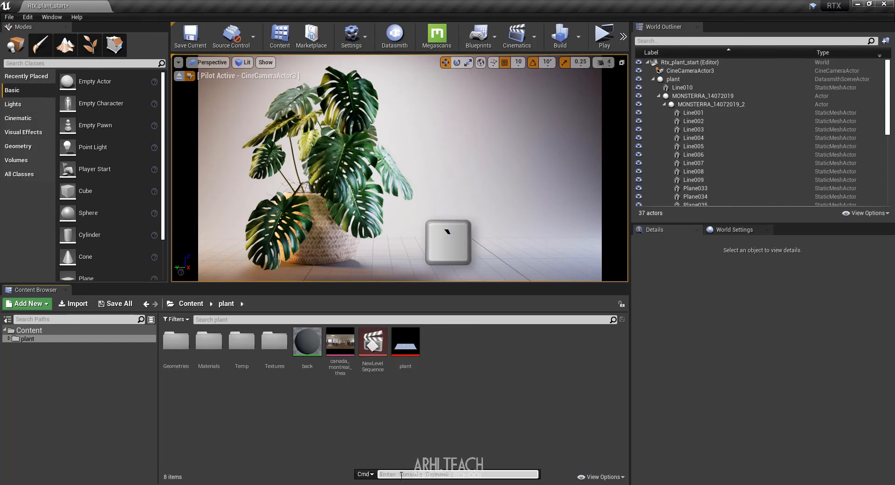
pyautogui.write('raytraci')
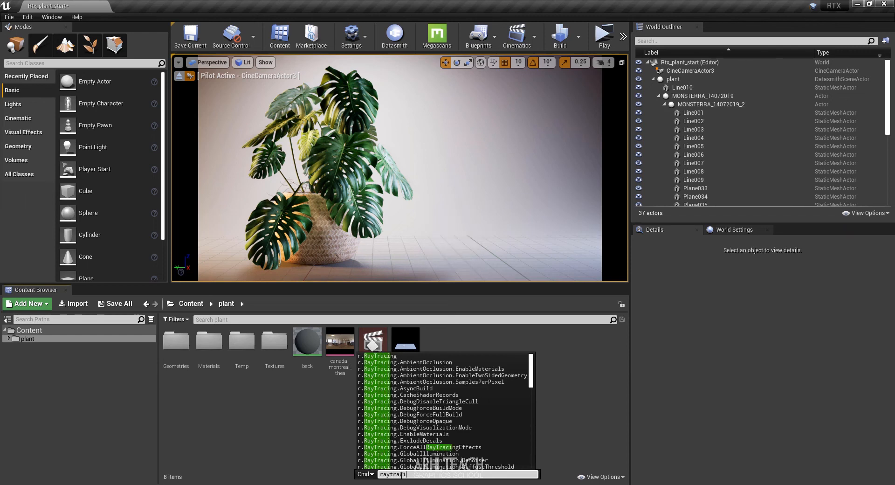
pyautogui.press('Tab')
pyautogui.write('.')
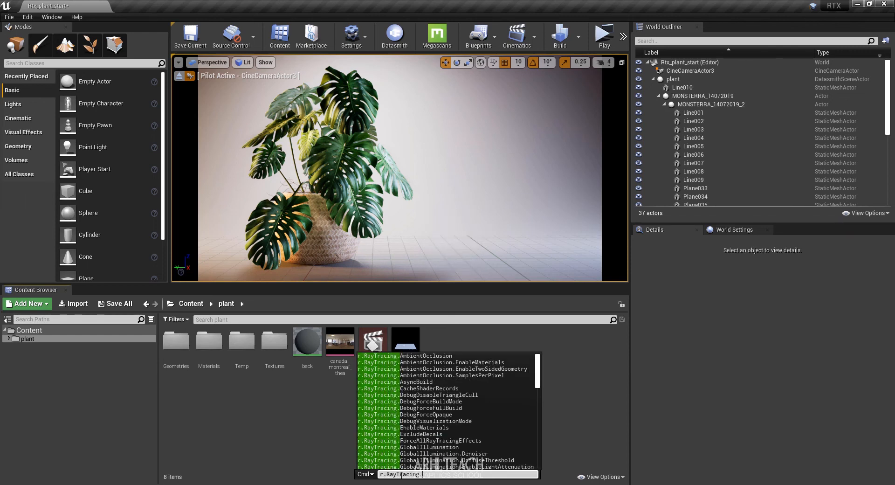
pyautogui.write('sky')
pyautogui.press('Tab')
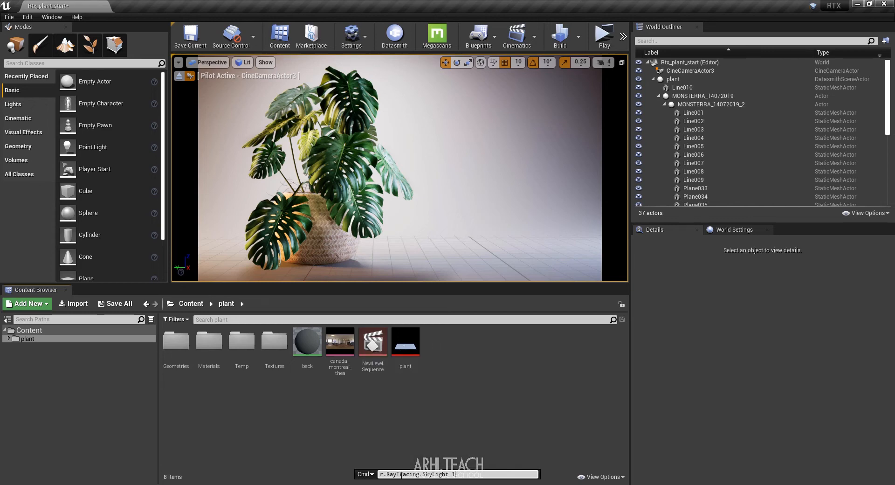
pyautogui.write('1')
pyautogui.press('Return')
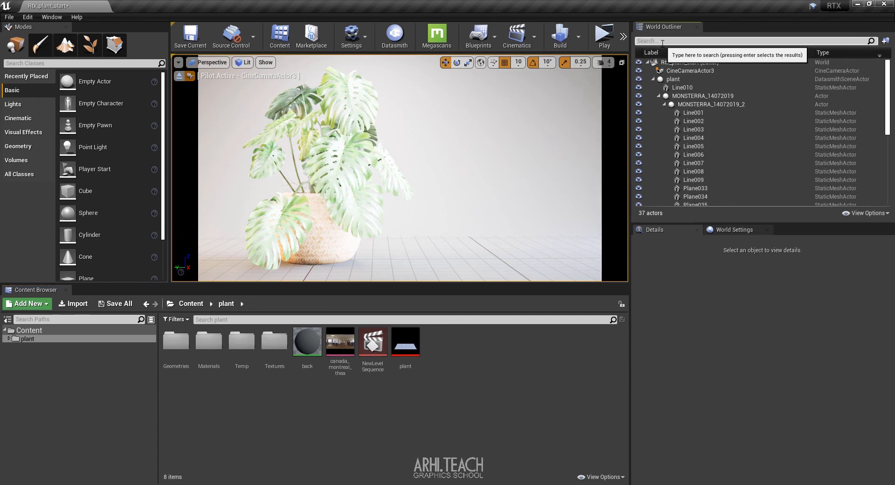
# Find the SkyLight by filtering the scene actors for "sky" and set its intensity to 1 cd/m2
pyautogui.click(663, 42)
pyautogui.write('sky')
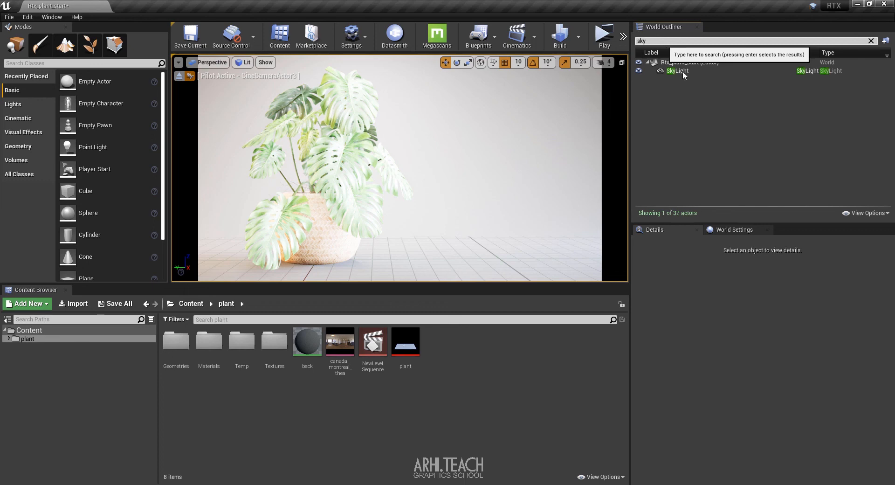
pyautogui.click(683, 71)
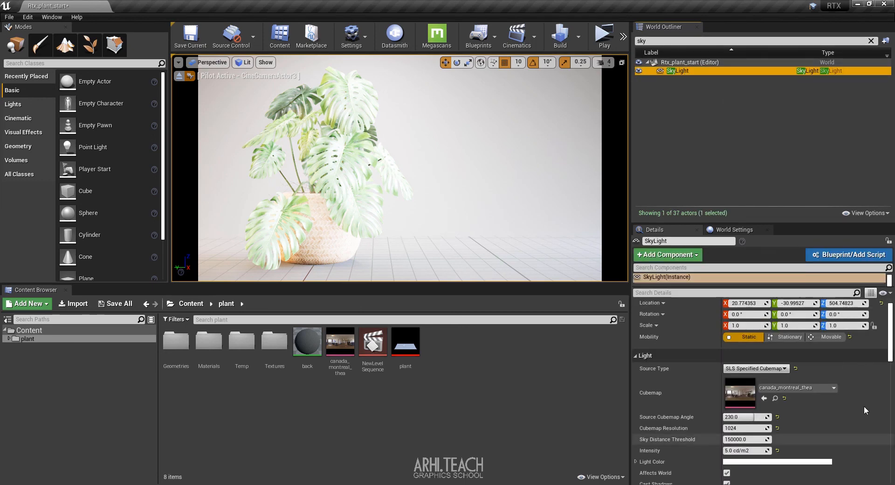
pyautogui.scroll(-2, 865, 411)
pyautogui.click(738, 421)
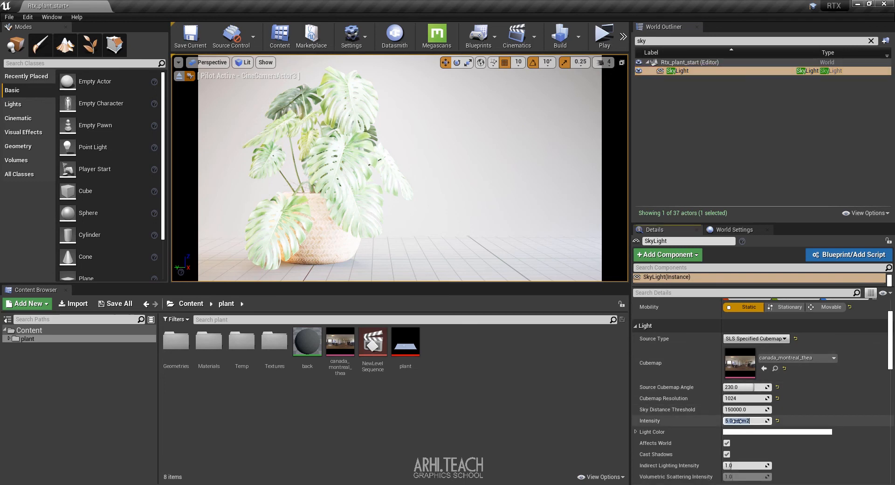
pyautogui.write('1')
pyautogui.press('Return')
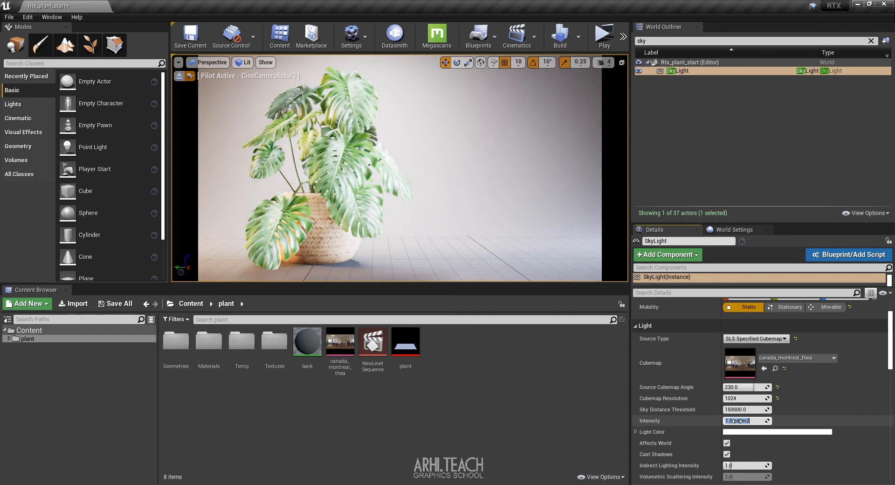
# Try a SkyLight intensity of 0.5, settle on 0.1 cd/m2, and toggle Affects World to check its contribution
pyautogui.write('.5')
pyautogui.press('Return')
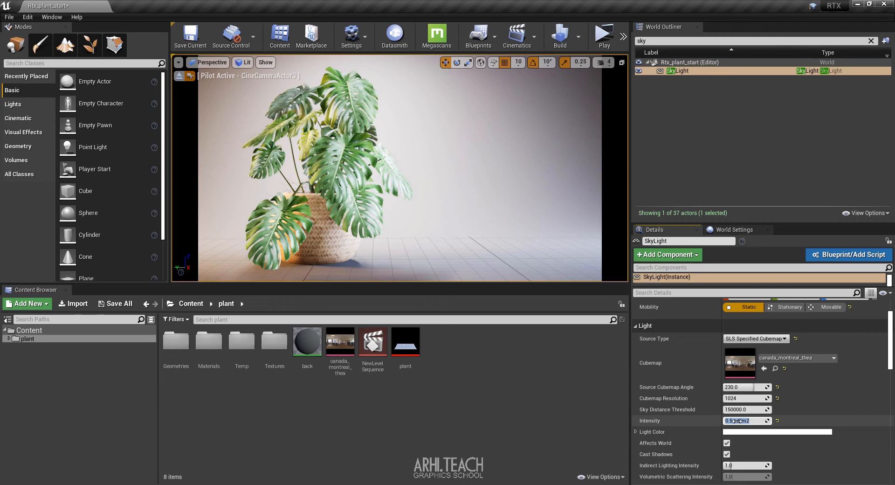
pyautogui.write('.1')
pyautogui.press('Return')
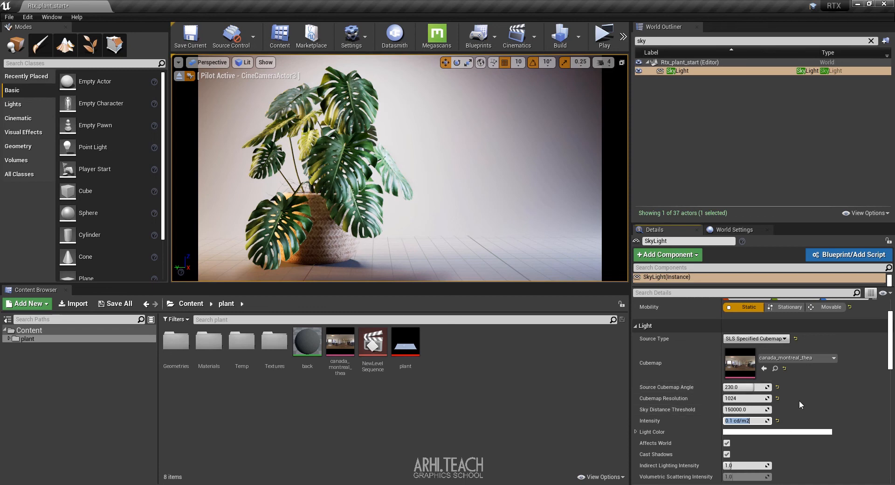
pyautogui.scroll(-2, 746, 410)
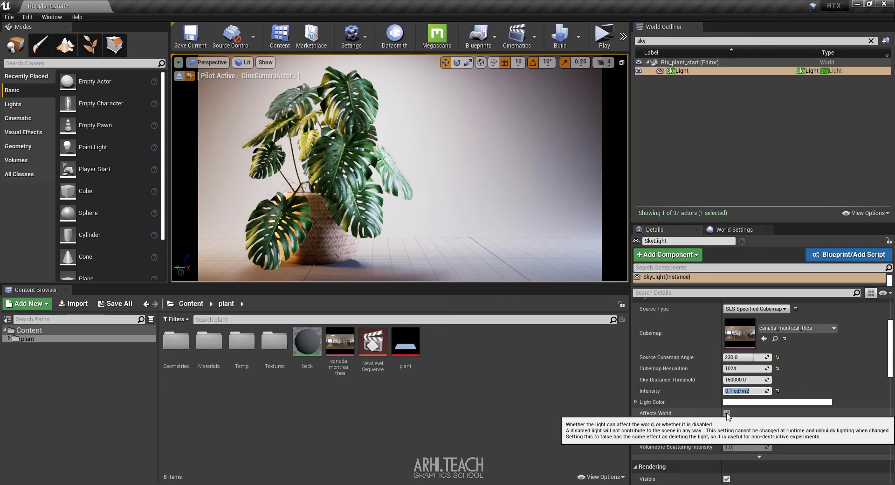
pyautogui.click(728, 413)
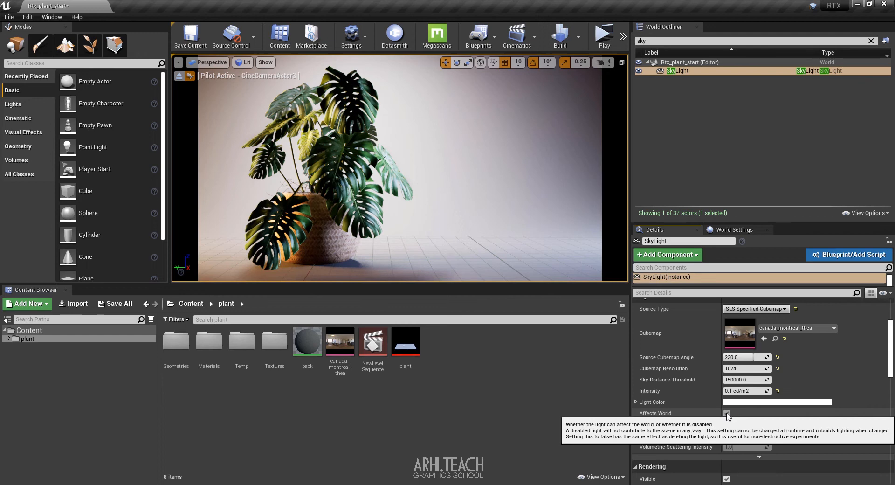
# Capture NewLevelSequence as a PNG with the ray-traced sky light, saving the Rtx_plant_start level before rendering
pyautogui.doubleClick(373, 342)
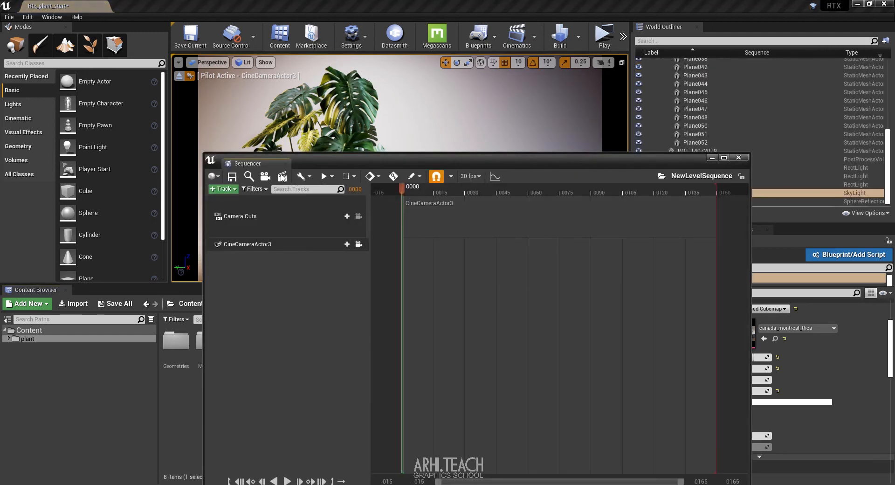
pyautogui.click(282, 177)
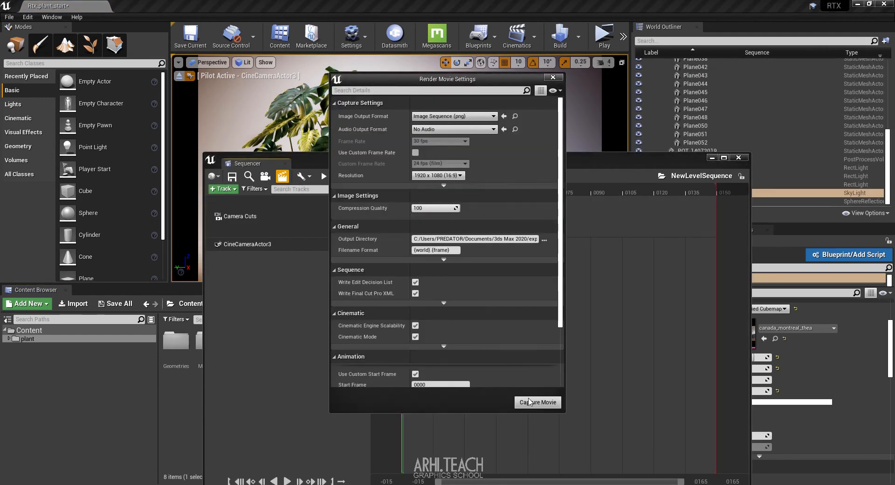
pyautogui.click(530, 402)
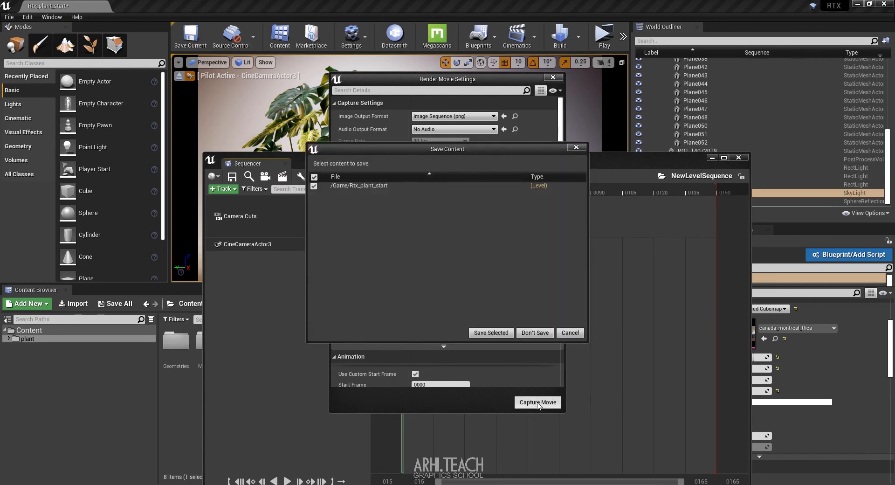
pyautogui.click(492, 333)
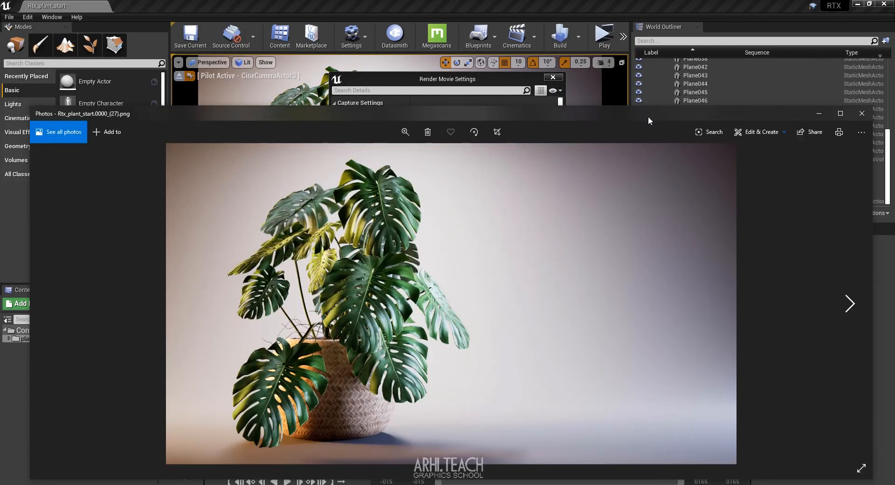
# Compare the new render with the previous one, inspect it full screen, and dismiss the image viewer and render windows
pyautogui.doubleClick(648, 116)
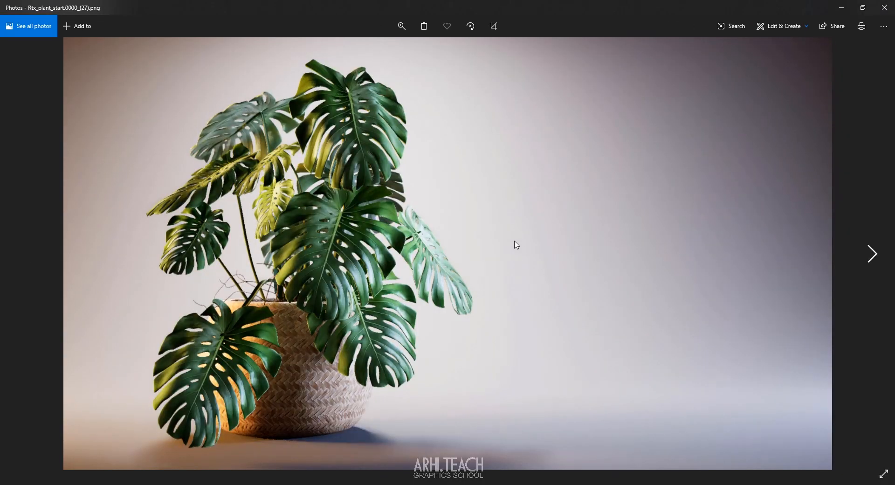
pyautogui.press('Right')
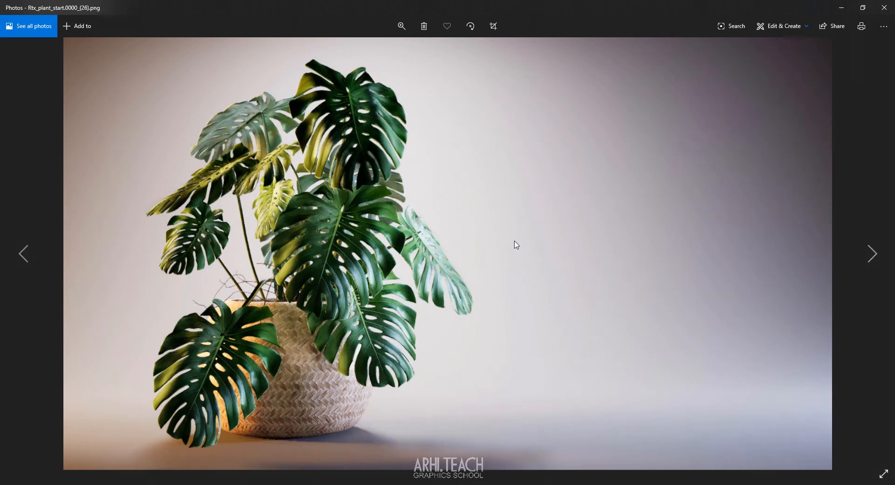
pyautogui.press('Left')
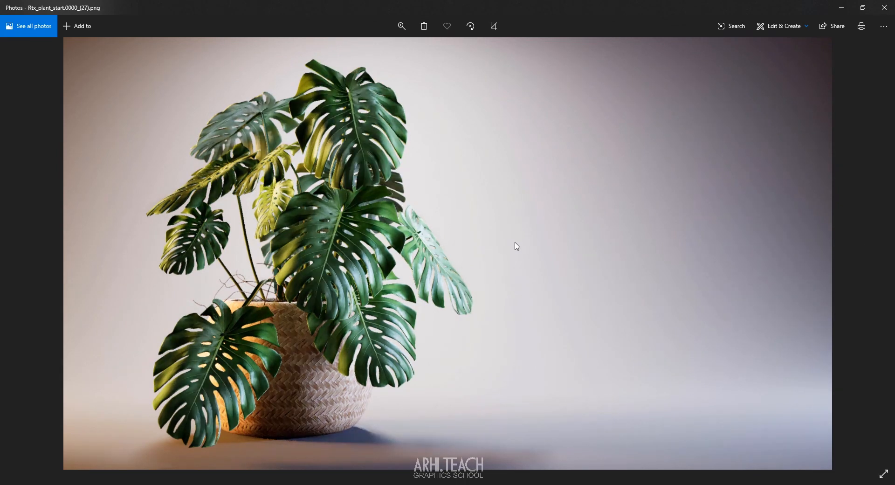
pyautogui.click(884, 474)
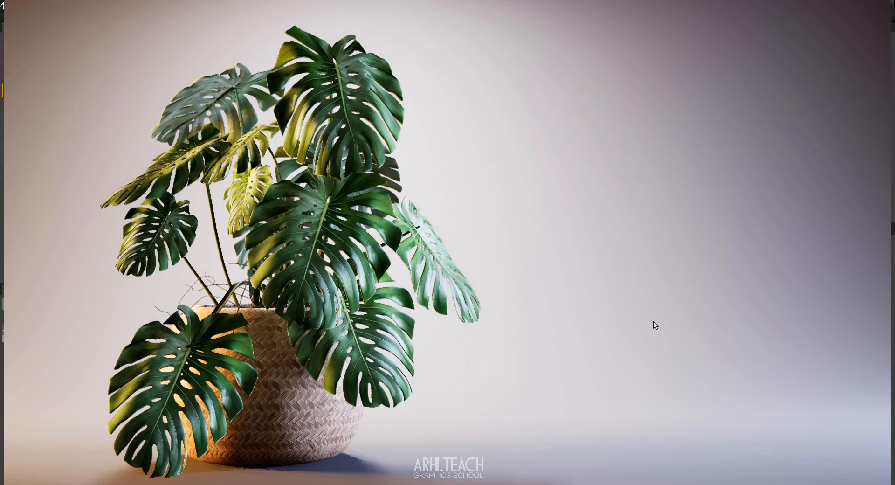
pyautogui.press('Escape')
pyautogui.click(840, 5)
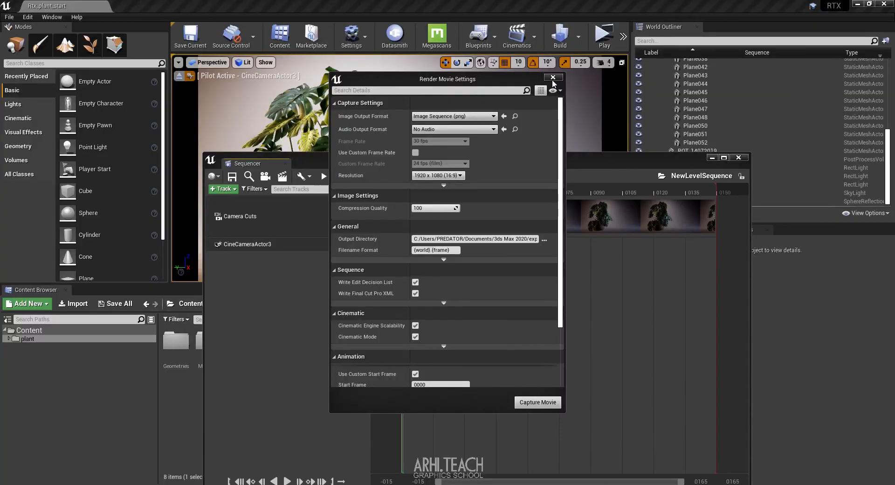
pyautogui.click(742, 161)
pyautogui.click(554, 77)
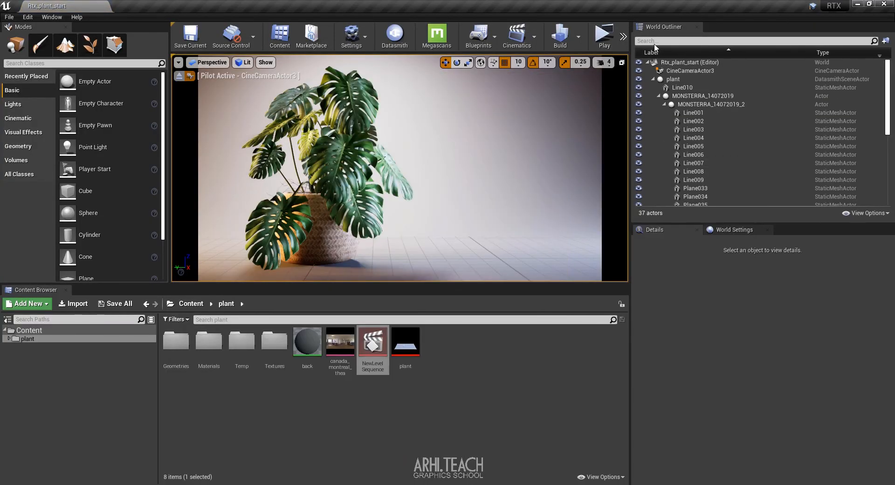
# Enable the PostProcessVolume's Screen Percentage override and set it to 300
pyautogui.click(655, 41)
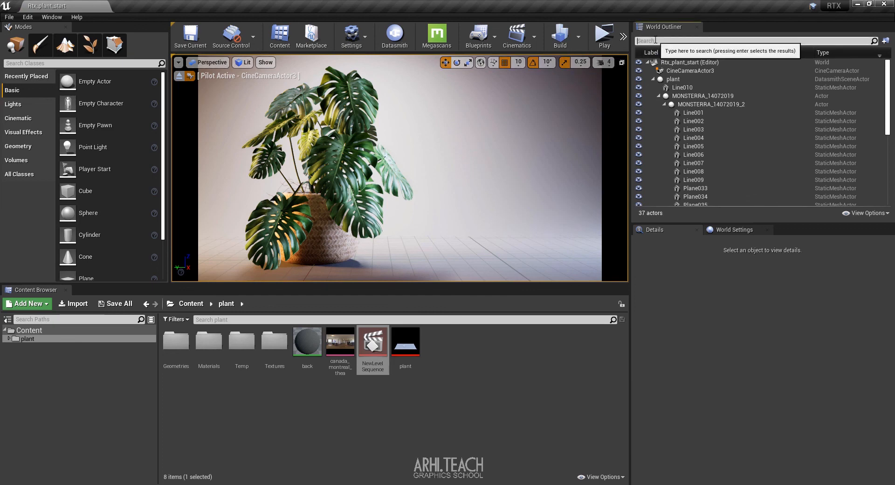
pyautogui.write('post')
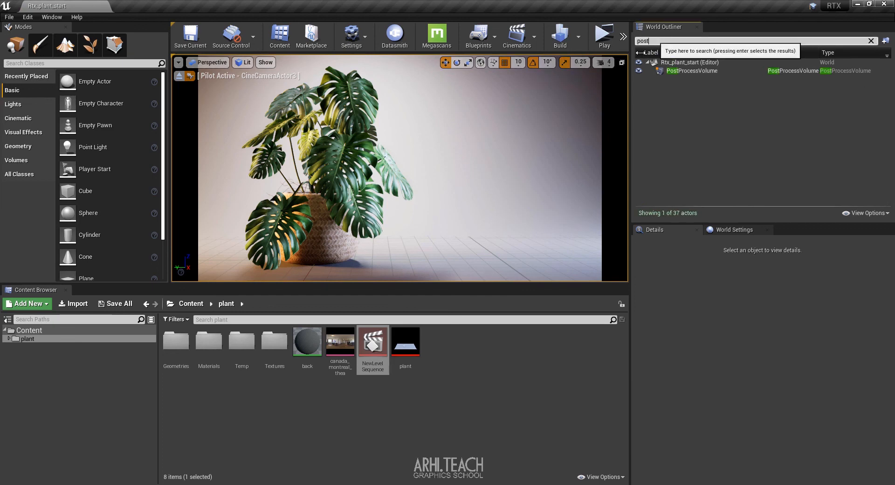
pyautogui.click(686, 71)
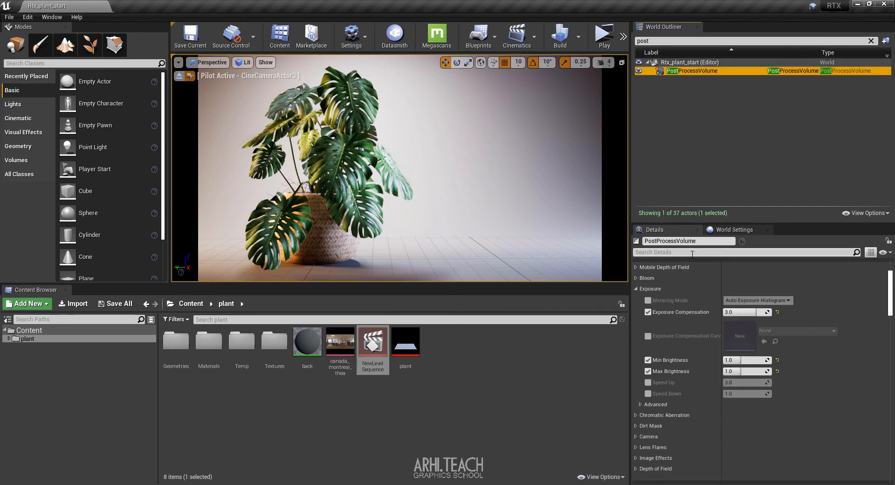
pyautogui.click(693, 254)
pyautogui.write('pe')
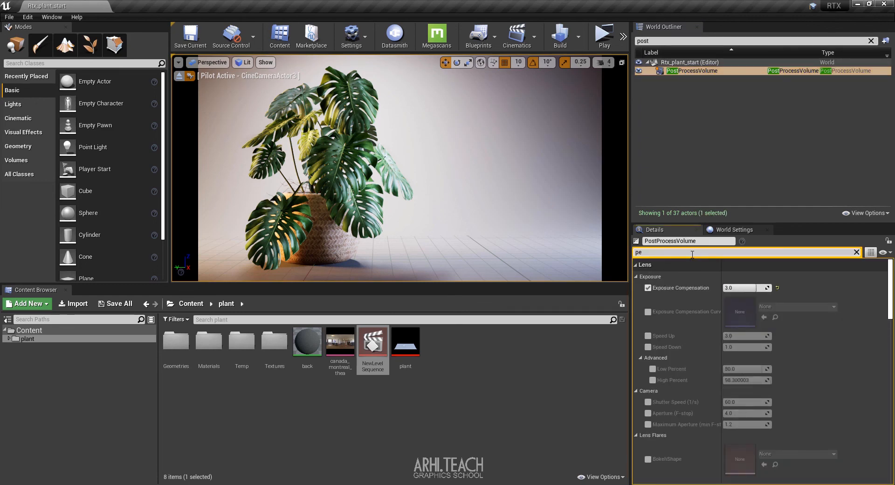
pyautogui.write('rcent')
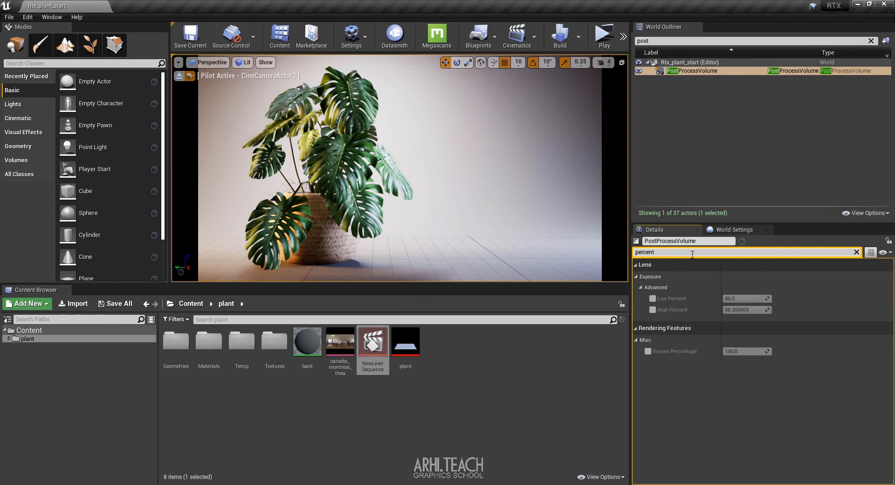
pyautogui.click(648, 351)
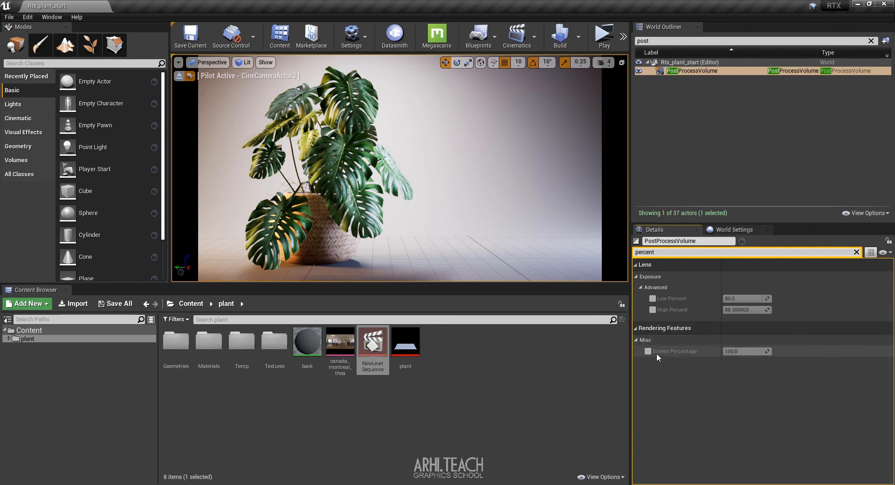
pyautogui.click(743, 352)
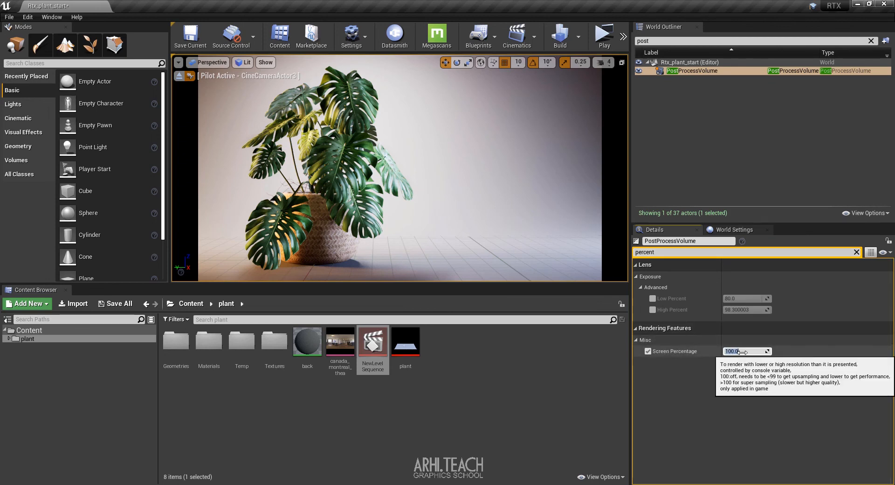
pyautogui.write('300')
pyautogui.press('Return')
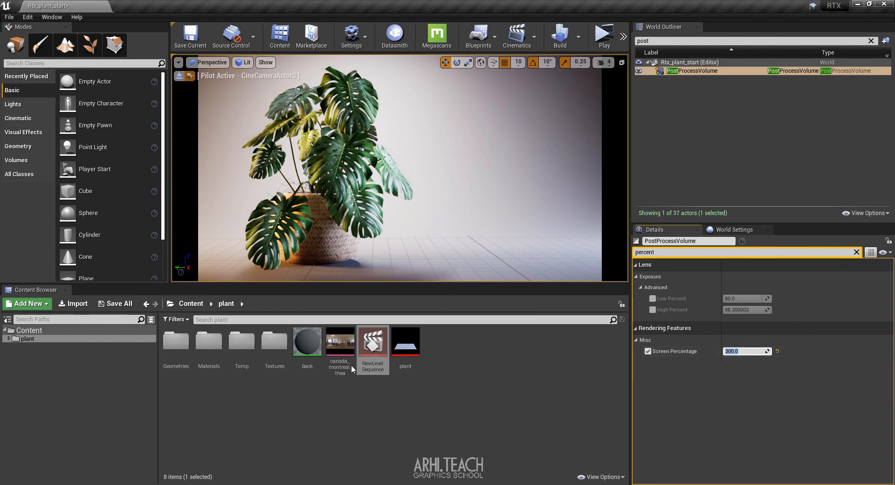
# Run the console command r.Tonemapper.Sharpen 3 to sharpen the viewport image
pyautogui.click(415, 419)
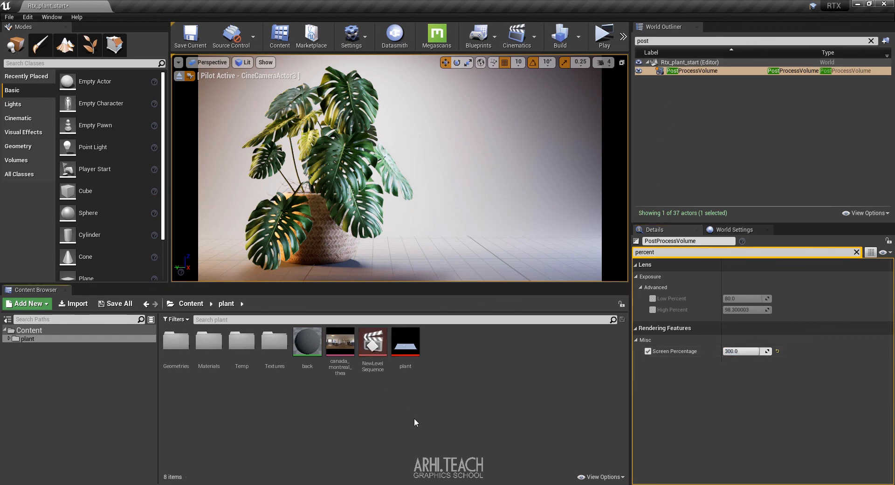
pyautogui.press('`')
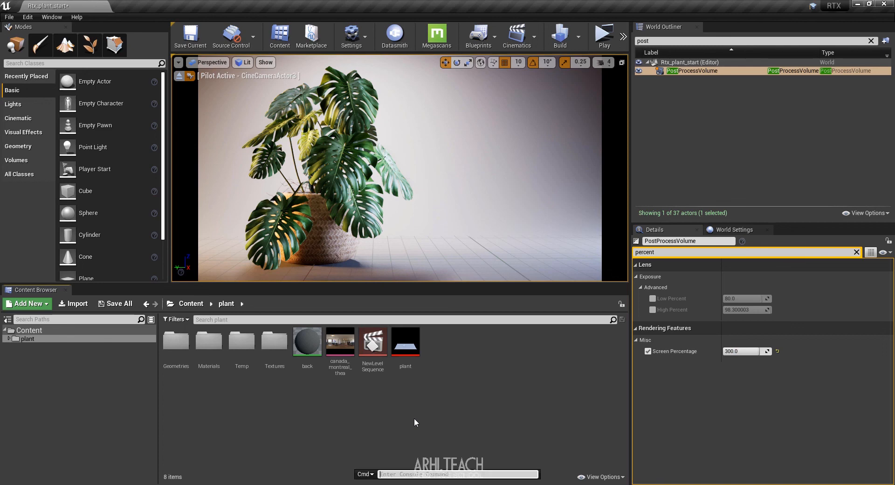
pyautogui.write('shar')
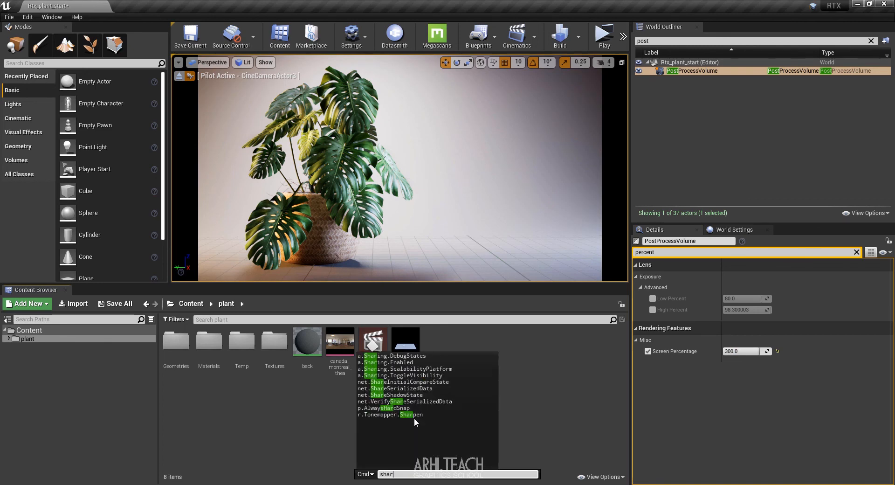
pyautogui.press('Up')
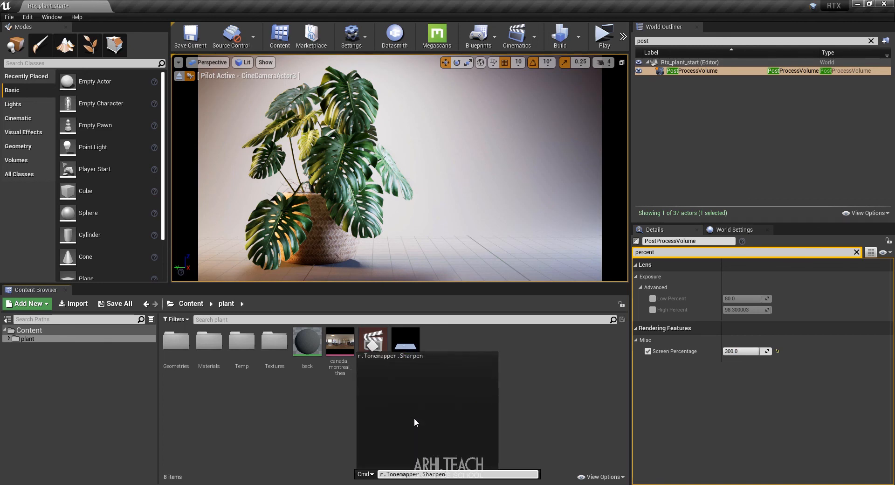
pyautogui.write('3')
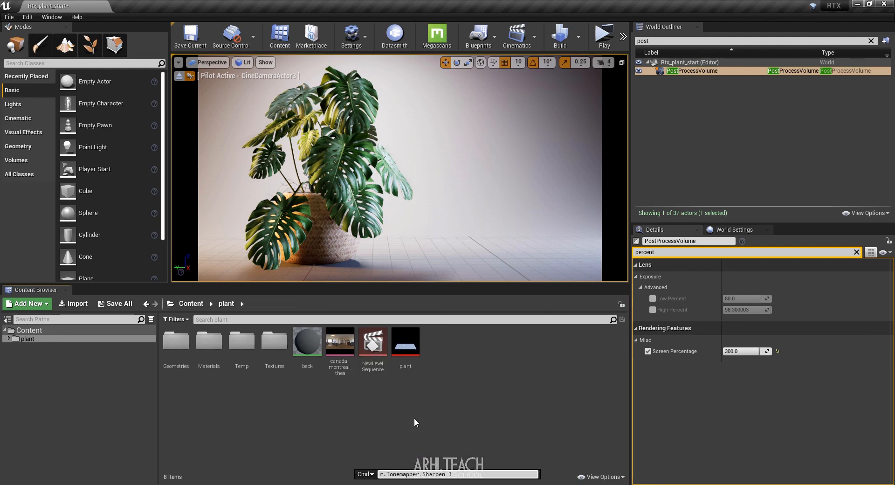
pyautogui.press('Return')
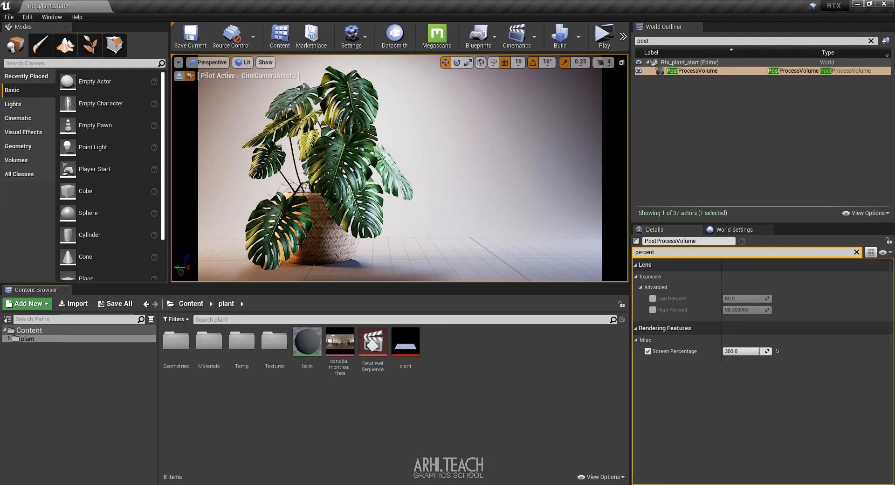
# Capture NewLevelSequence as a 3840 x 2160 PNG image sequence, saving the Rtx_plant_start level before rendering
pyautogui.doubleClick(373, 342)
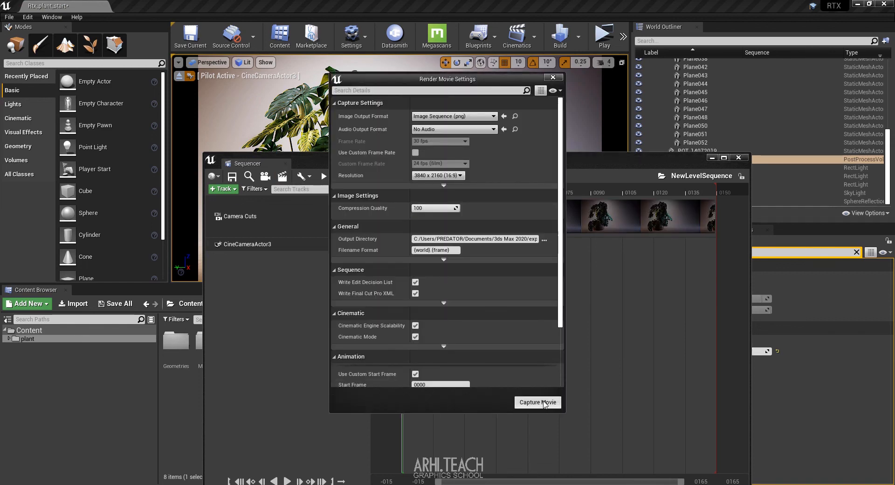
pyautogui.click(541, 402)
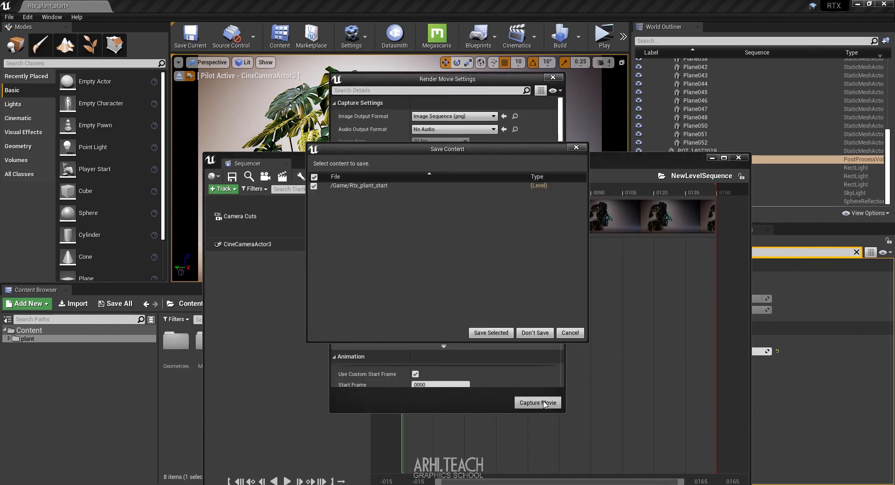
pyautogui.click(488, 333)
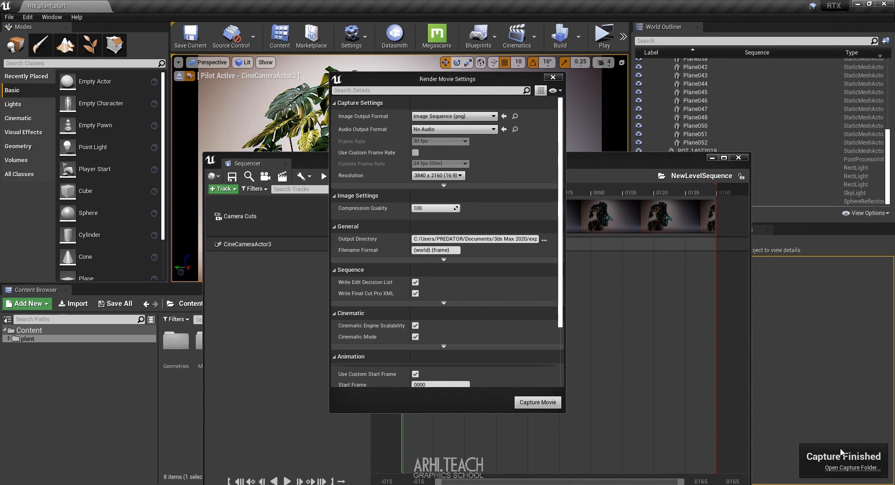
# Open the capture folder's renders in the Photos viewer and compare the sharpened image with the previous ones, windowed and full screen
pyautogui.click(851, 468)
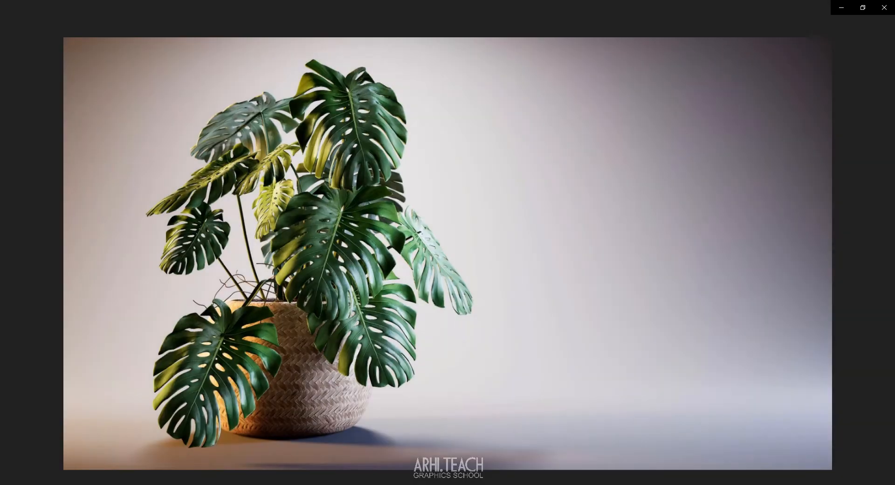
pyautogui.press('Right')
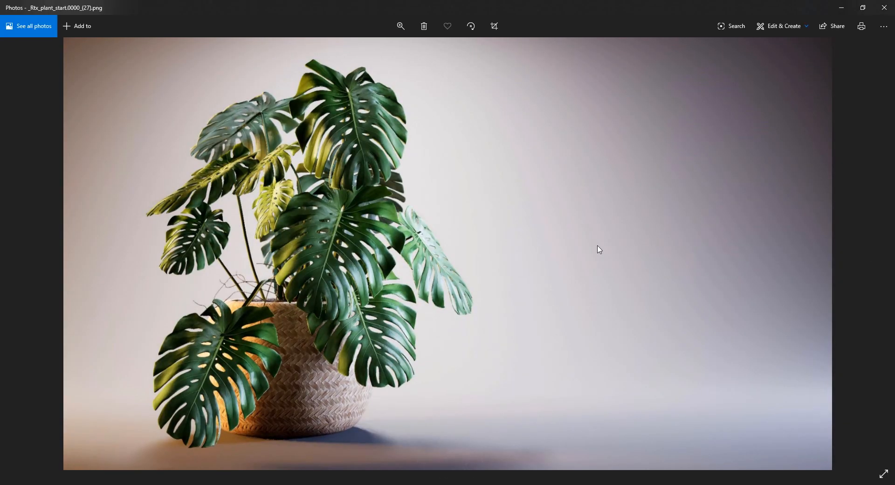
pyautogui.press('Left')
pyautogui.press('Right')
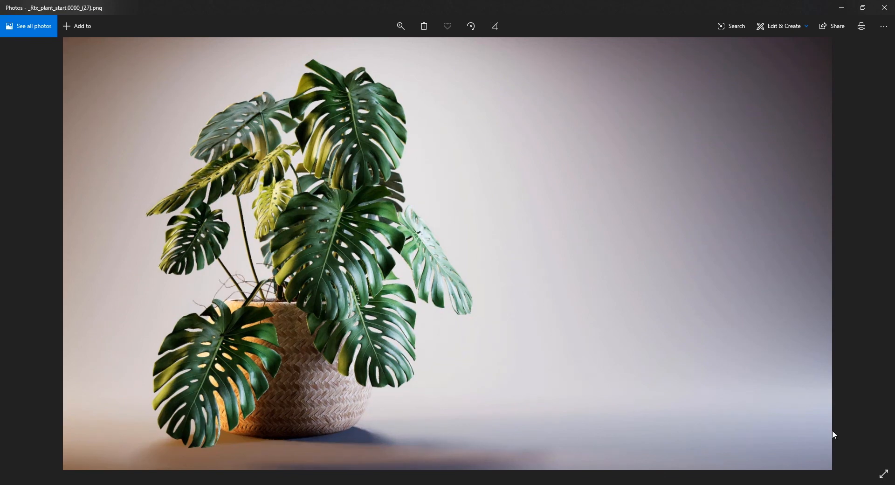
pyautogui.click(885, 477)
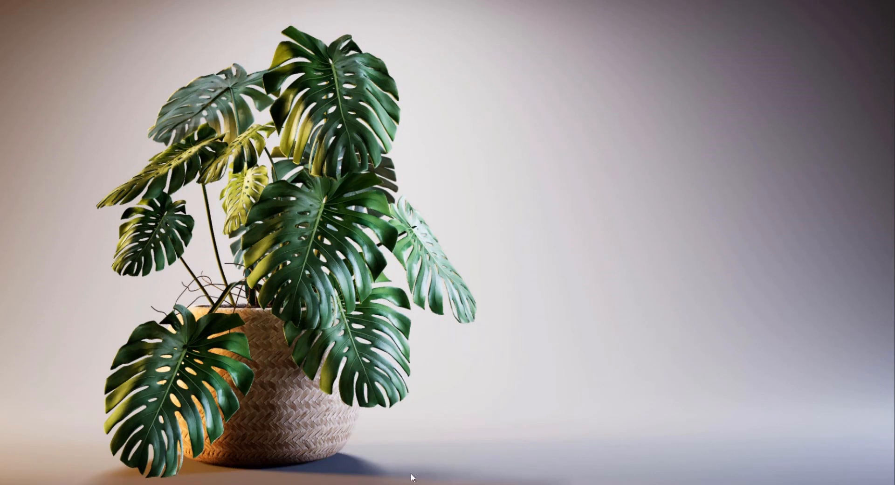
pyautogui.press('Right')
pyautogui.press('Left')
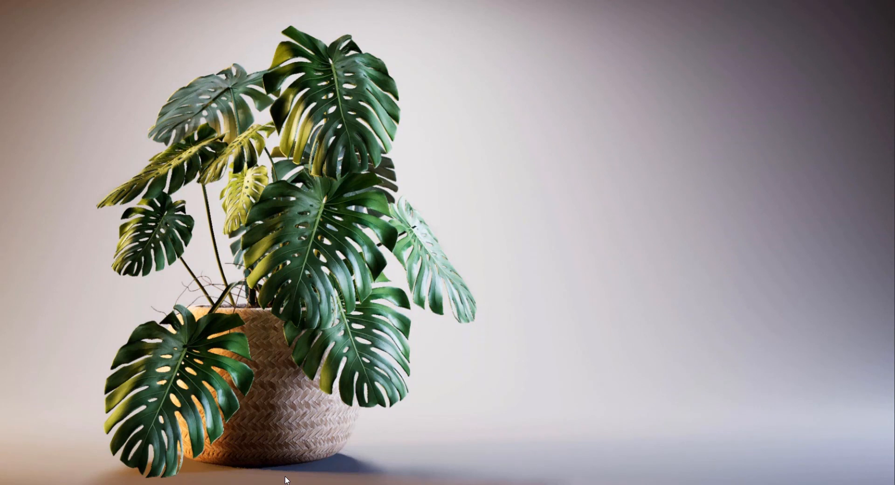
pyautogui.press('Left')
pyautogui.press('Escape')
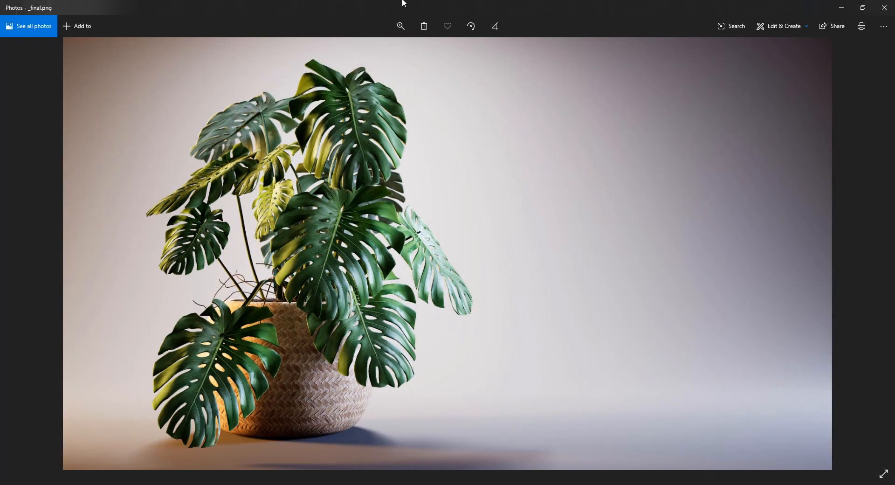
# Zoom into _final.png to examine the basket weave and leaf detail, restore the fitted view, and show it full screen
pyautogui.click(400, 31)
pyautogui.moveTo(390, 49); pyautogui.dragTo(374, 67)
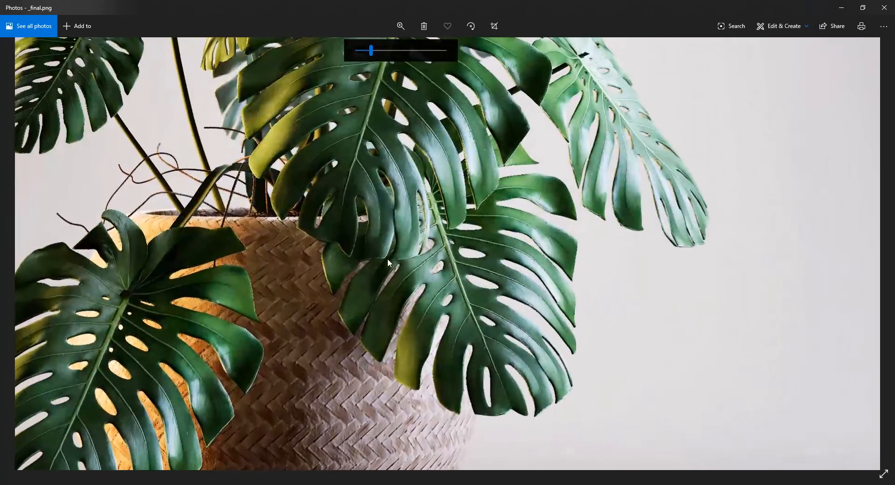
pyautogui.click(212, 373)
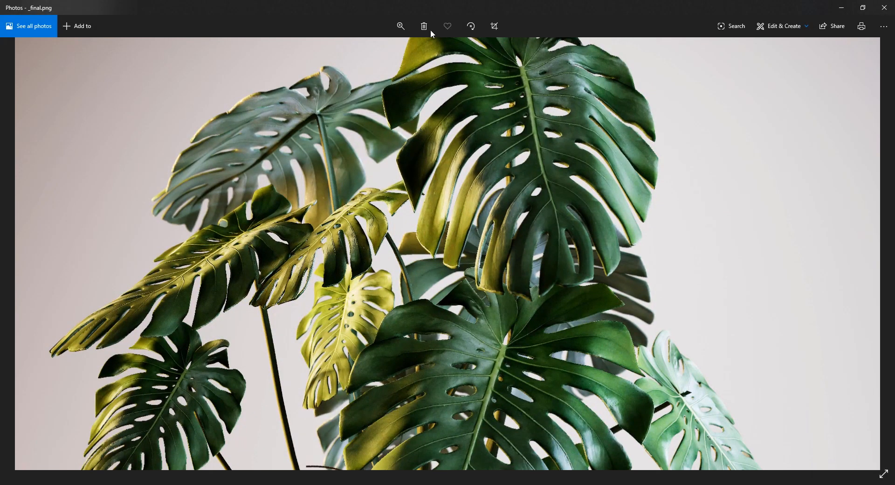
pyautogui.click(401, 26)
pyautogui.moveTo(402, 49); pyautogui.dragTo(358, 50)
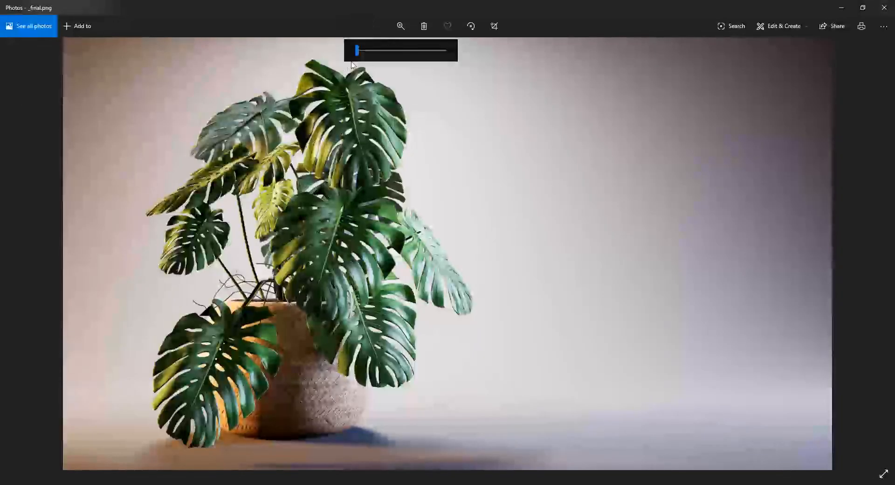
pyautogui.click(884, 474)
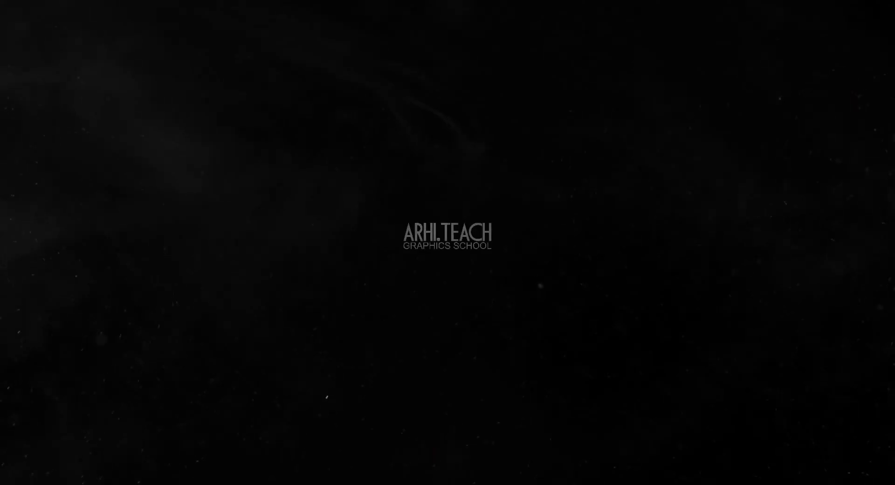